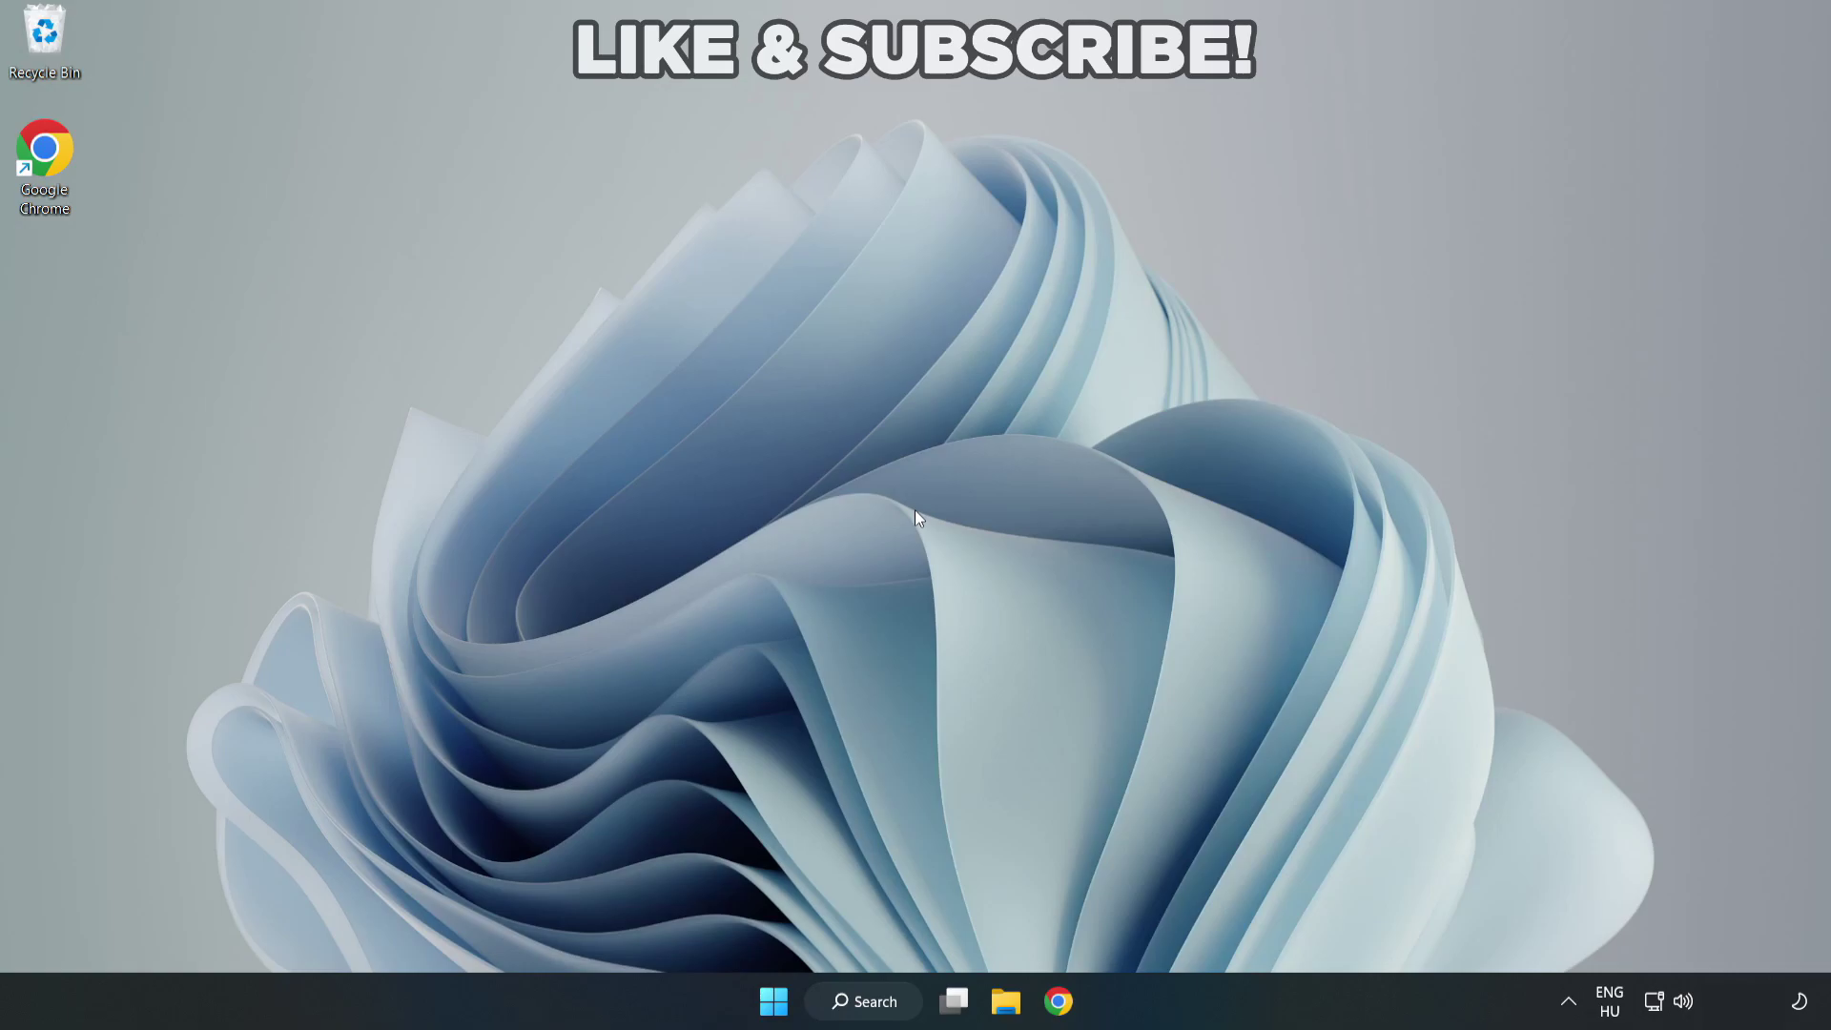
- Search for 'device manager' and launch Device Manager from the best match
click(875, 1002)
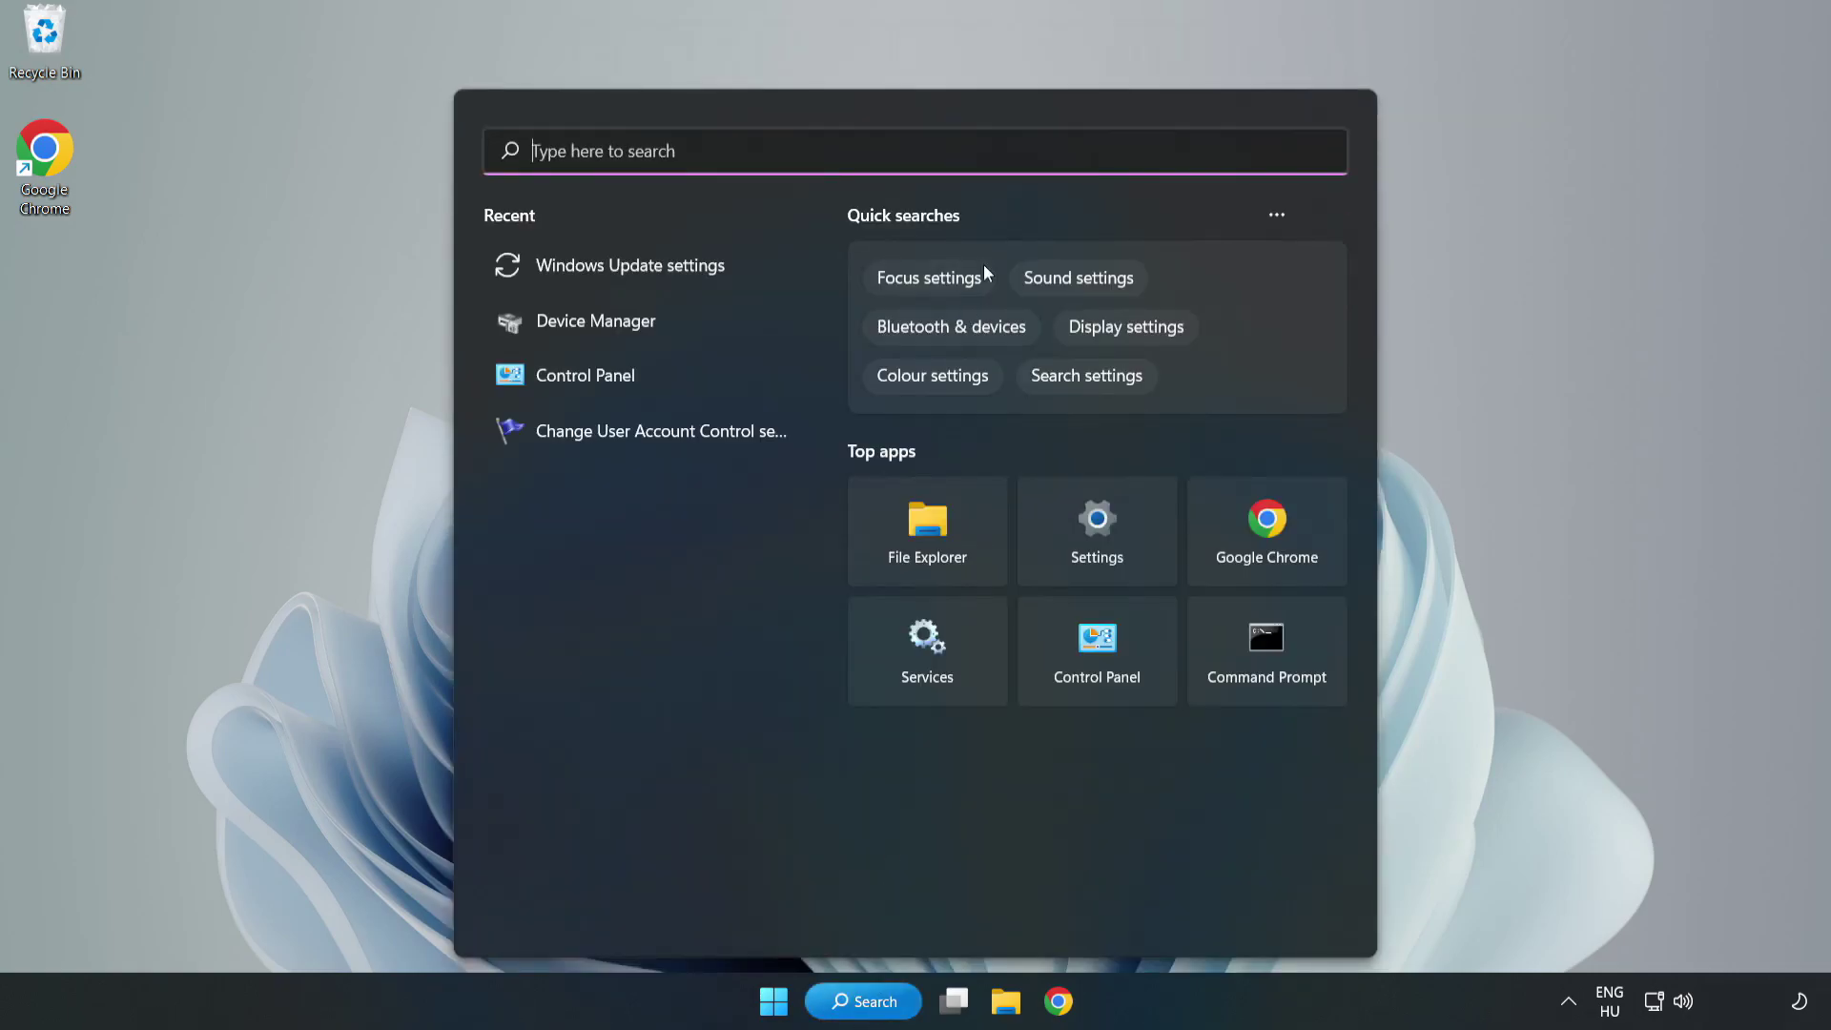
text(dev)
text(ice m)
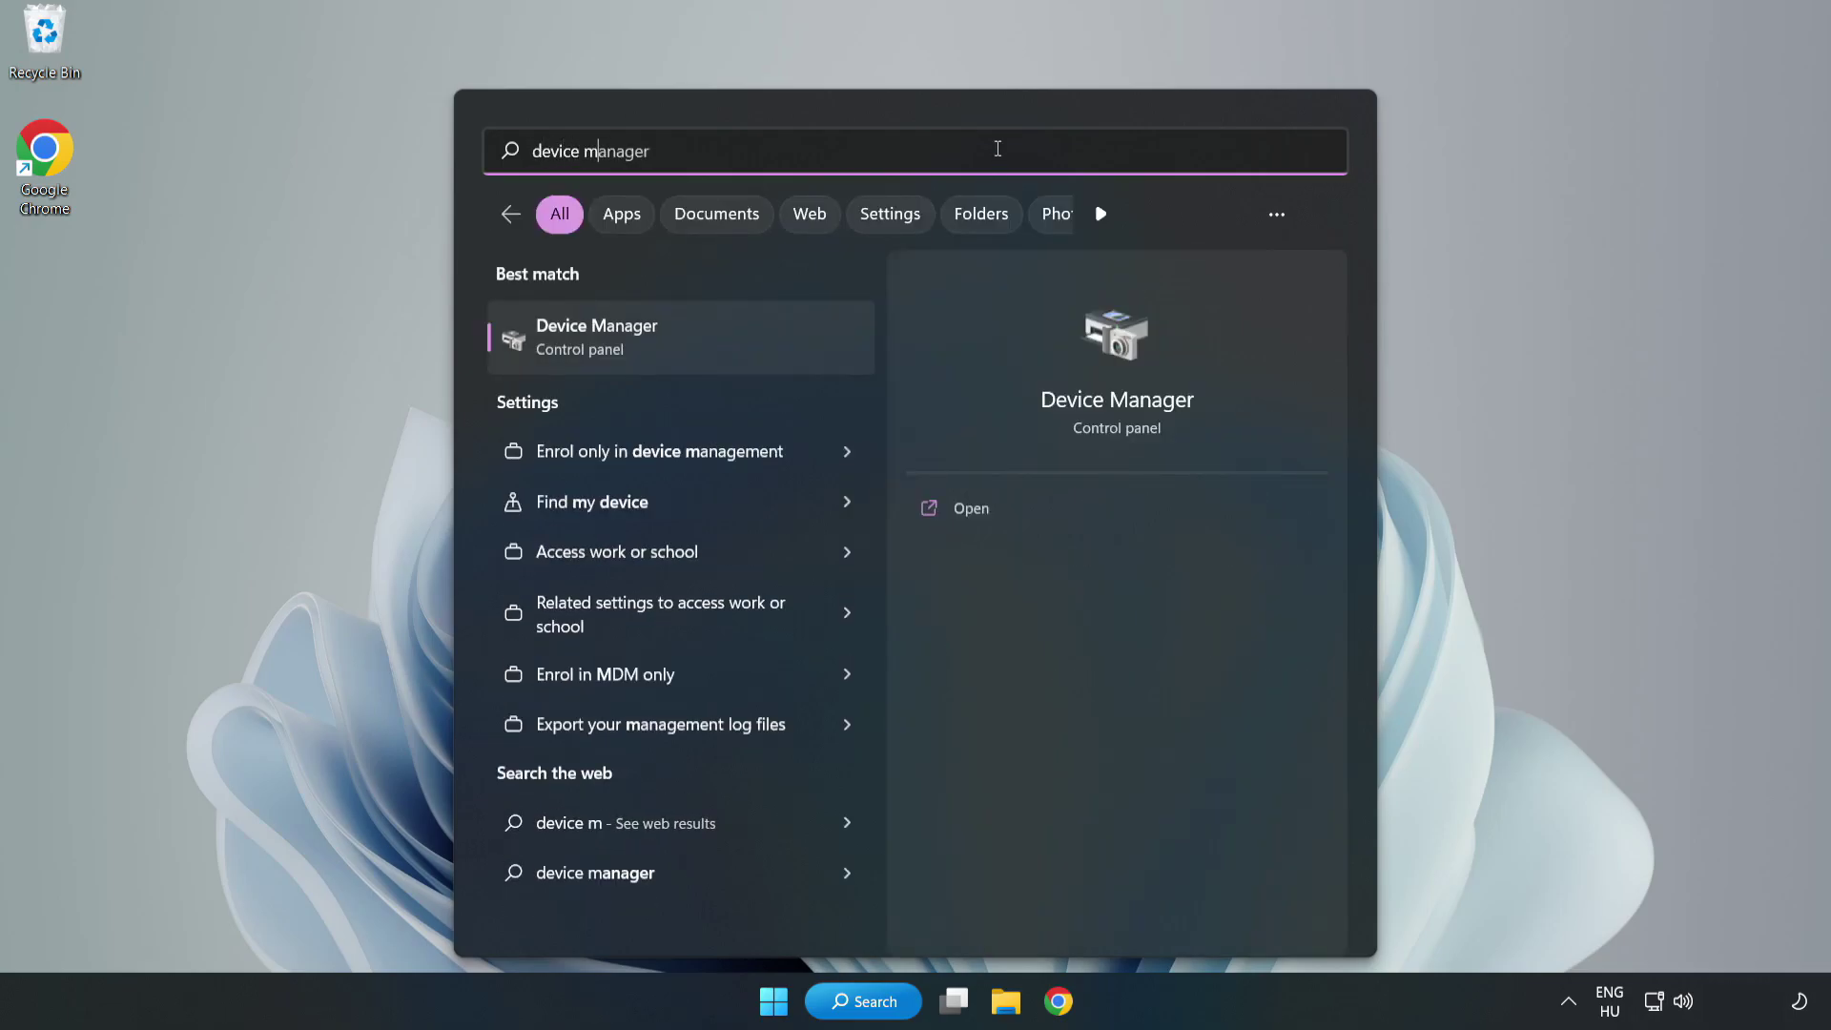
text(anager)
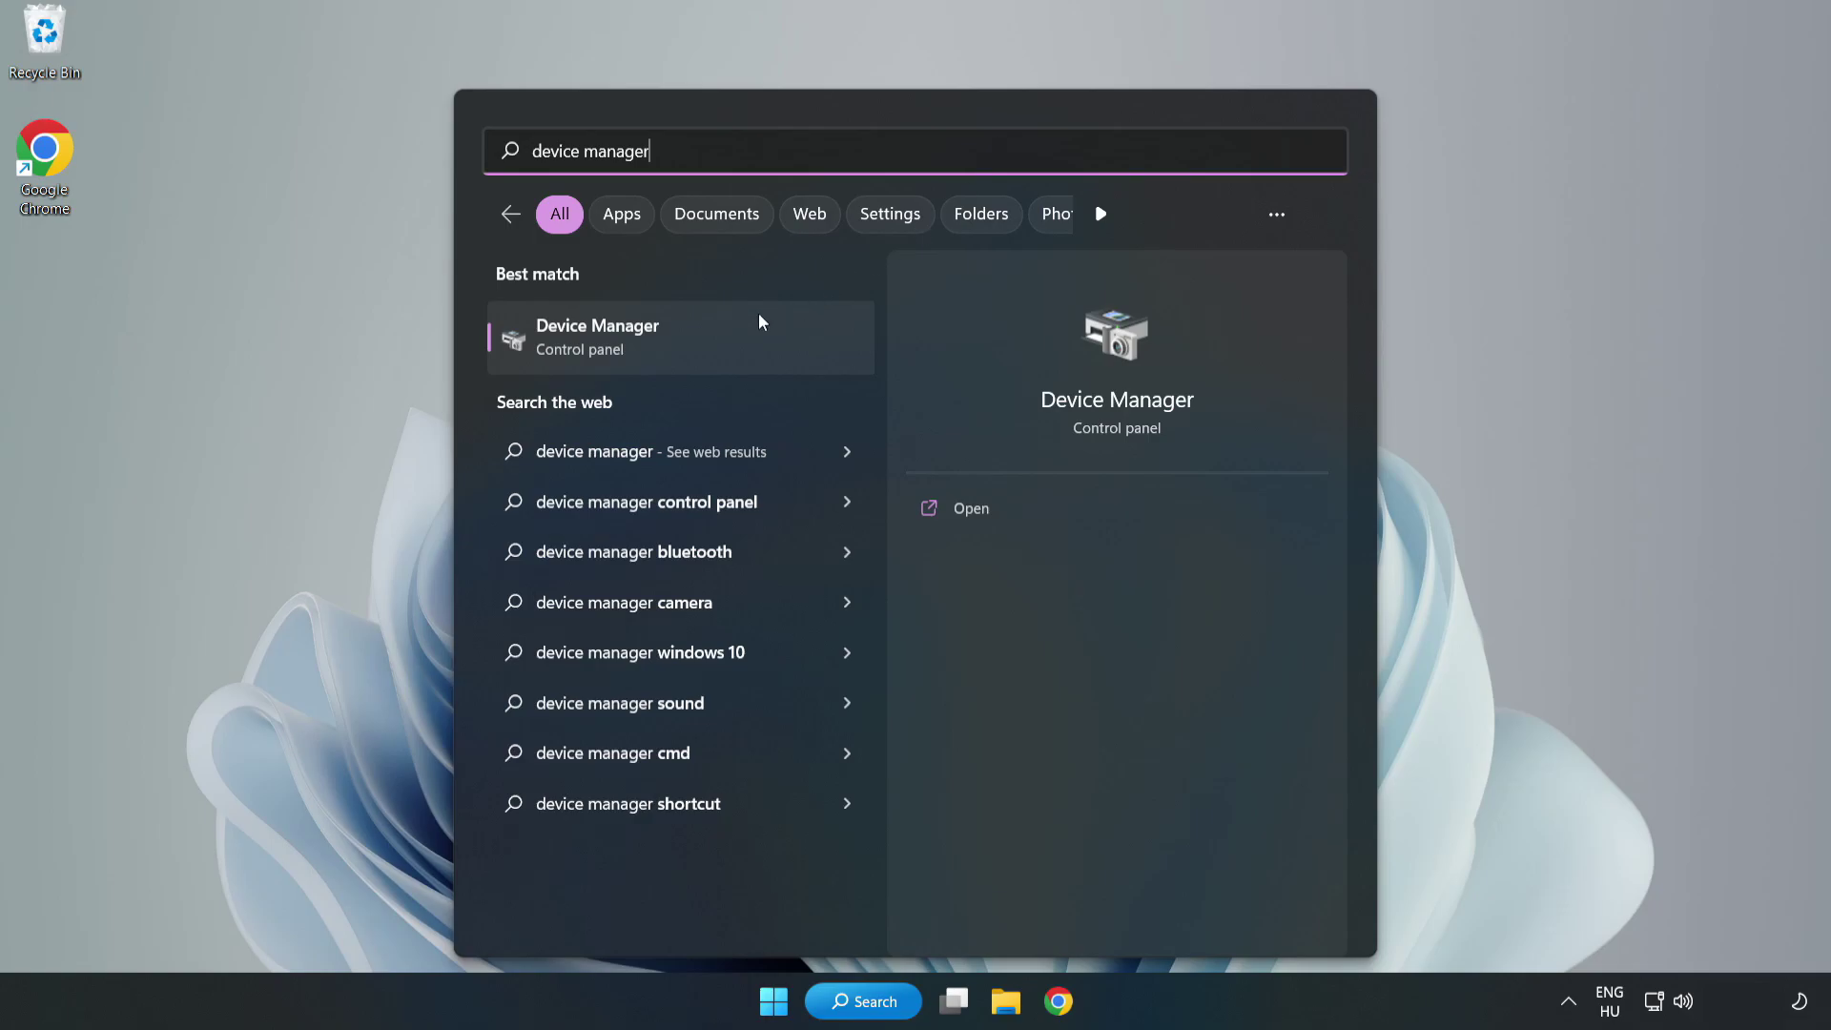
click(680, 354)
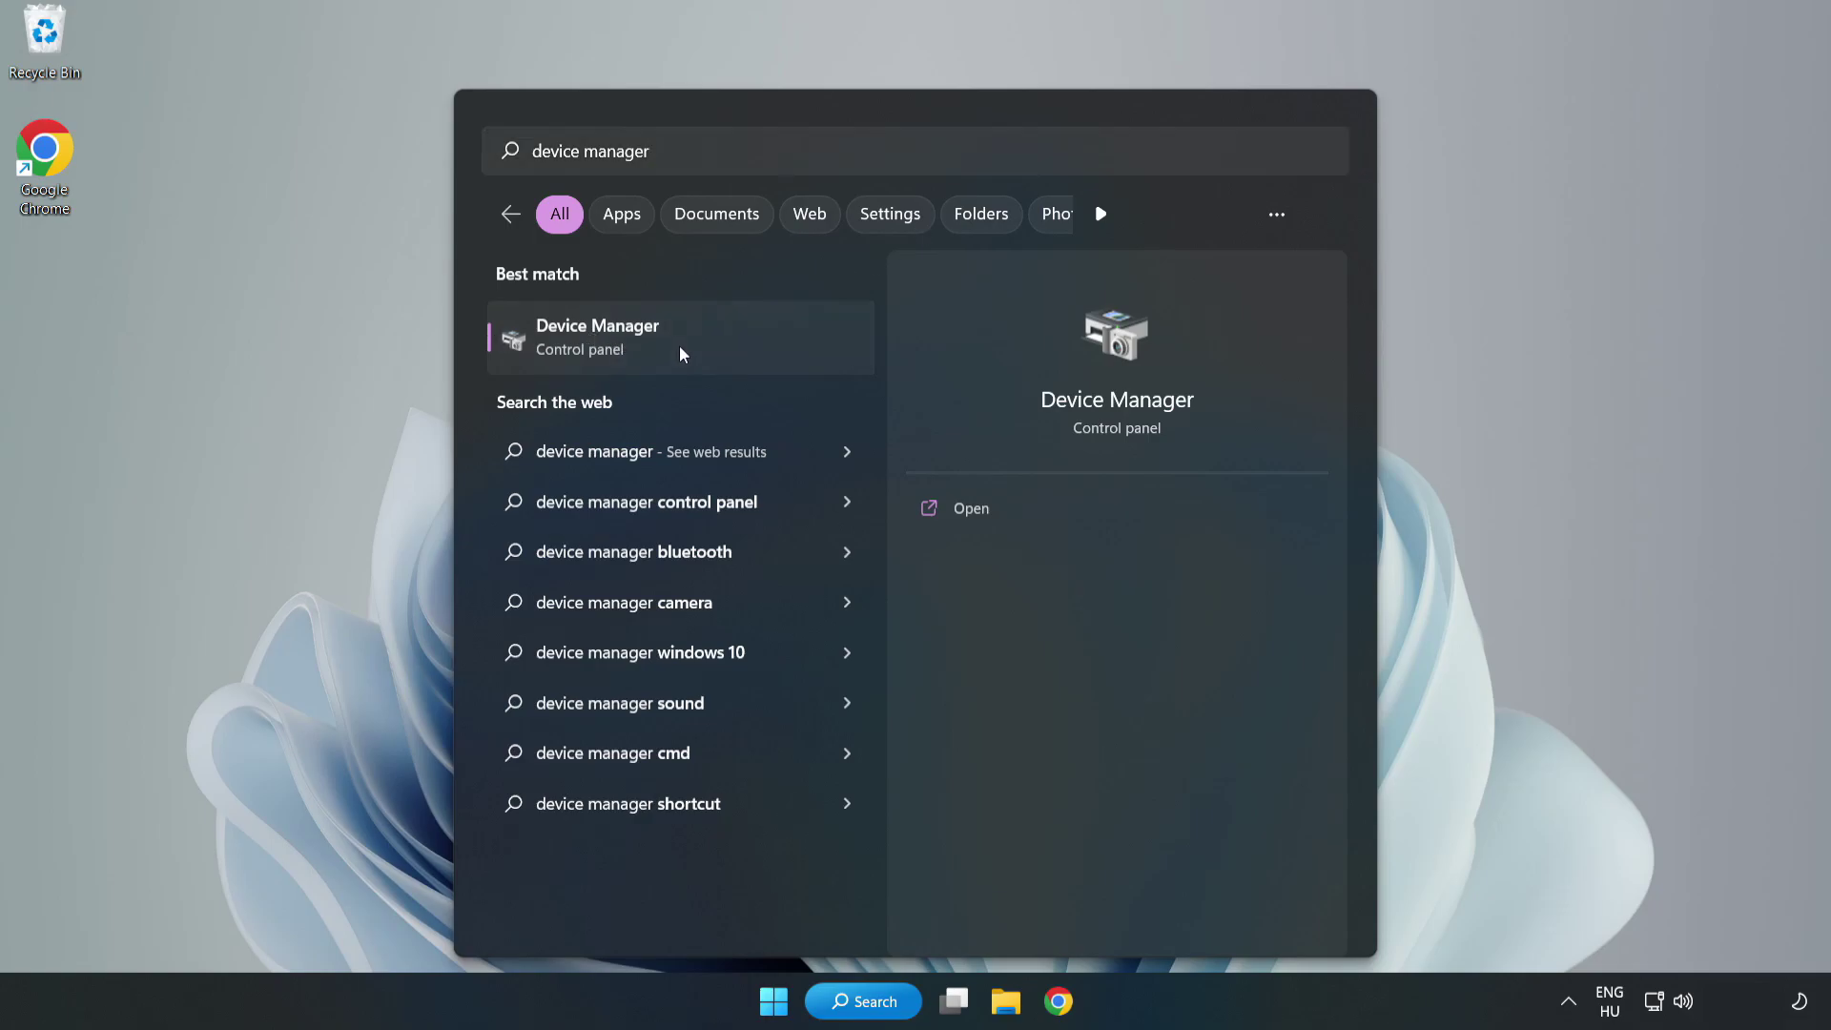
click(681, 347)
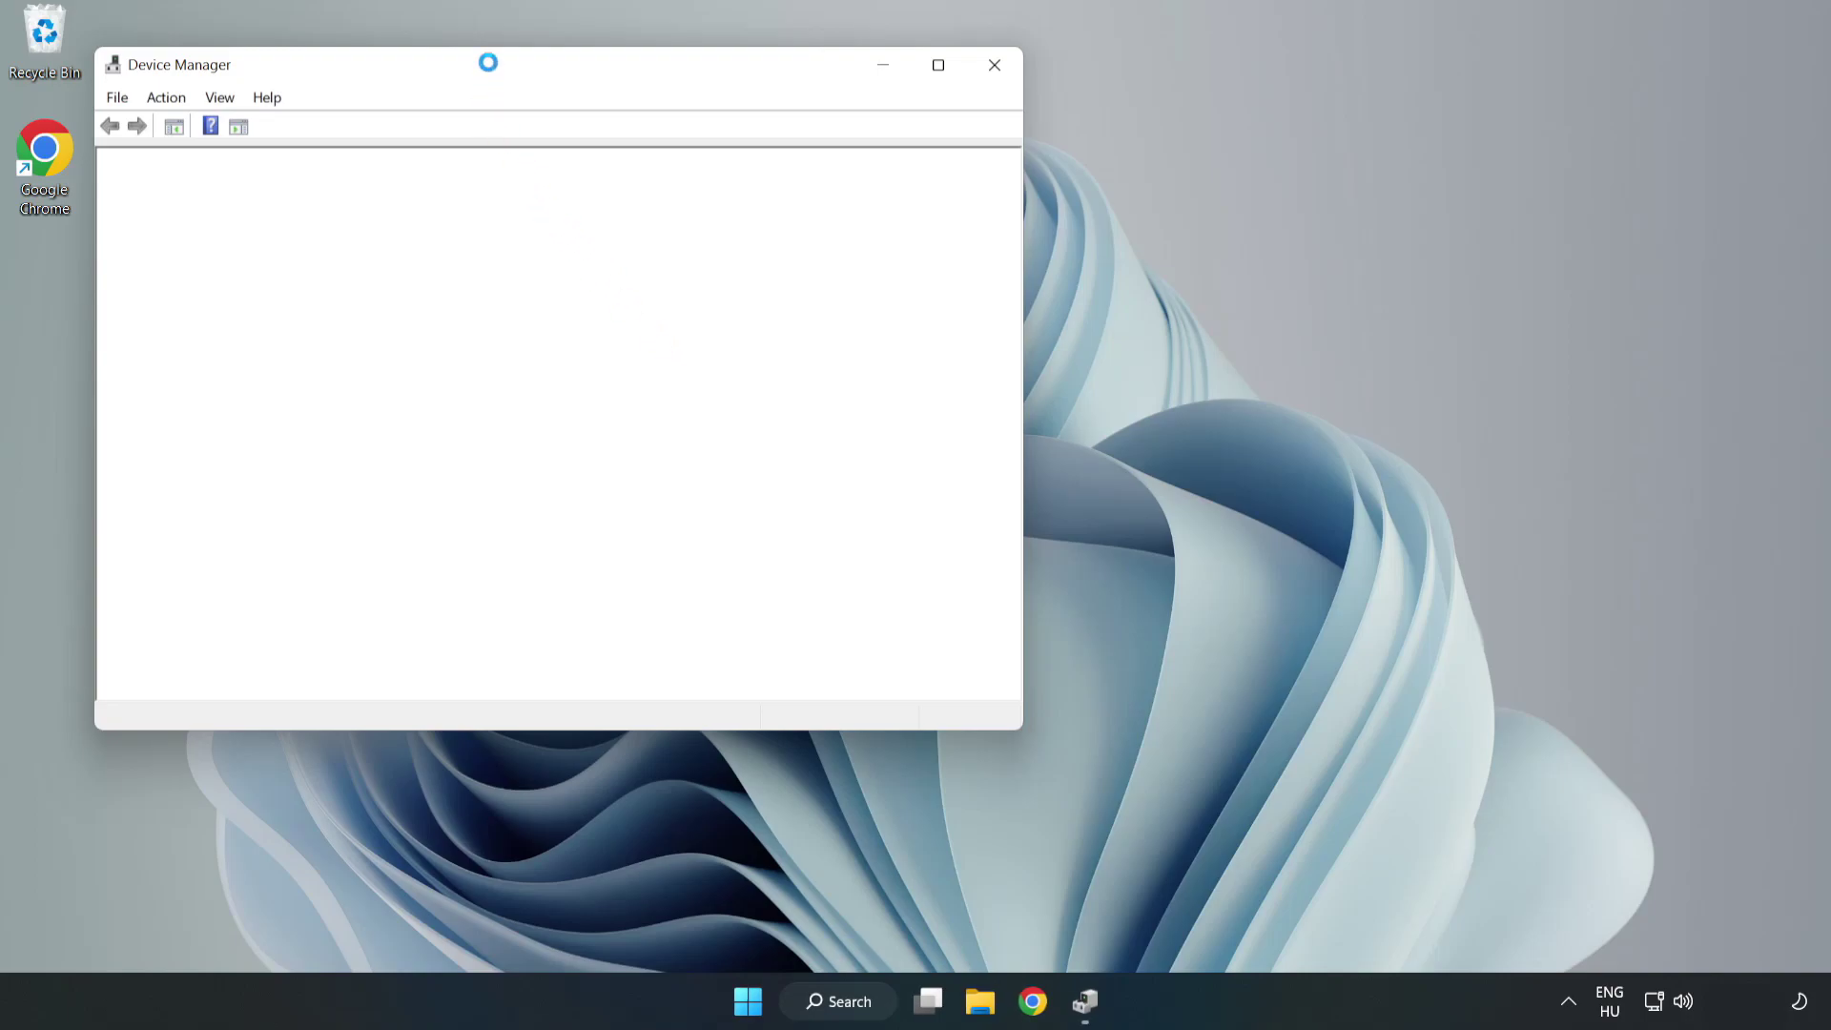
- Expand Display adapters and bring up the context menu for VMware SVGA 3D
drag(487, 63, 818, 165)
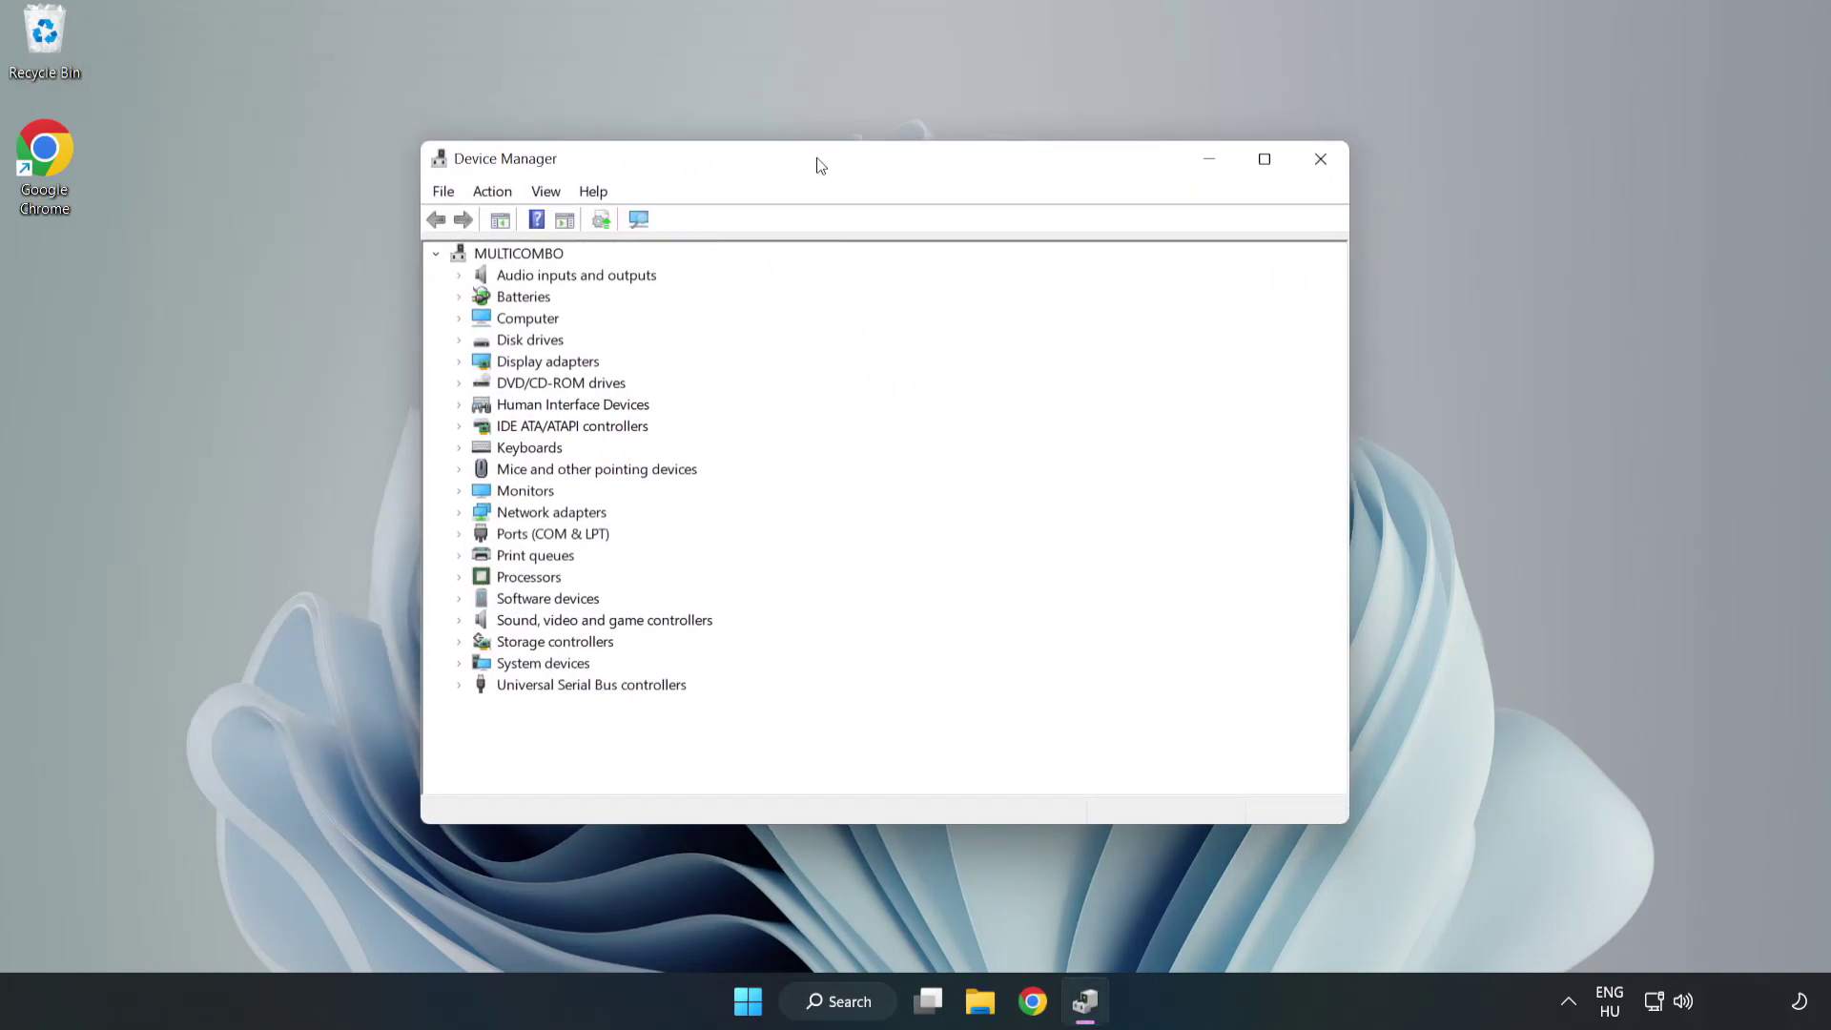
click(490, 367)
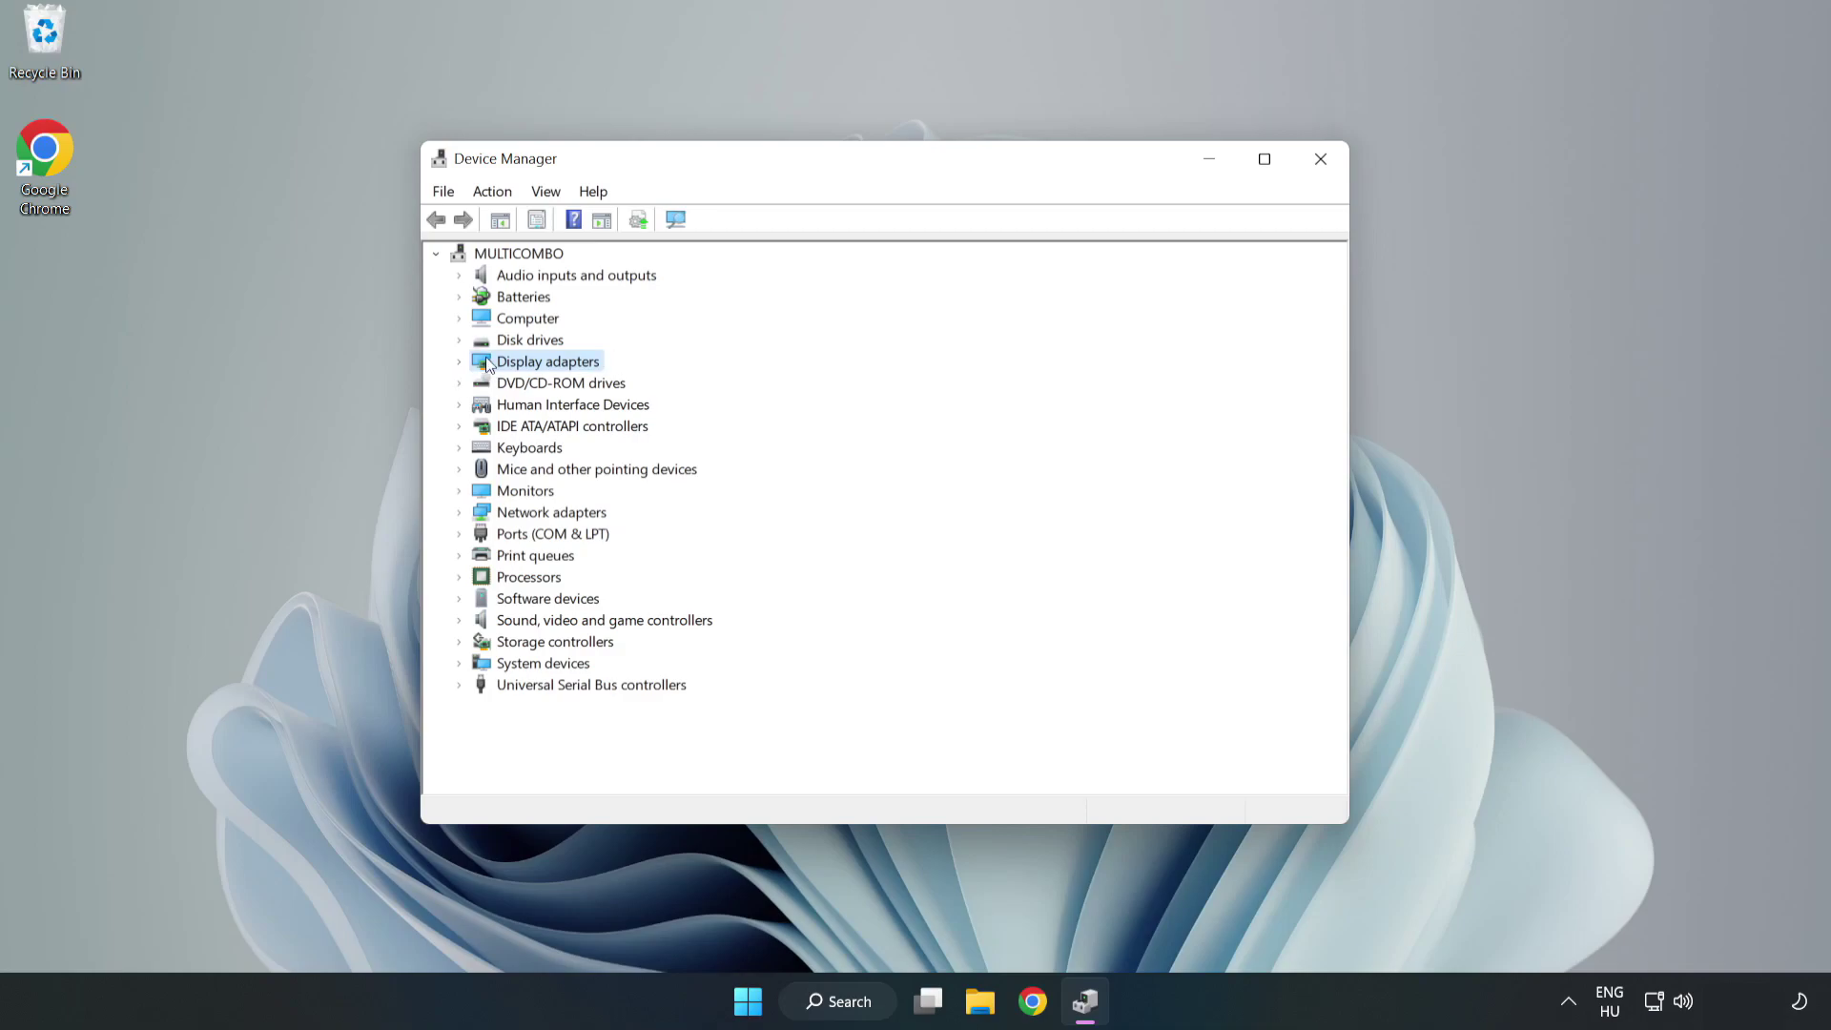
click(459, 364)
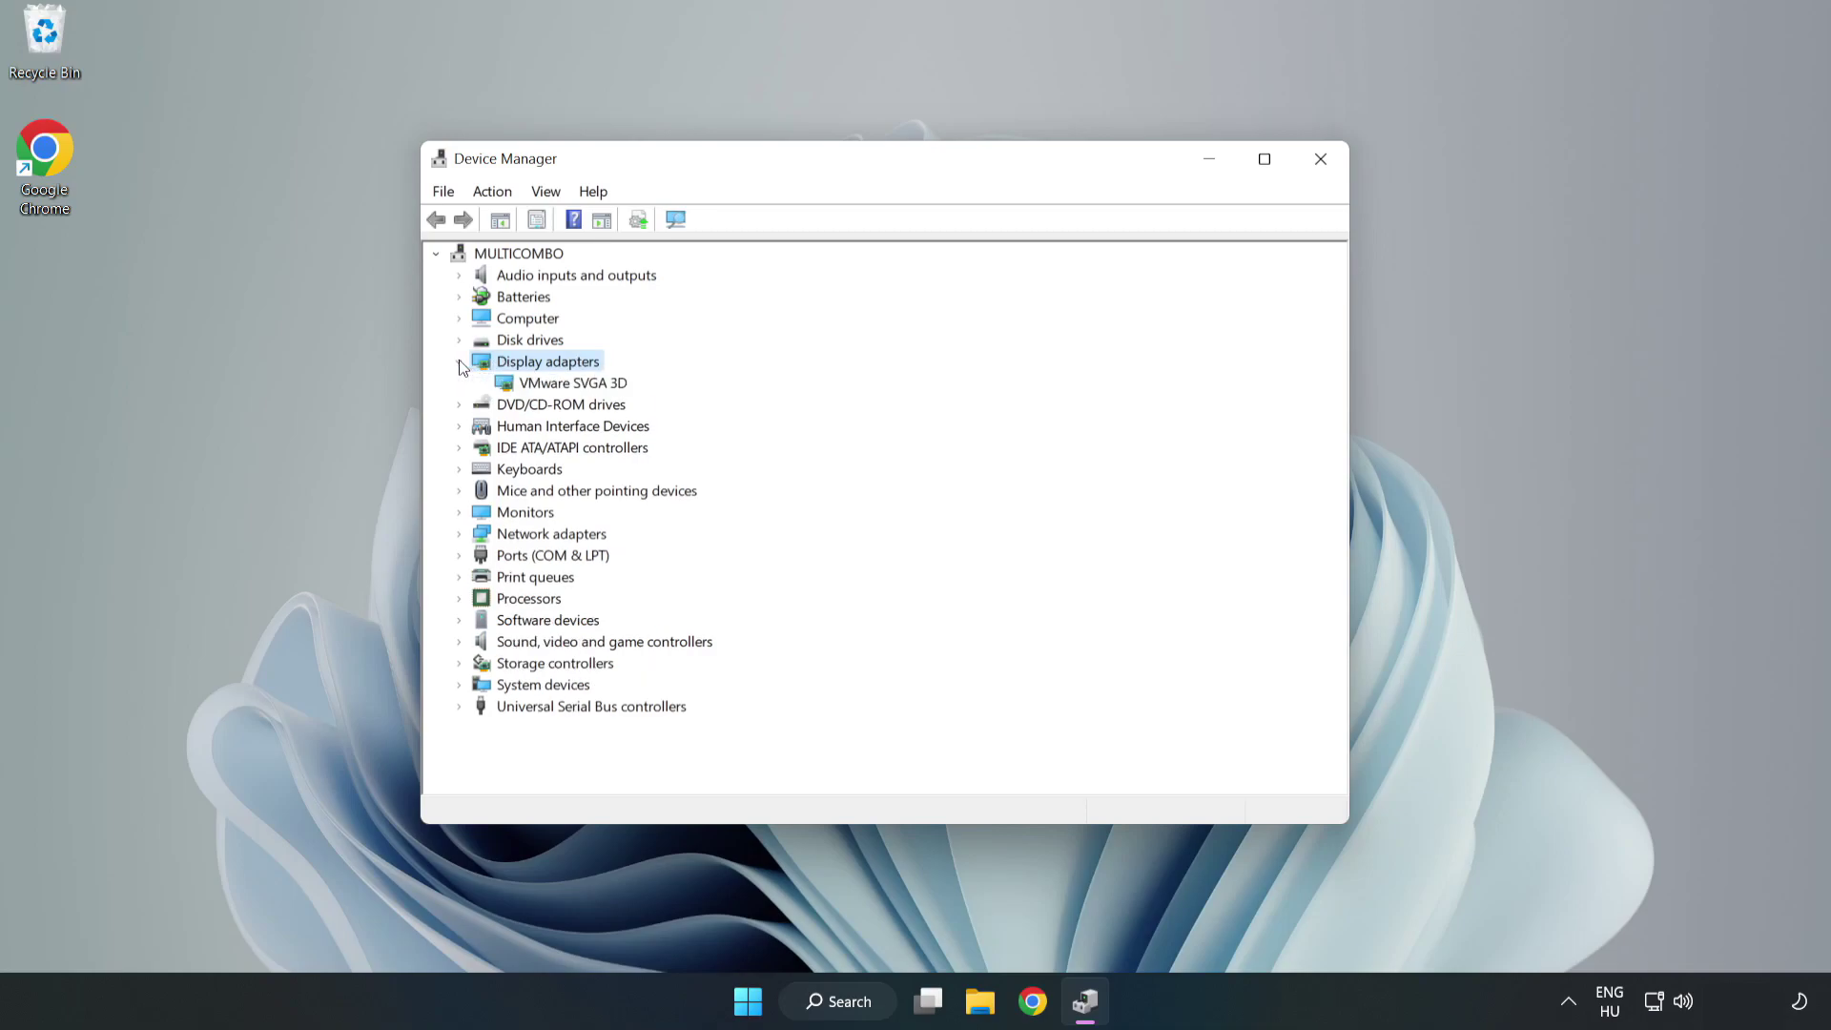
click(510, 384)
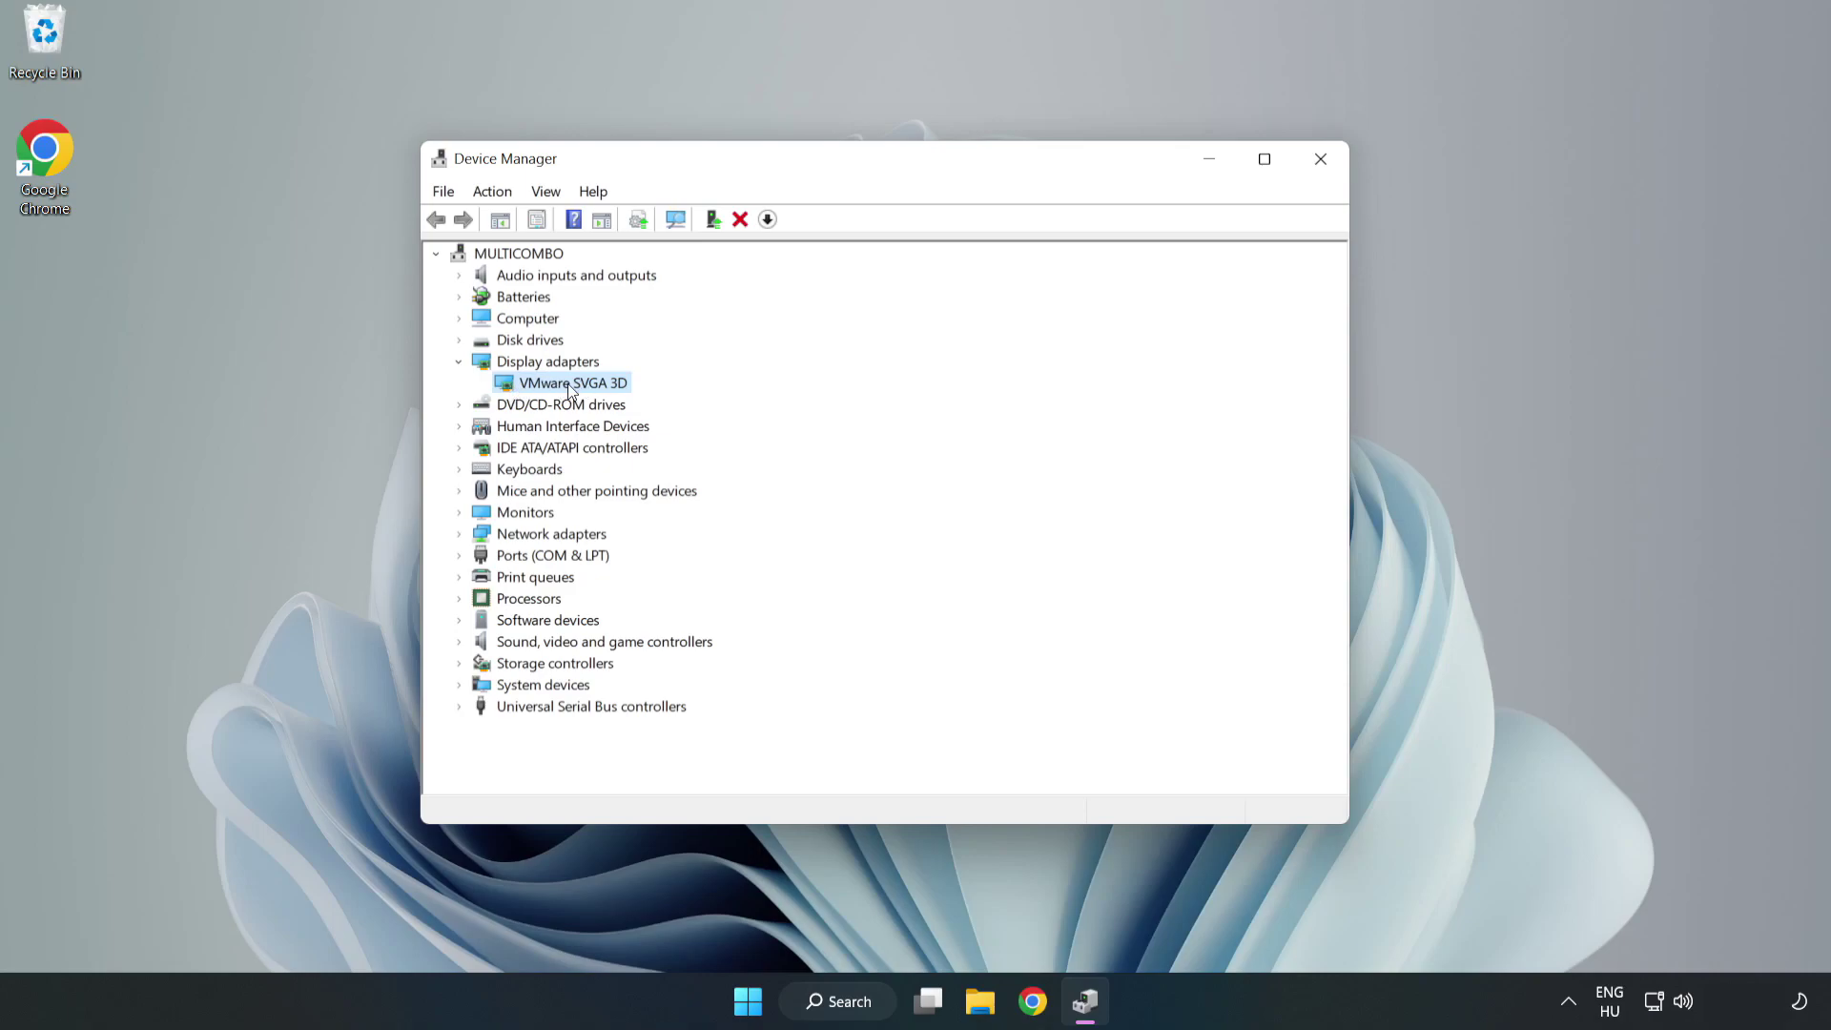
right_click(568, 384)
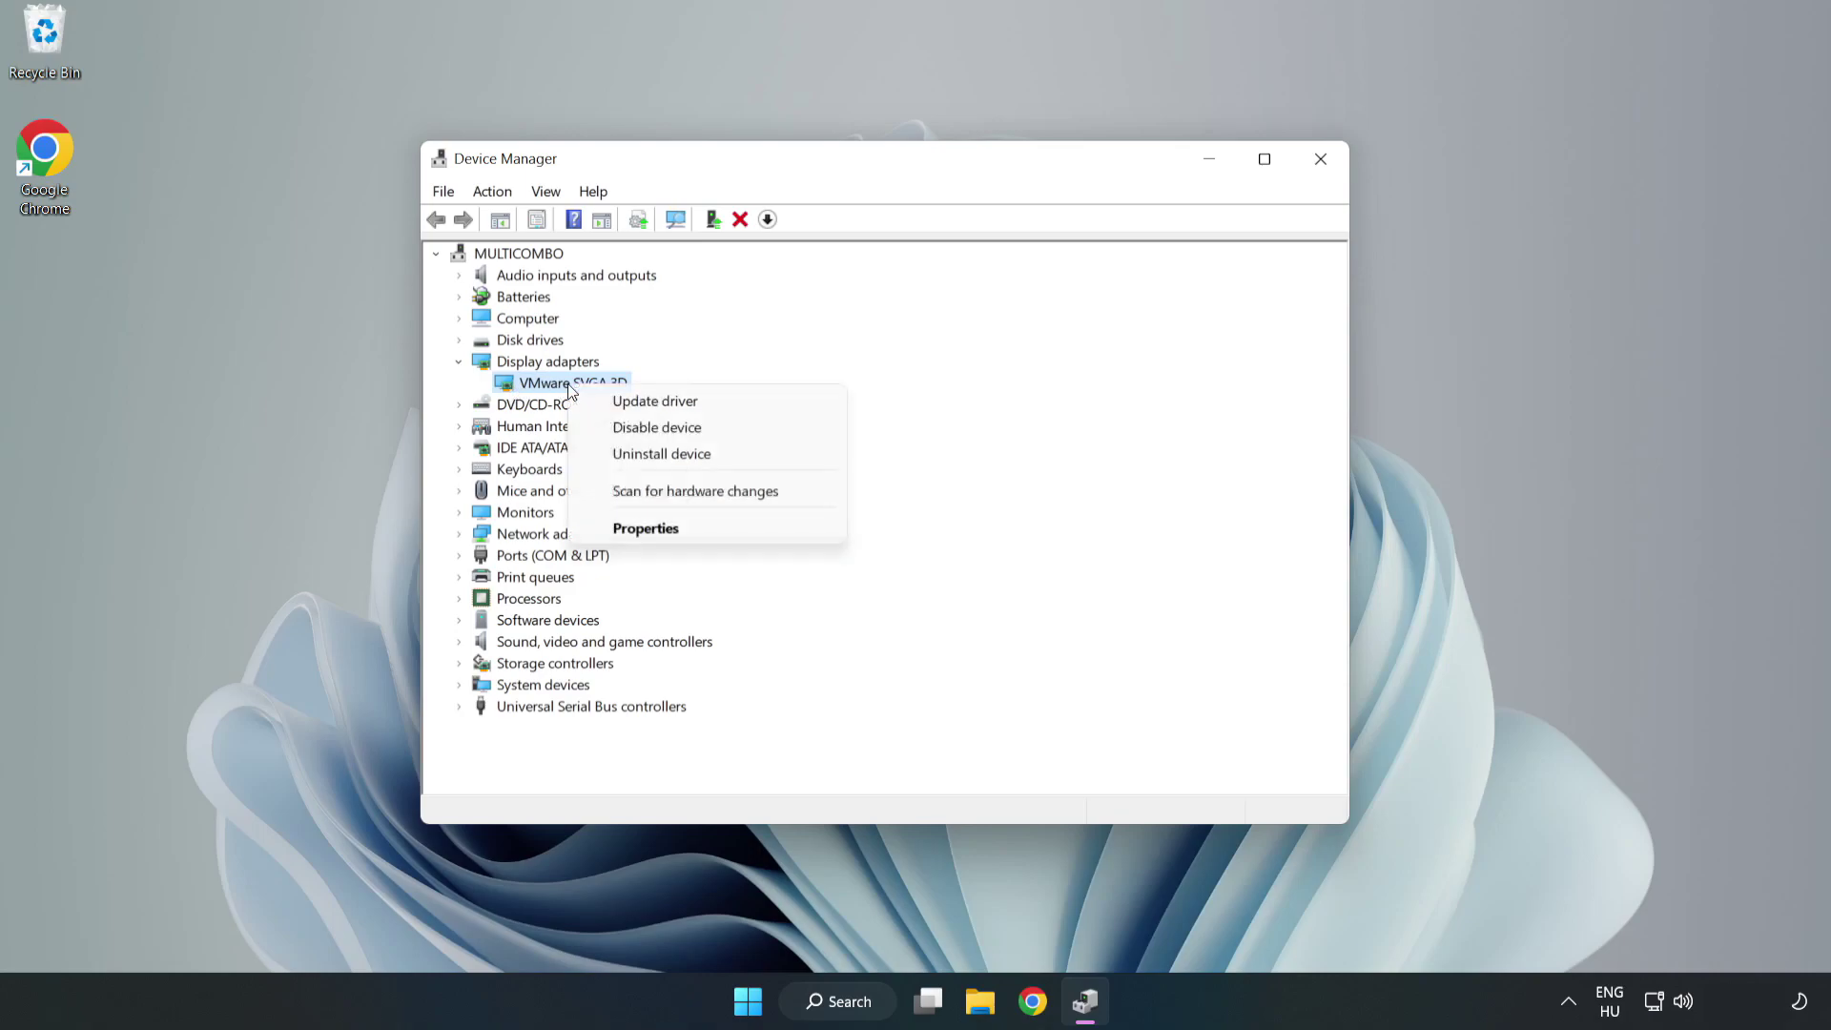
- Search automatically for a VMware SVGA 3D driver (already best), then close Device Manager
click(710, 410)
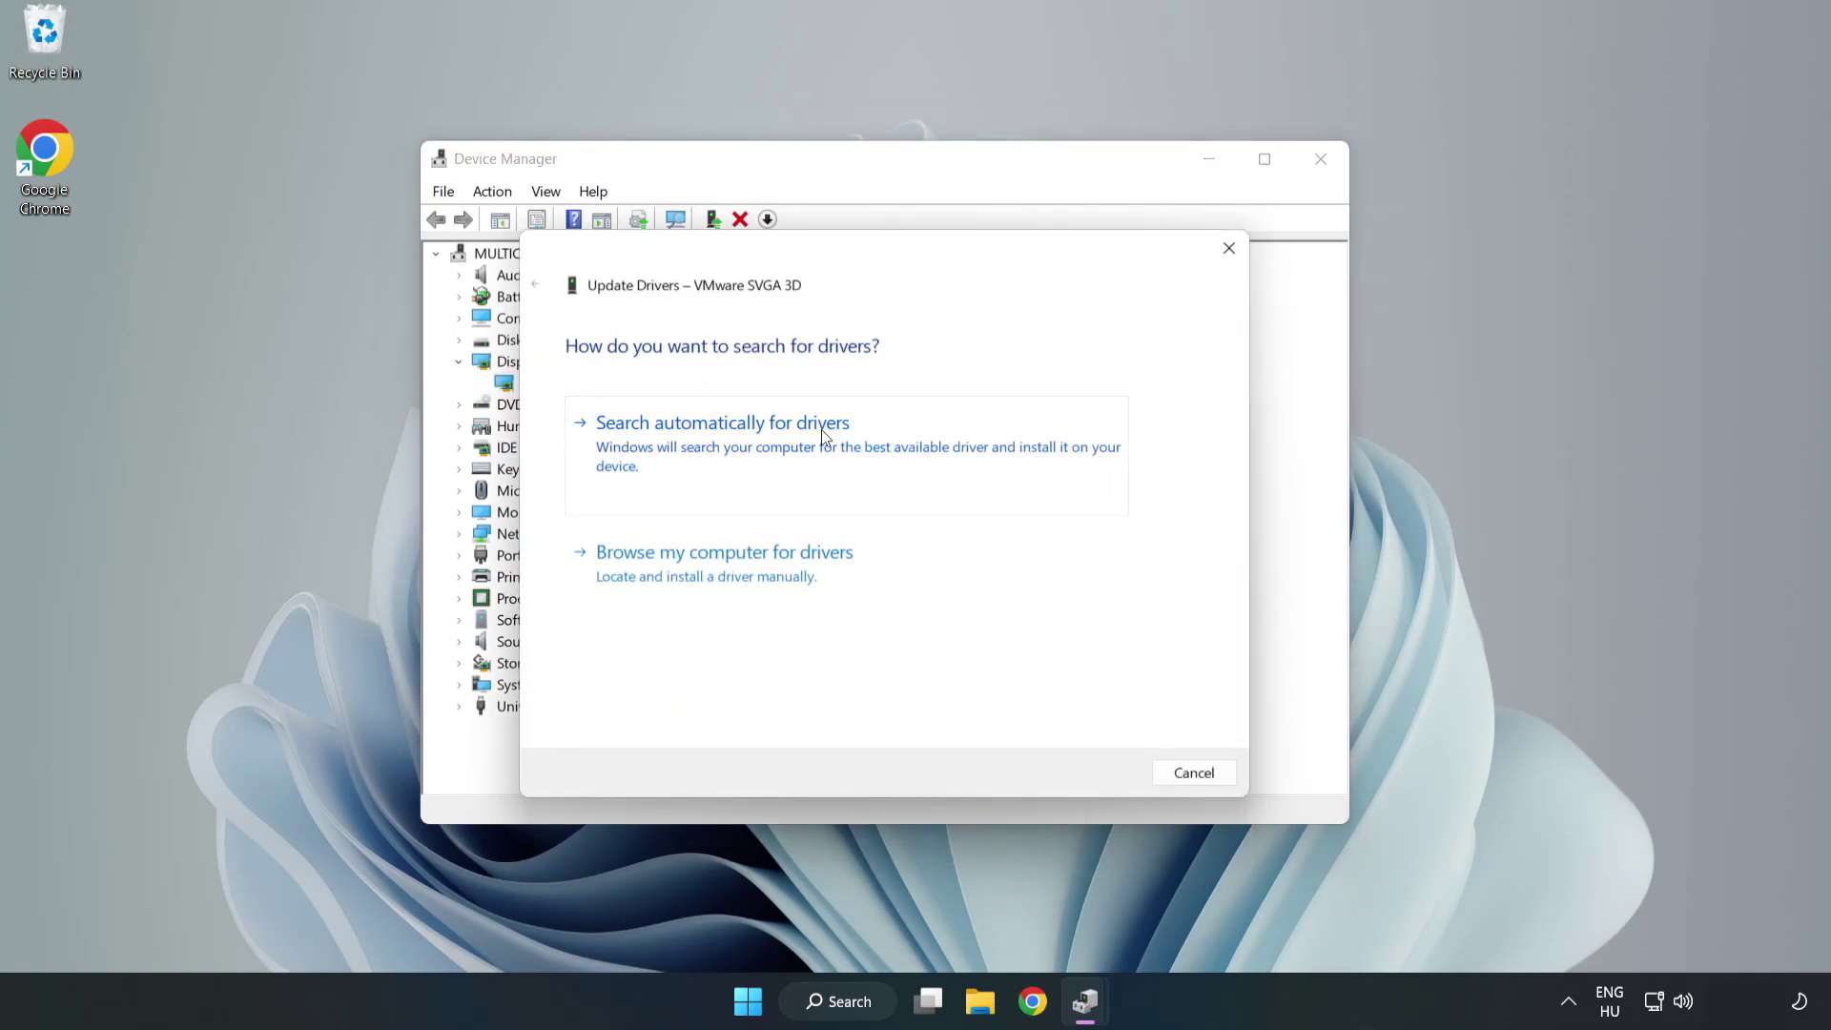
click(729, 446)
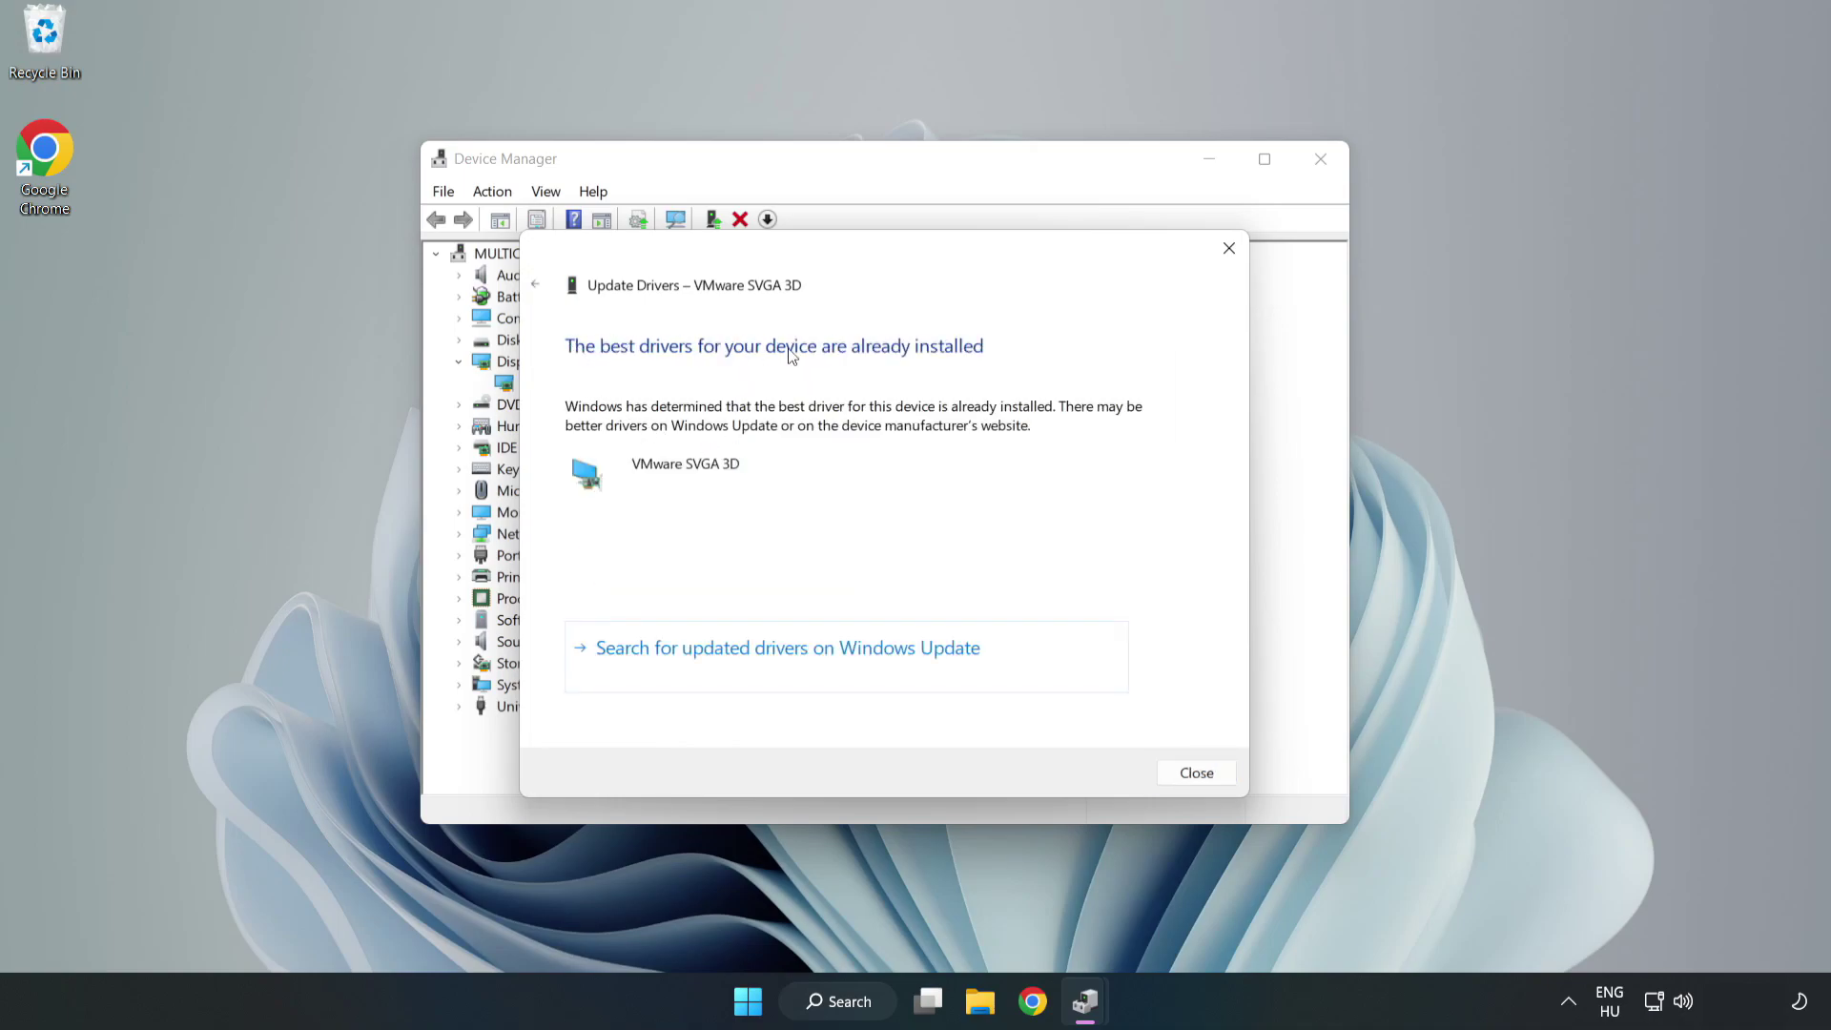
click(1197, 774)
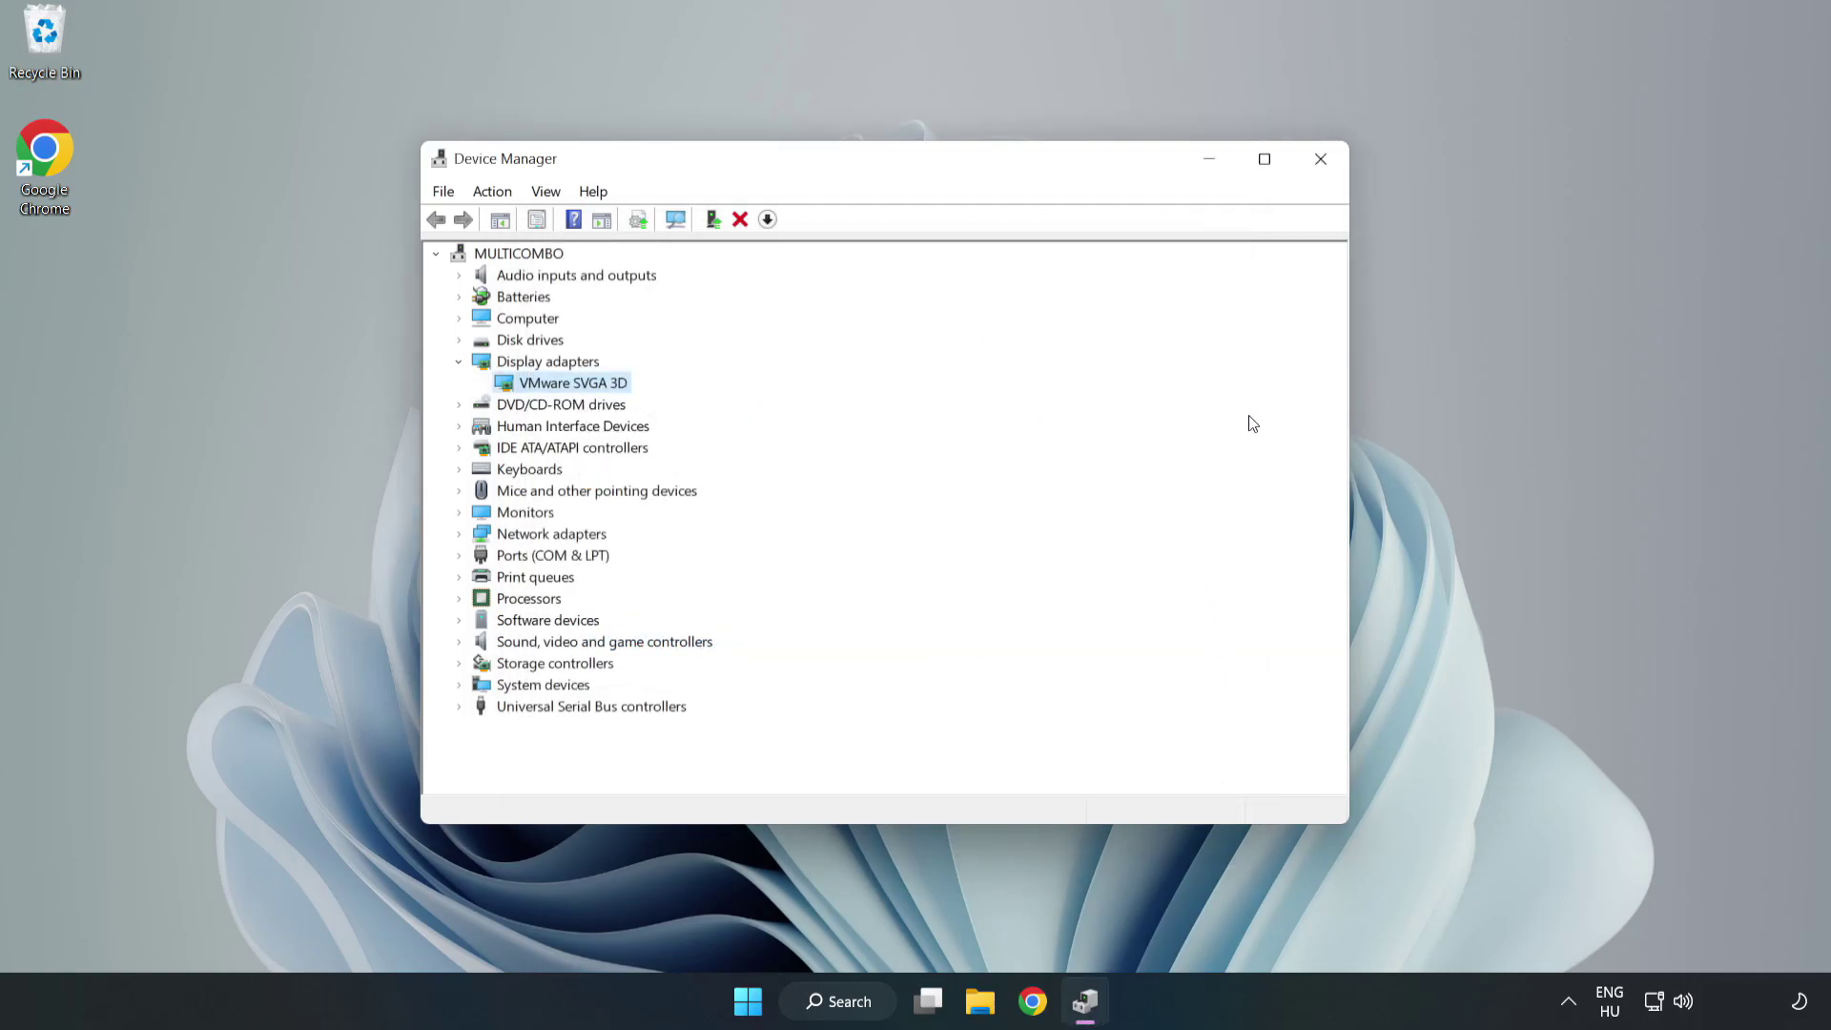
click(1321, 161)
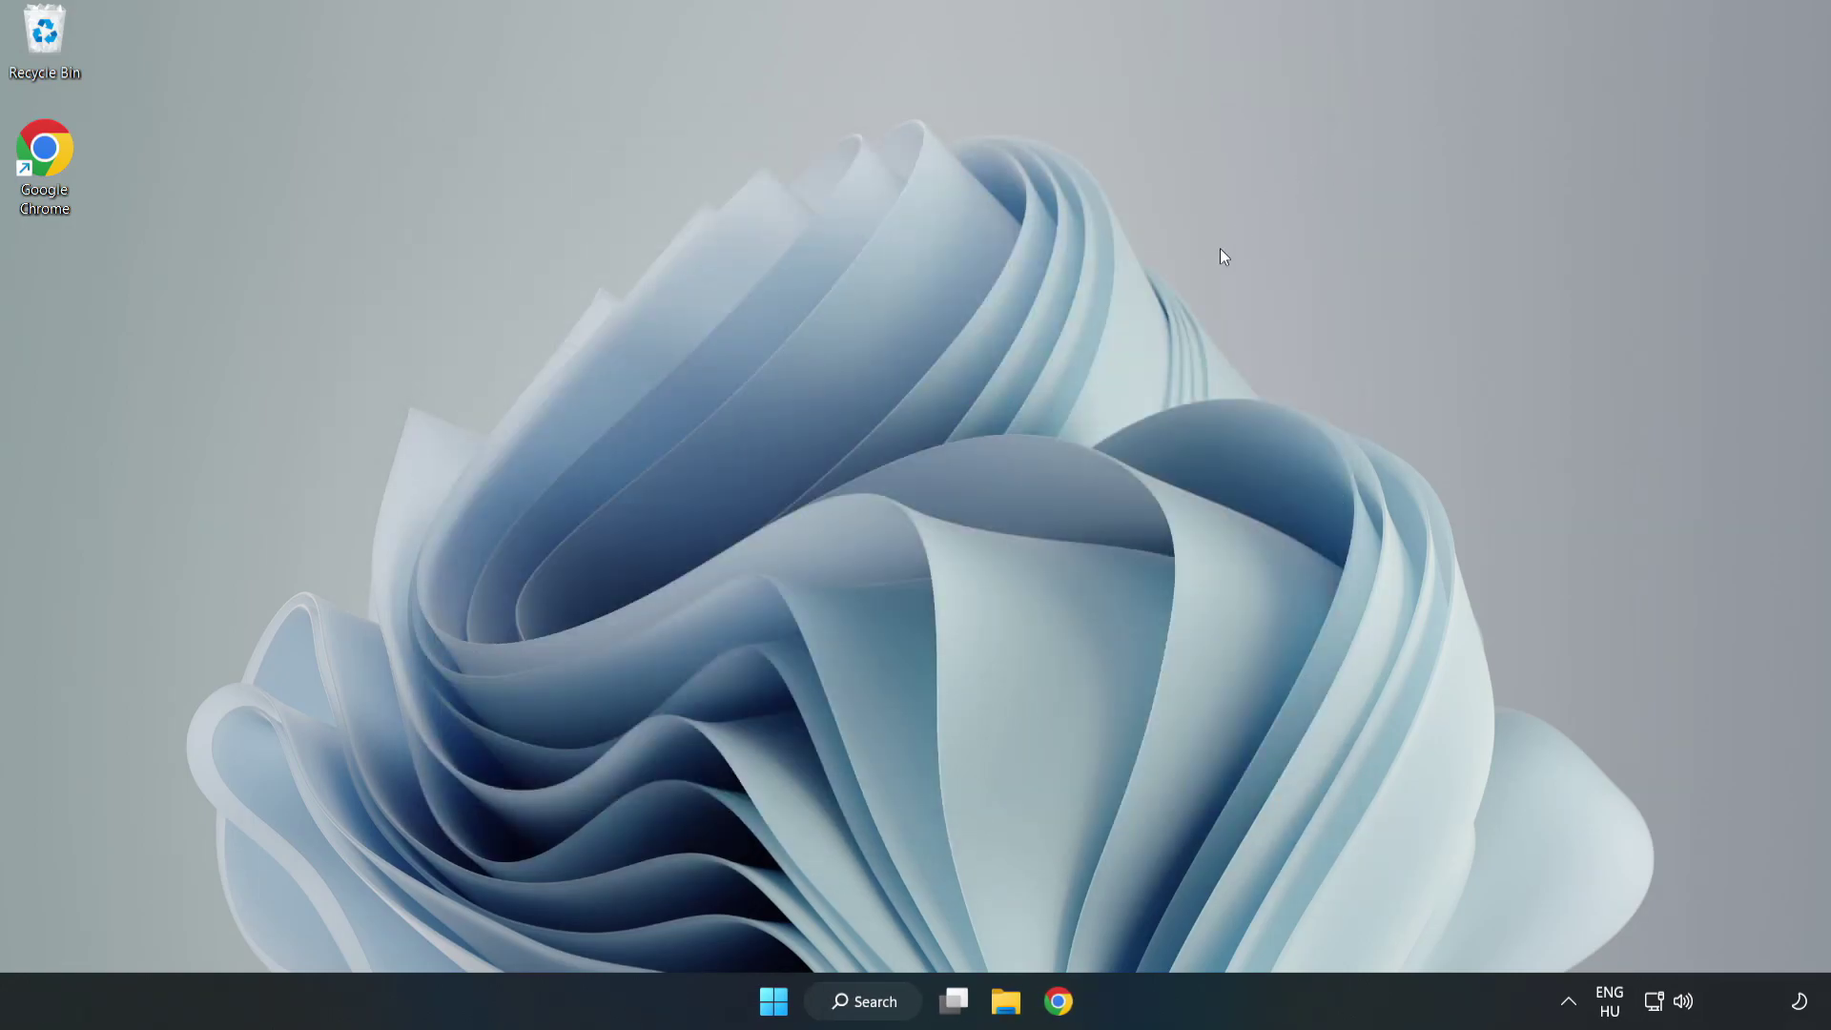
- Search for 'updates' to locate Windows Update settings
click(865, 1002)
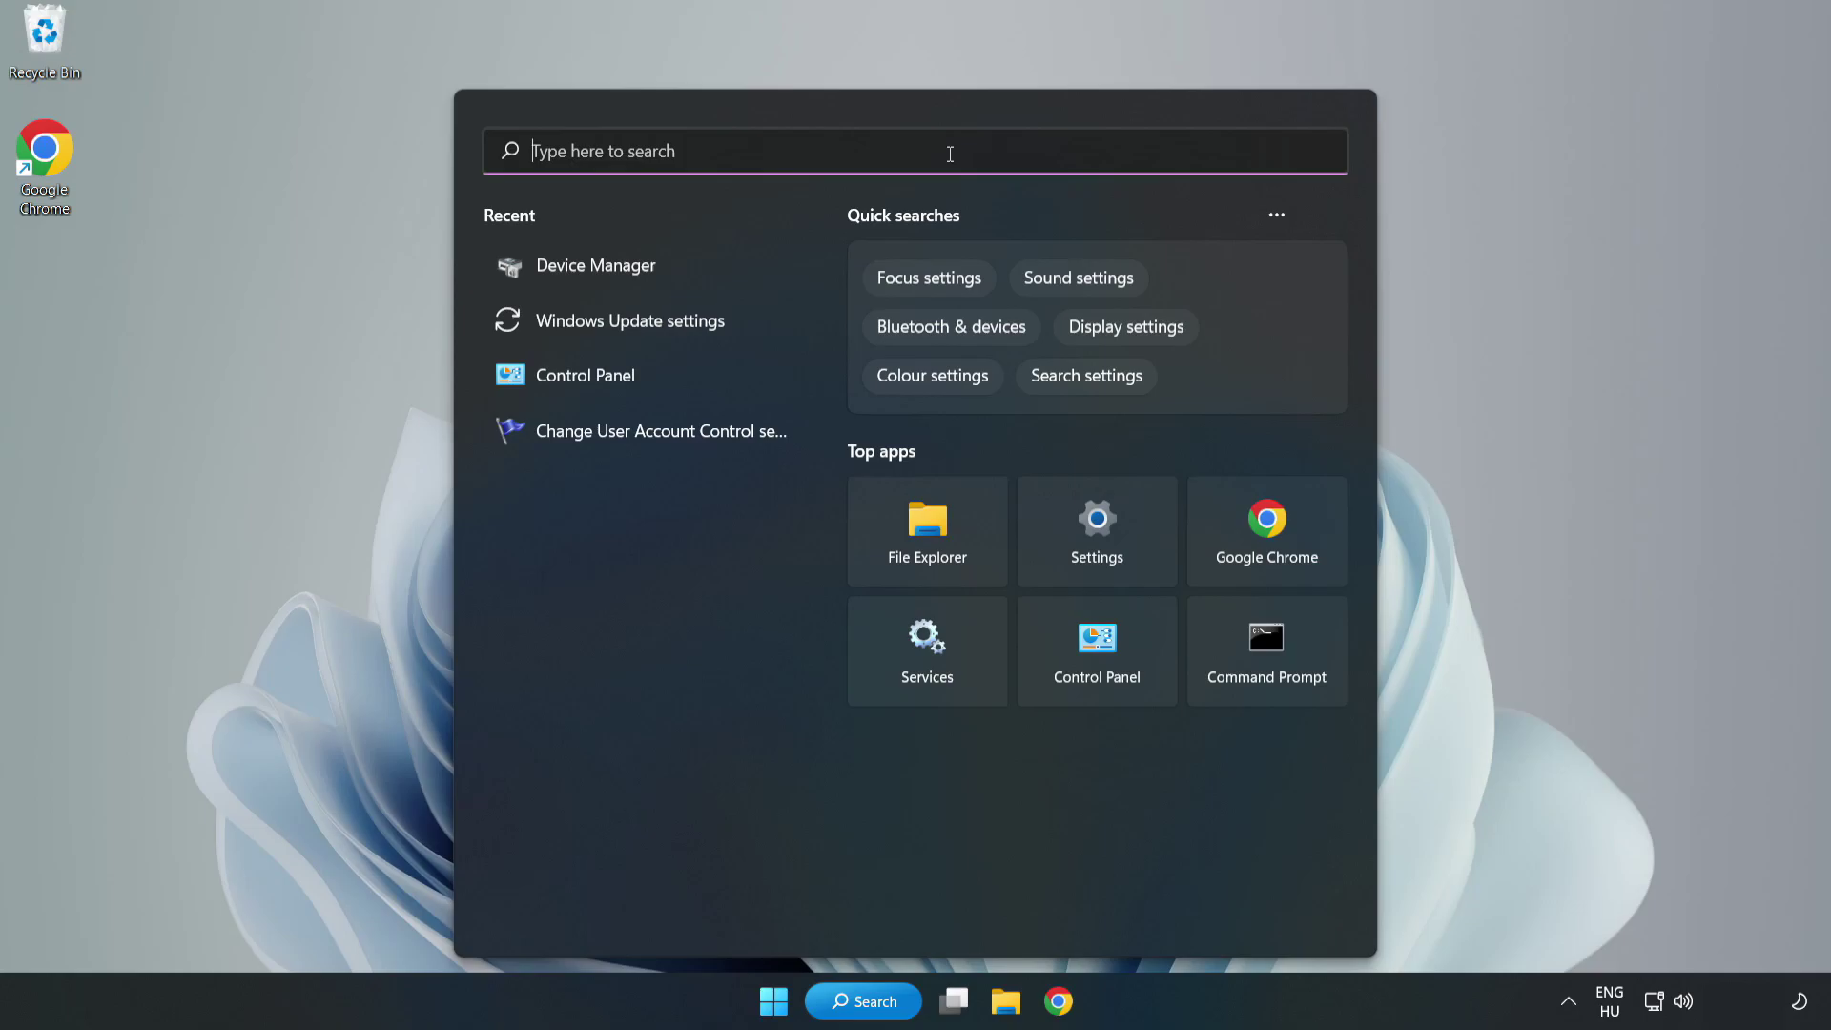
text(upda)
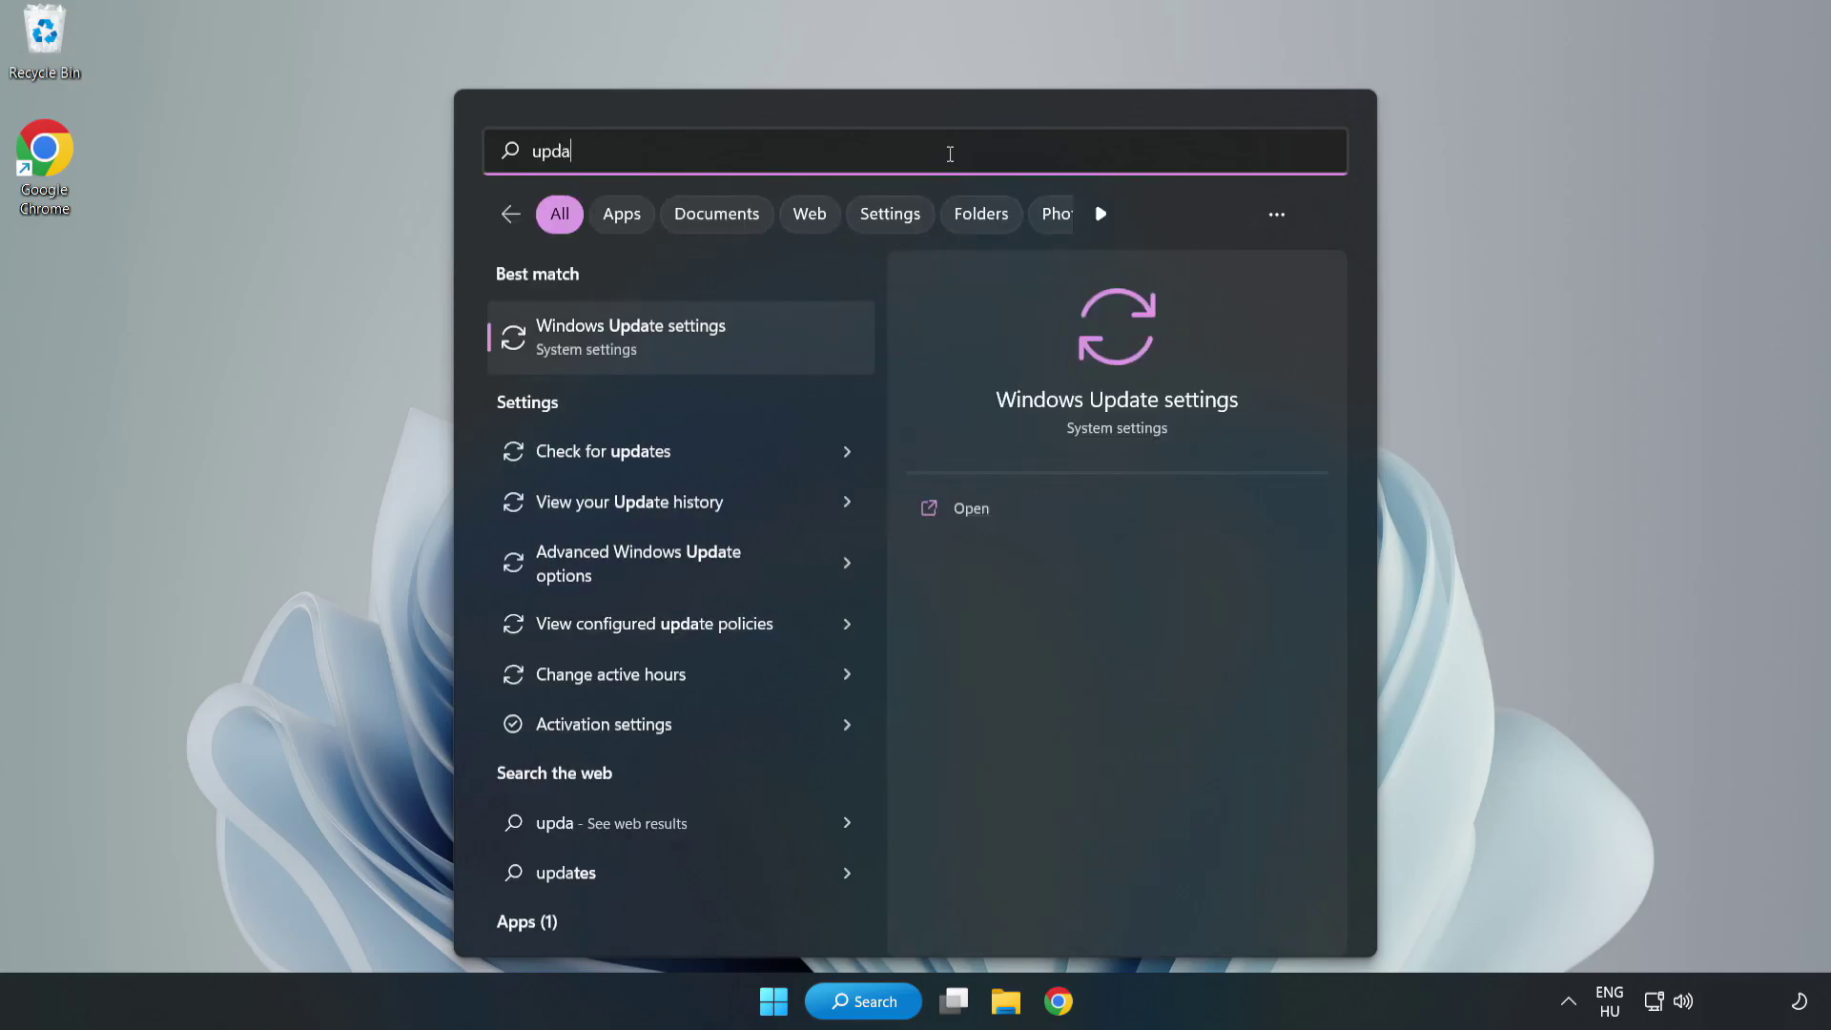
text(tes)
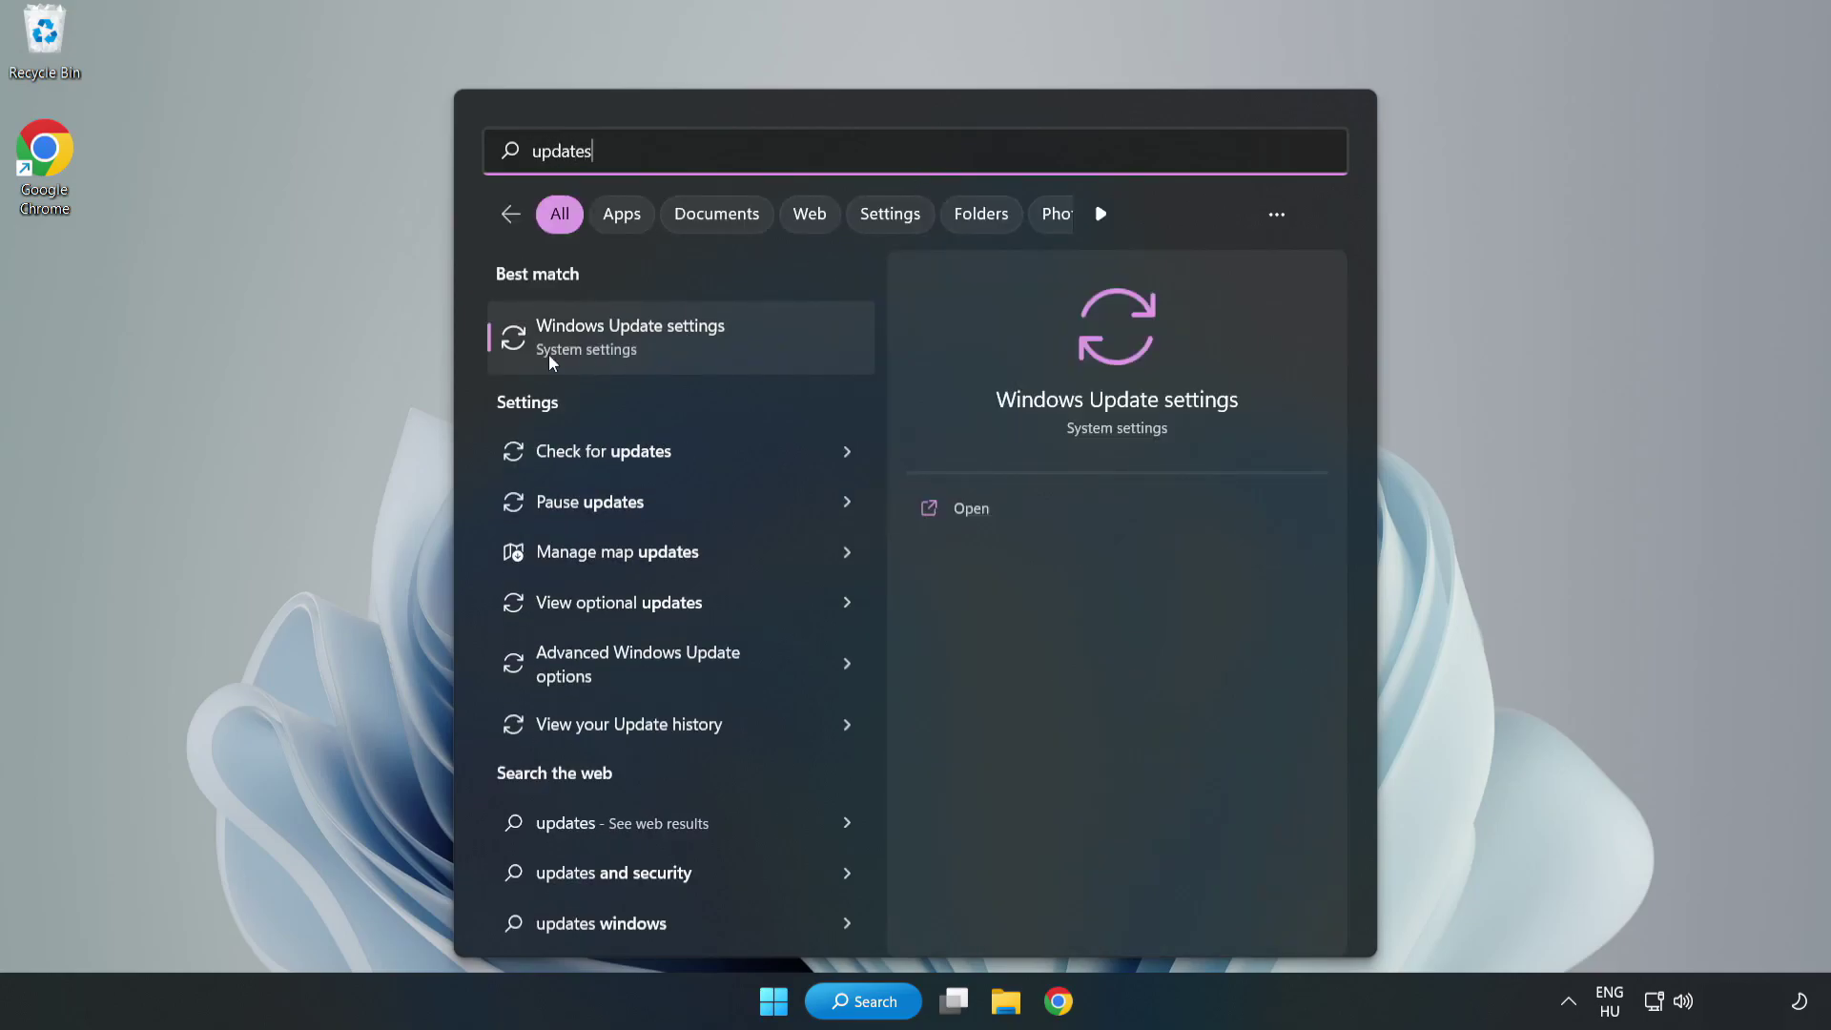
- Maximize Windows Update settings and run Check for updates until up to date
click(651, 344)
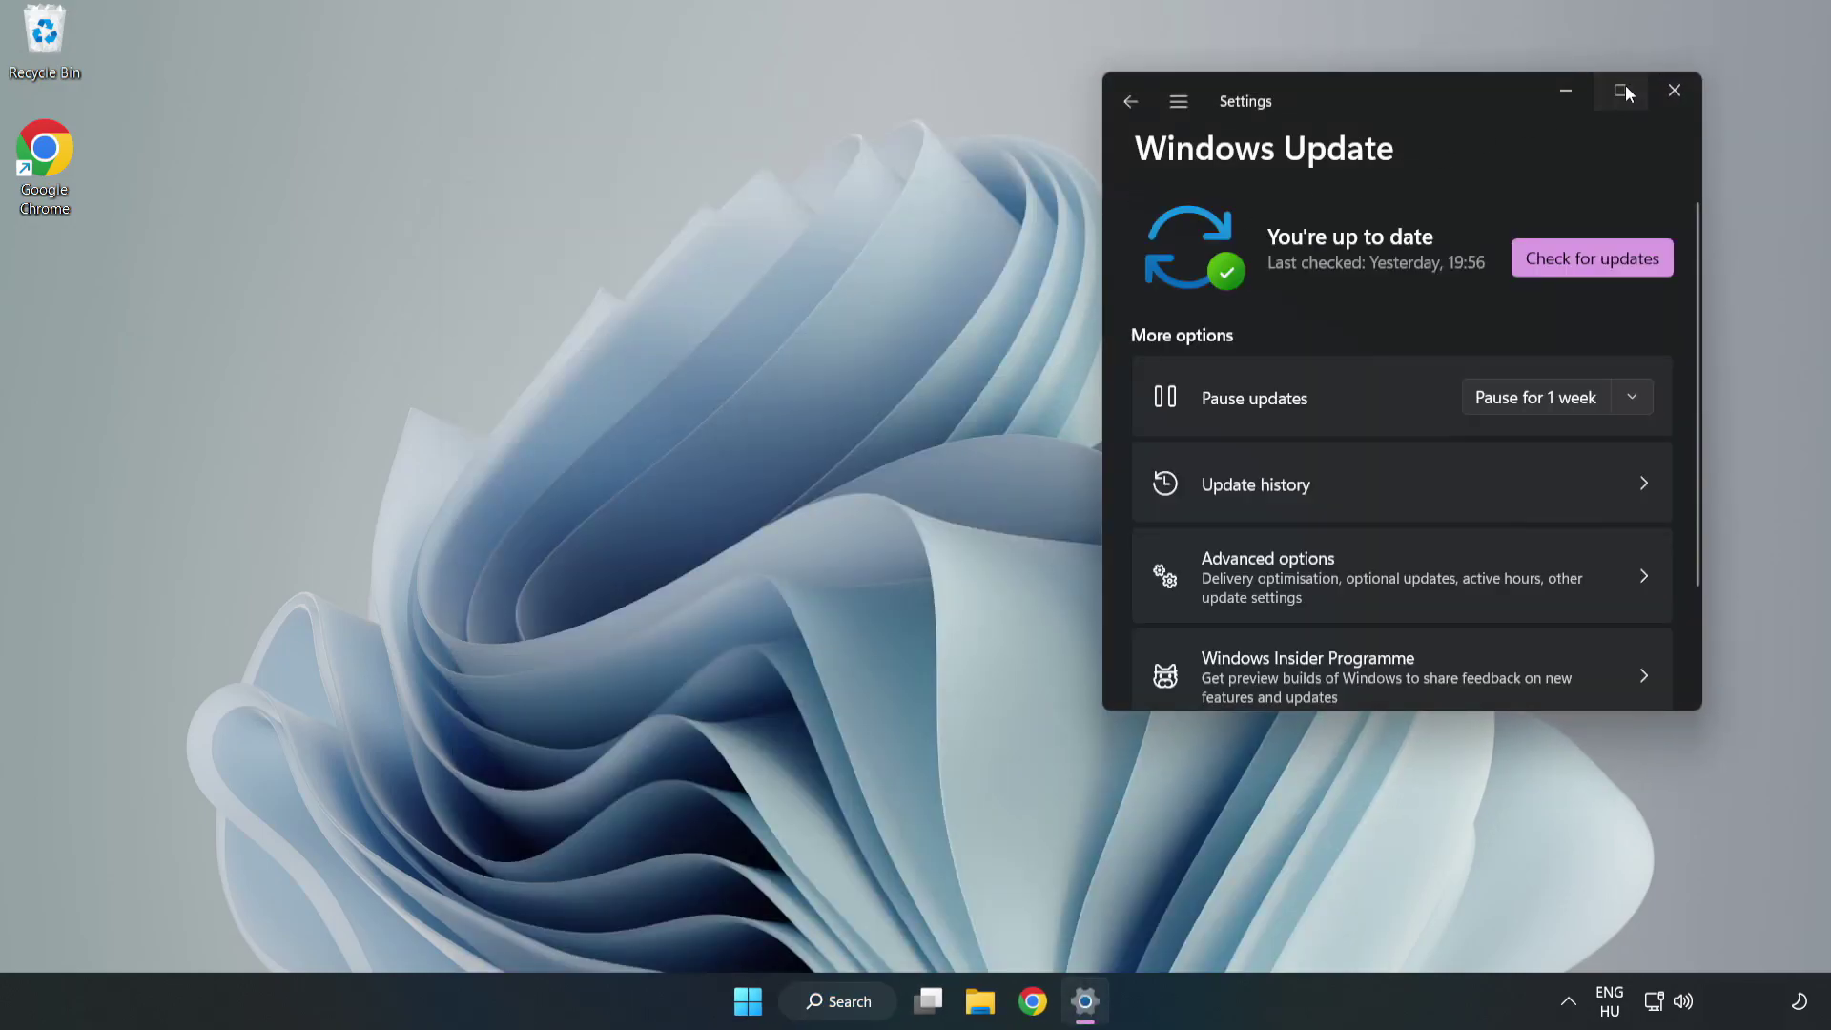
click(1624, 86)
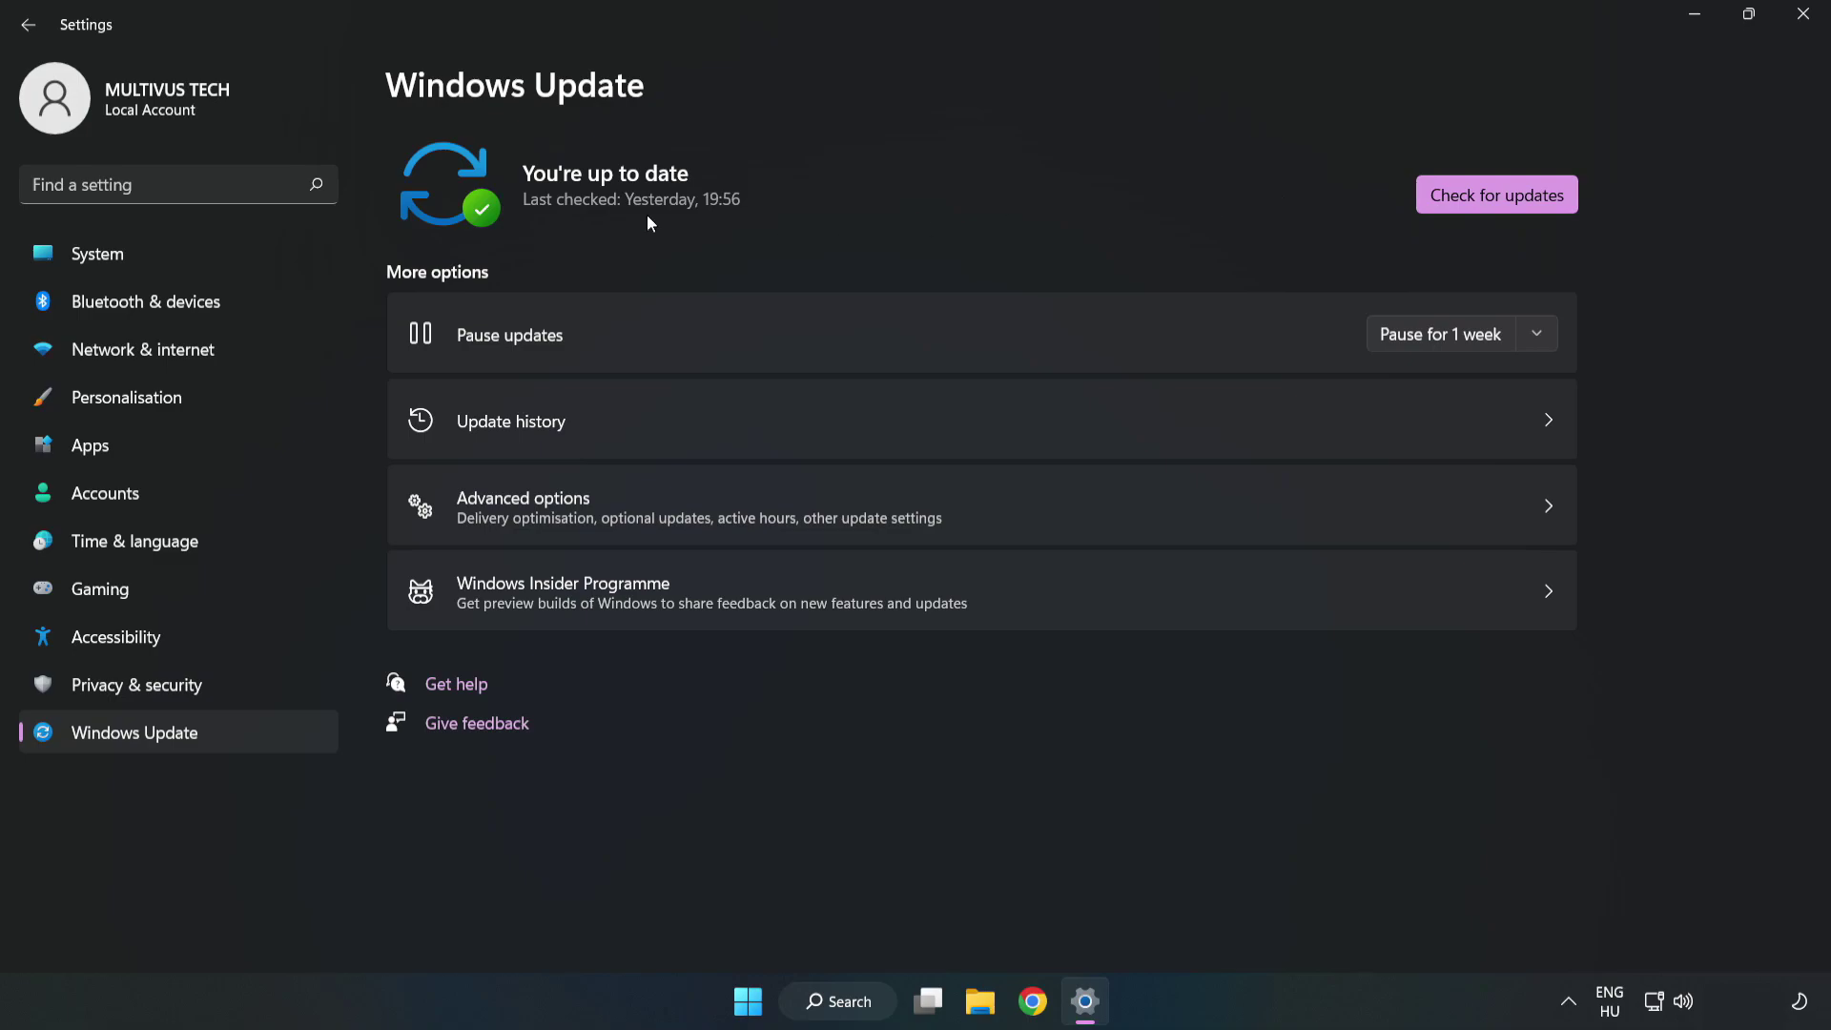
click(1505, 200)
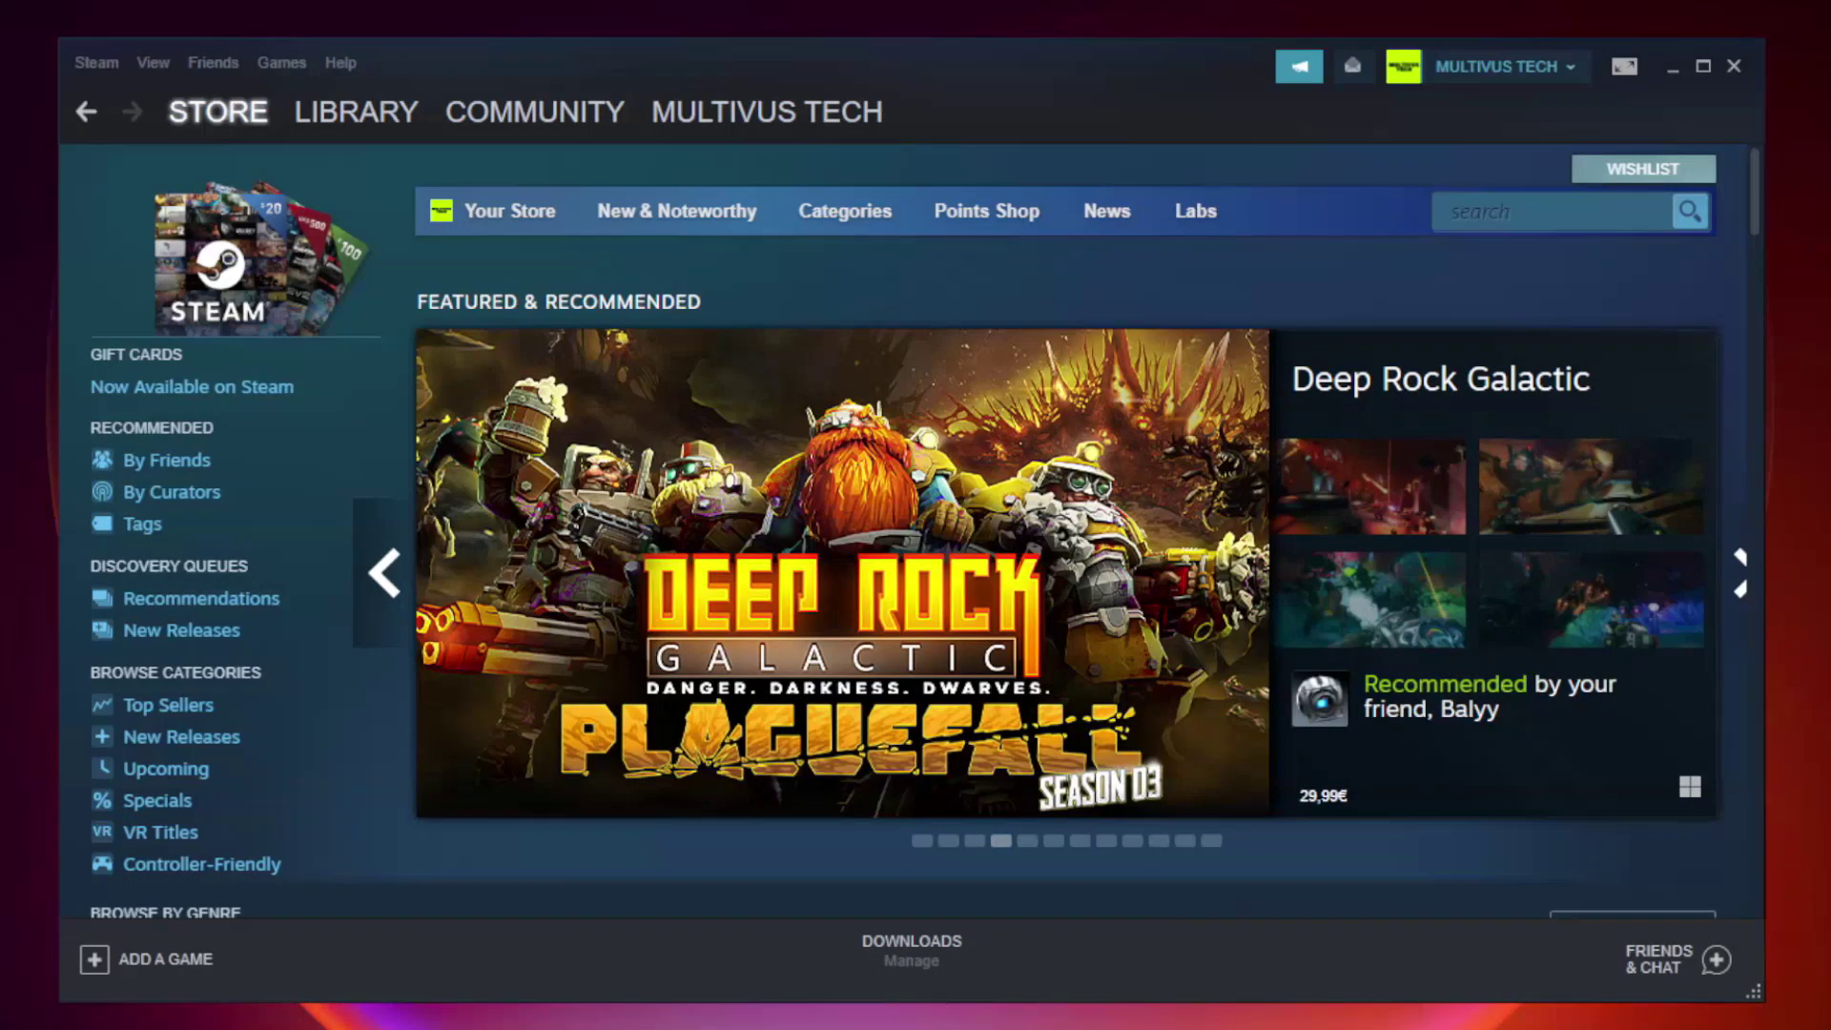
mouse_move(357, 111)
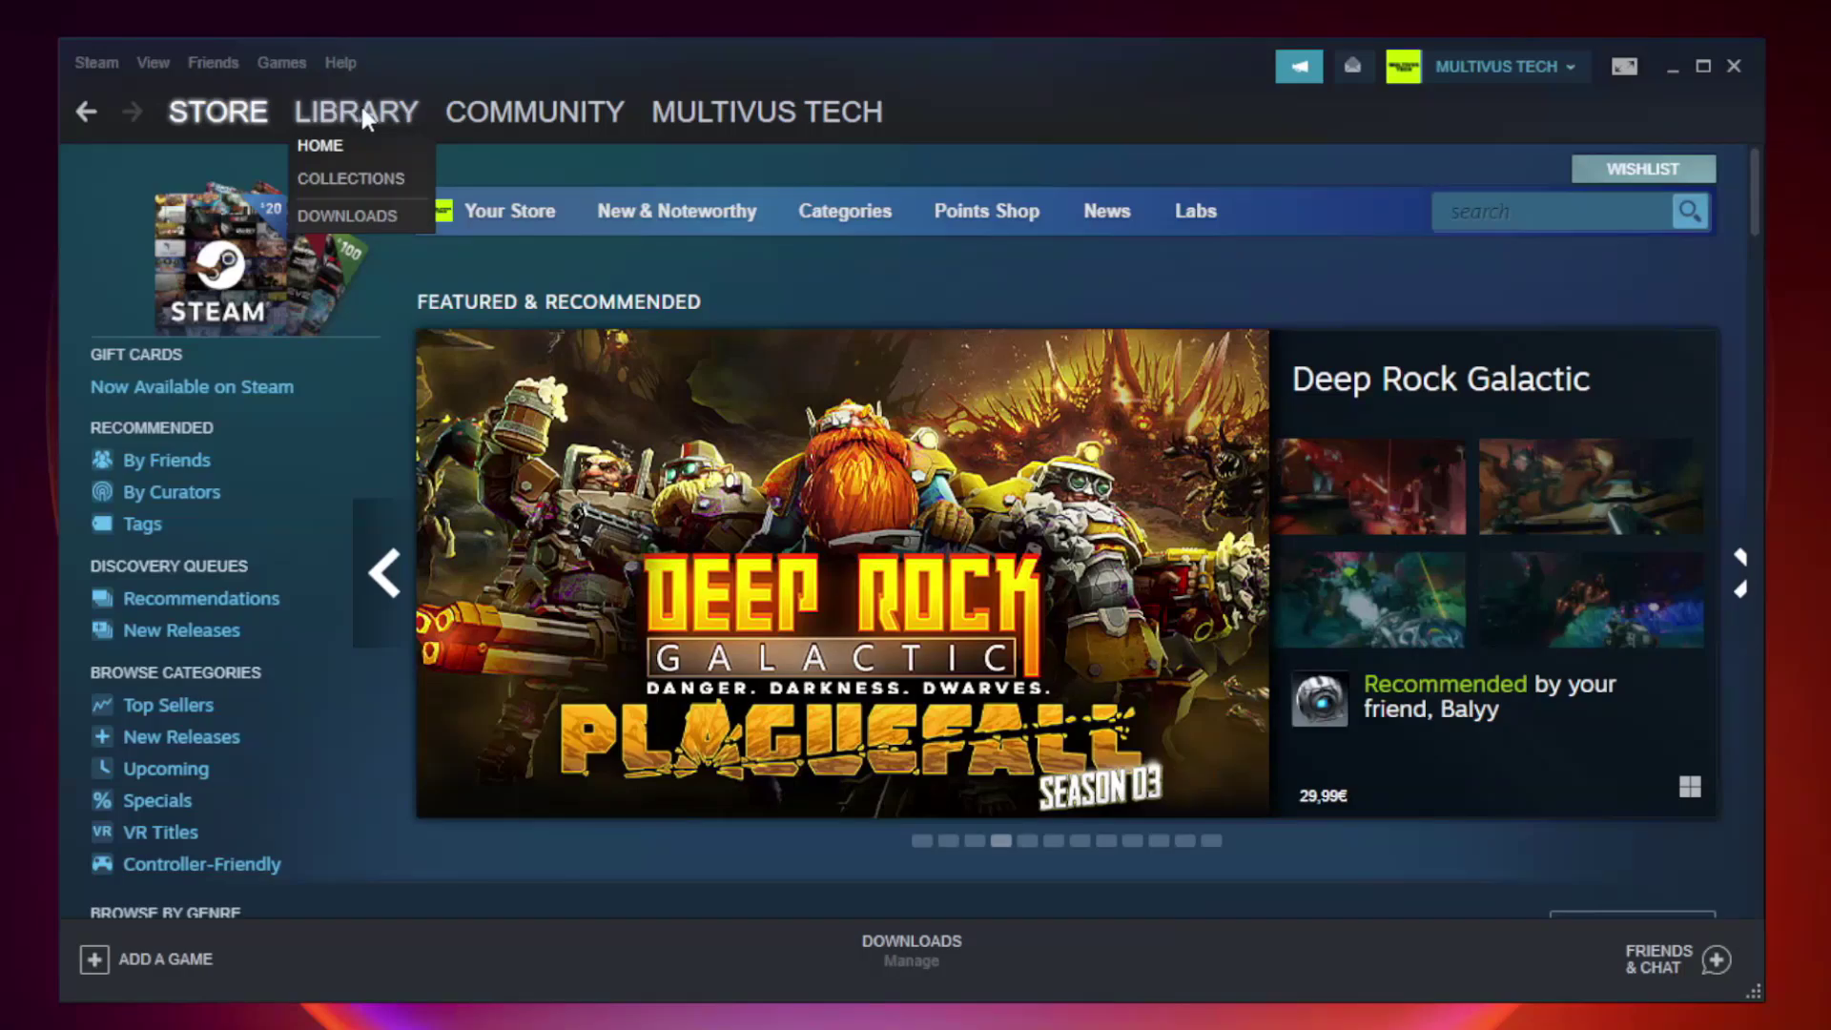
- In the Steam Library, bring up options for YOUR NOT WORKING GAME under Favorites
click(369, 124)
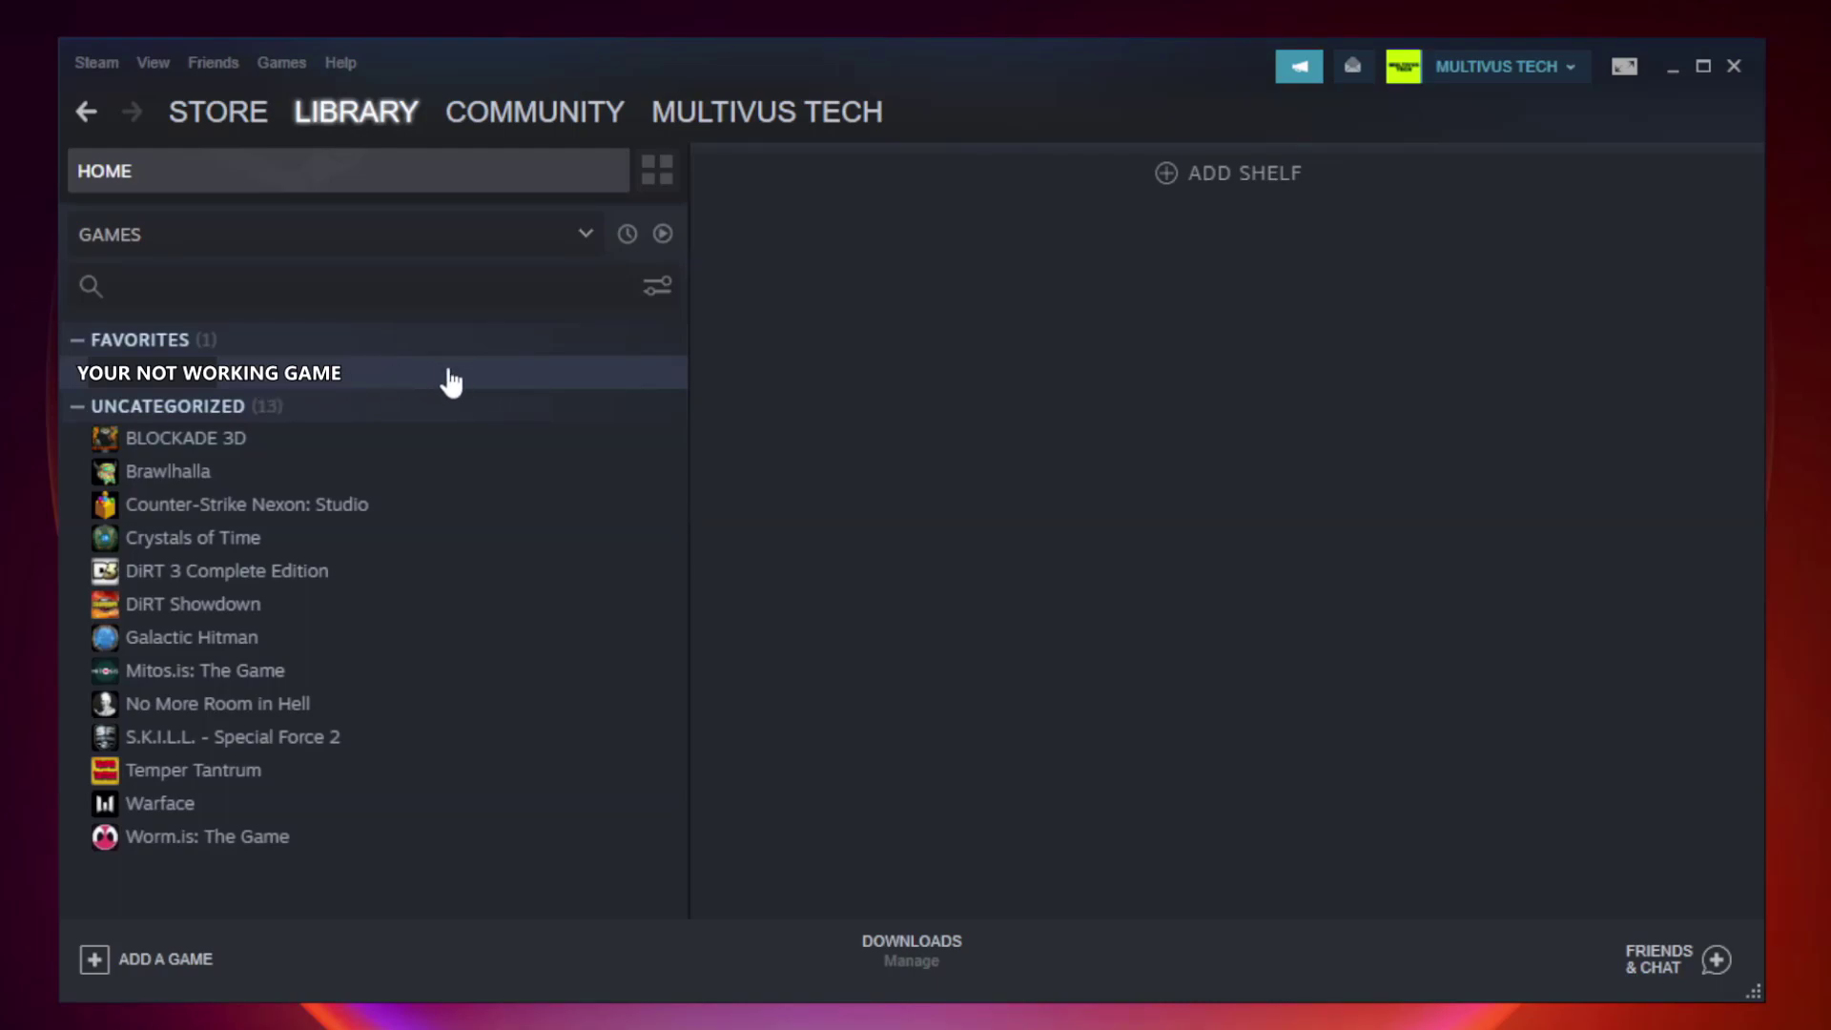
right_click(396, 381)
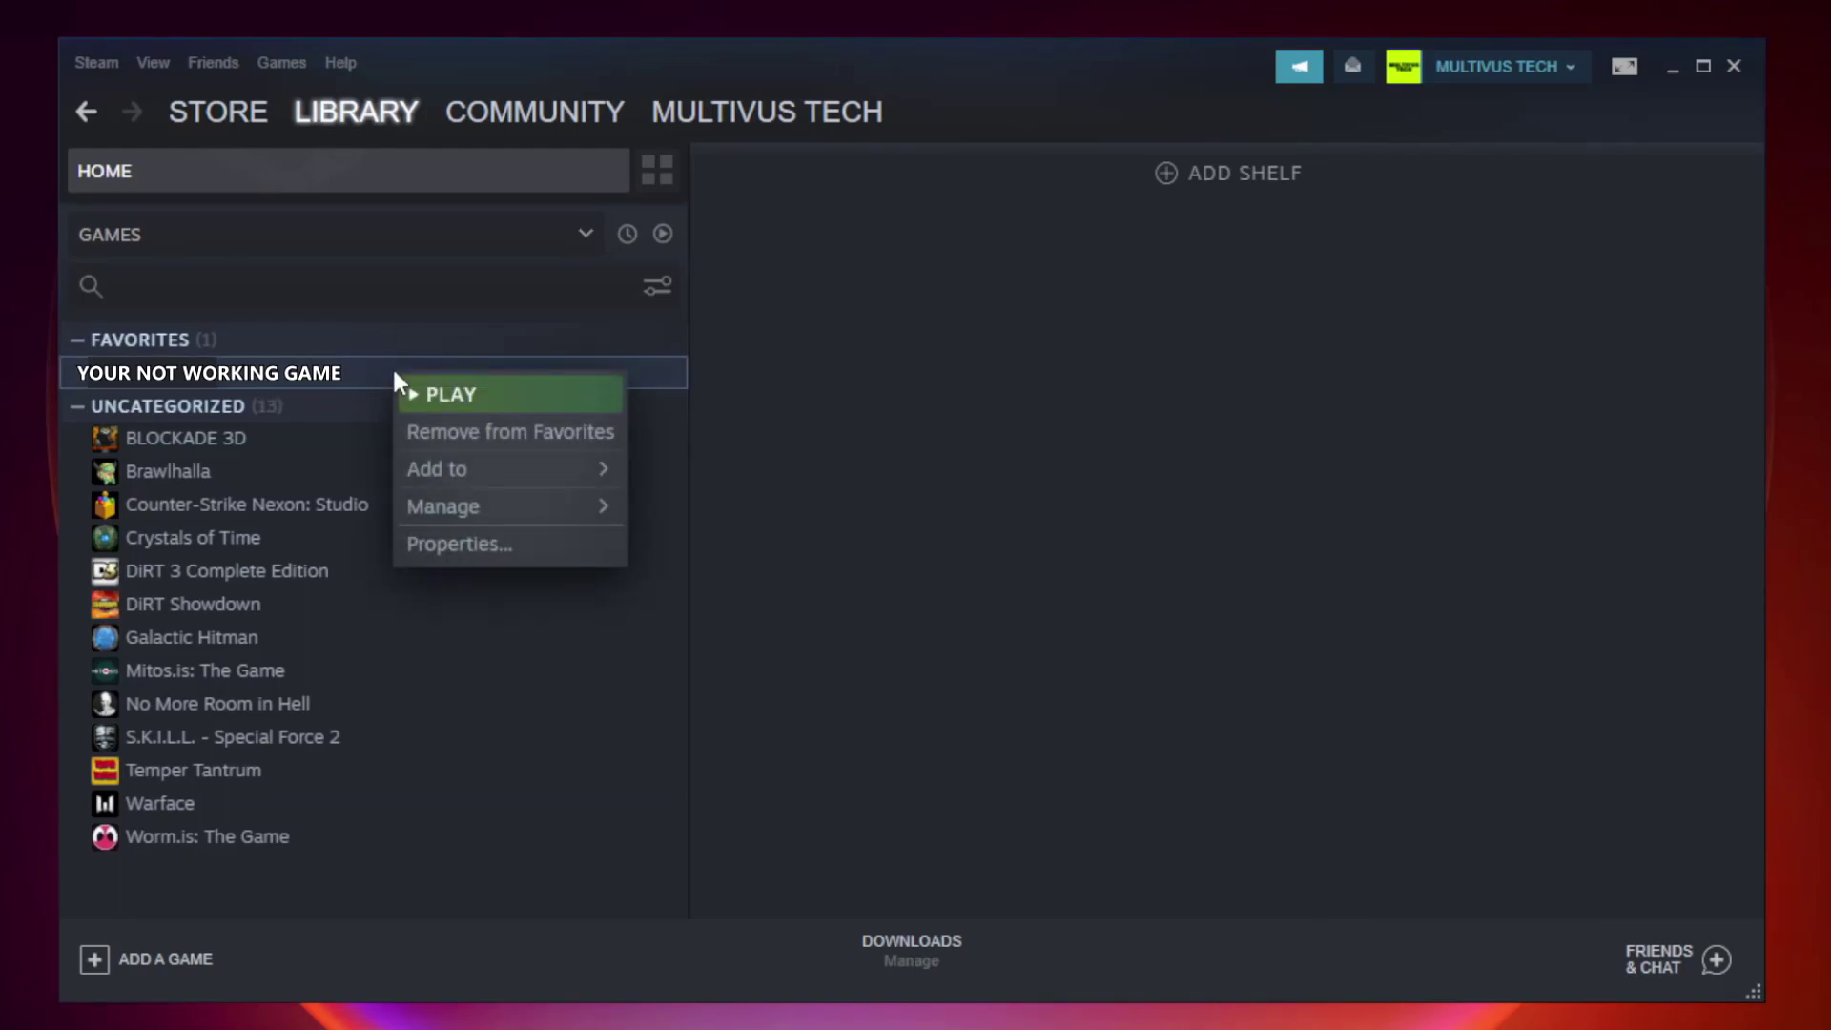
- In the game's Properties Local Files, verify integrity so all 9192 files validate
click(502, 546)
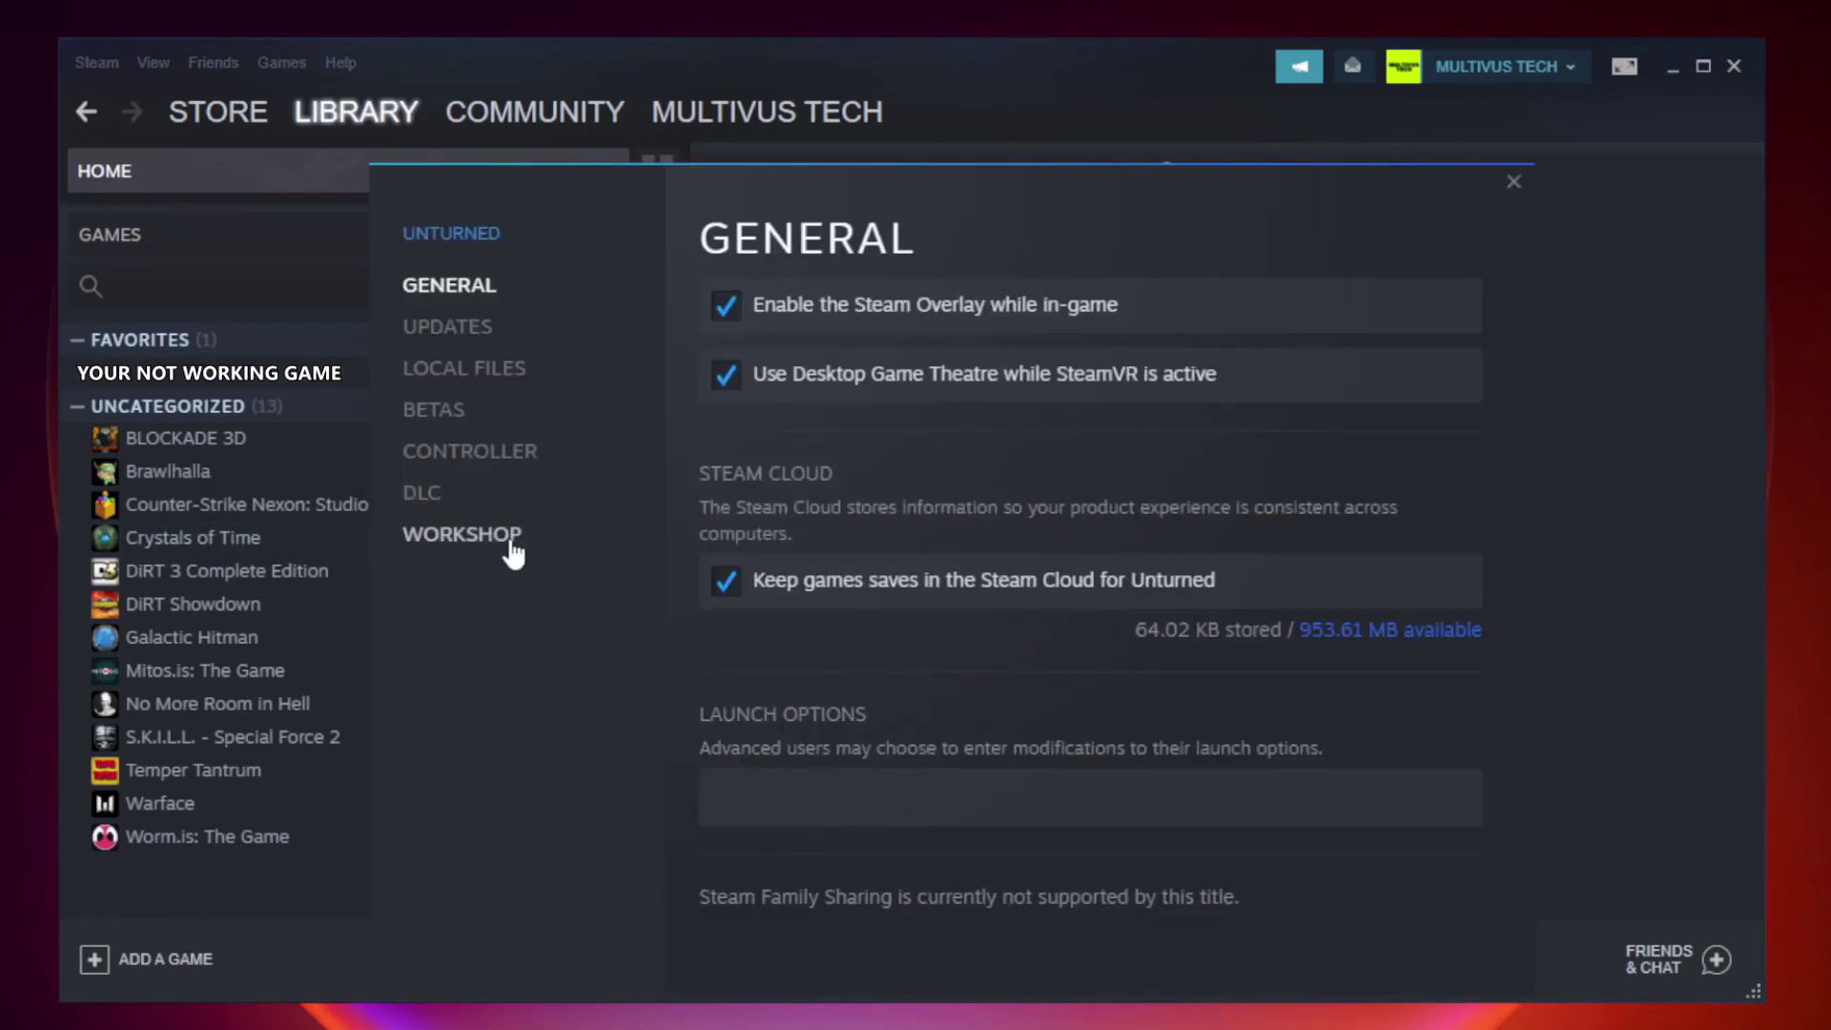
click(485, 375)
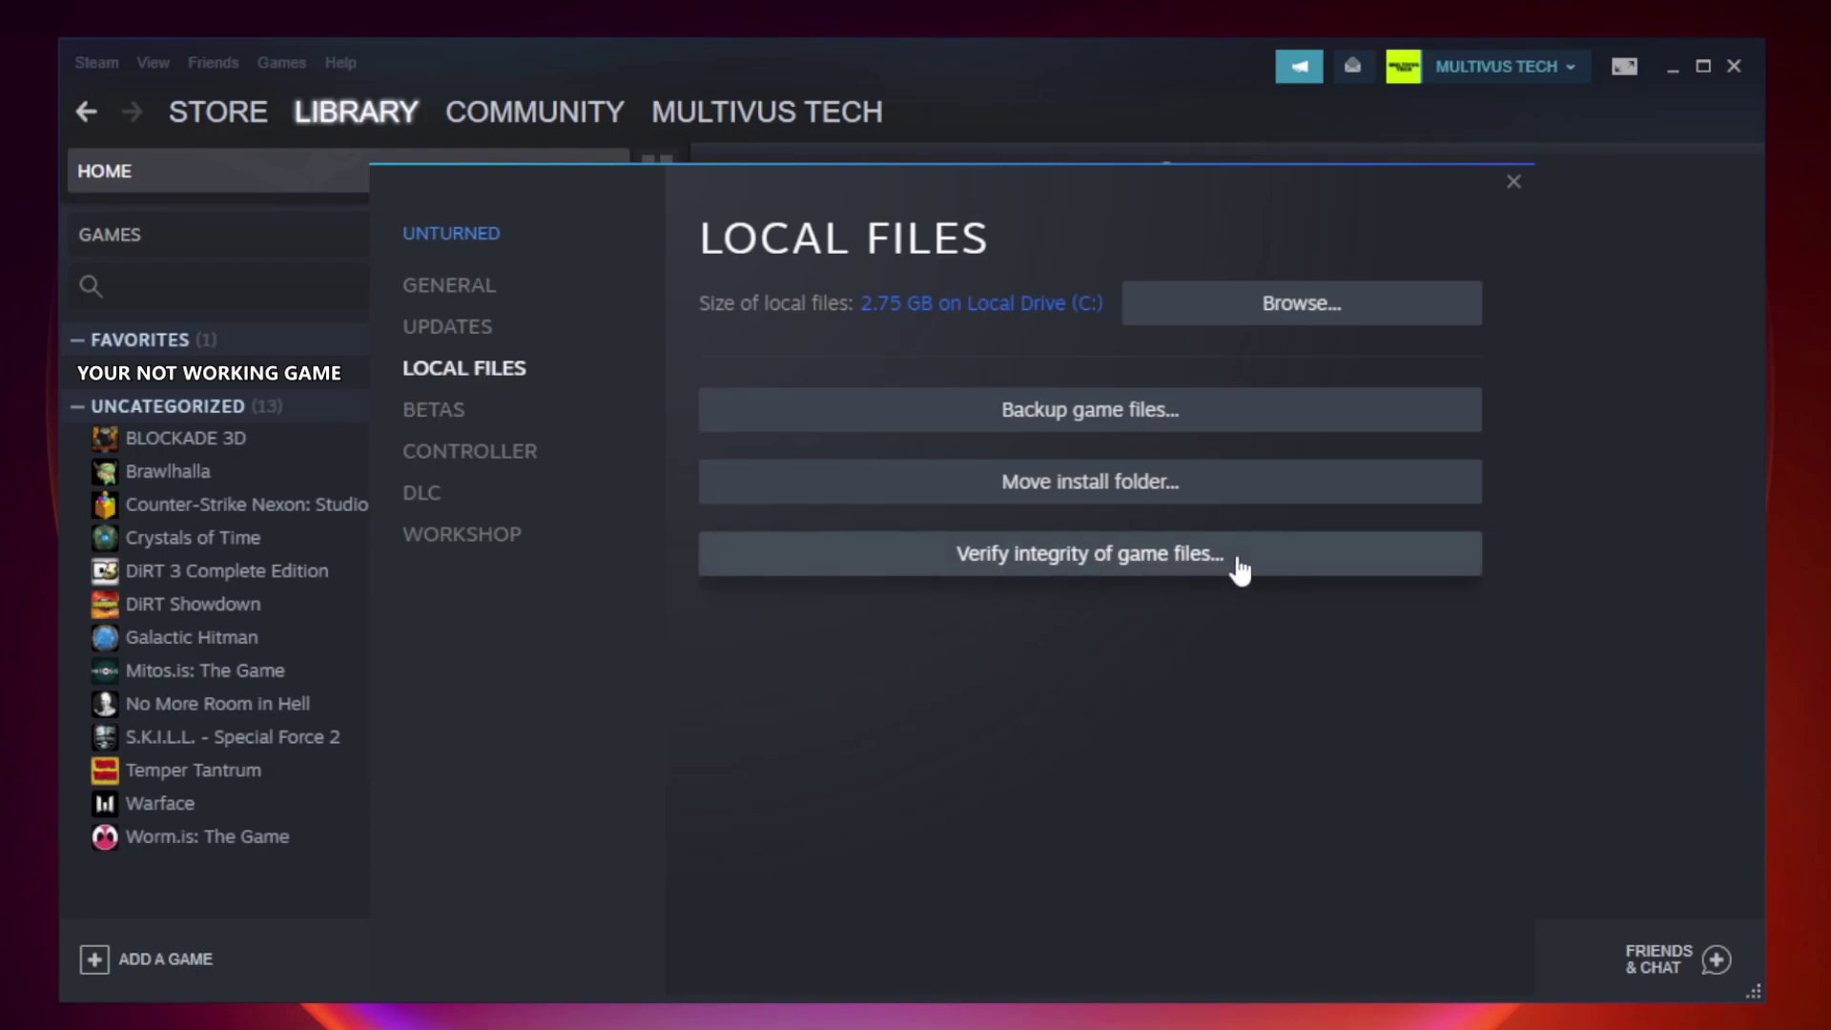
click(1107, 570)
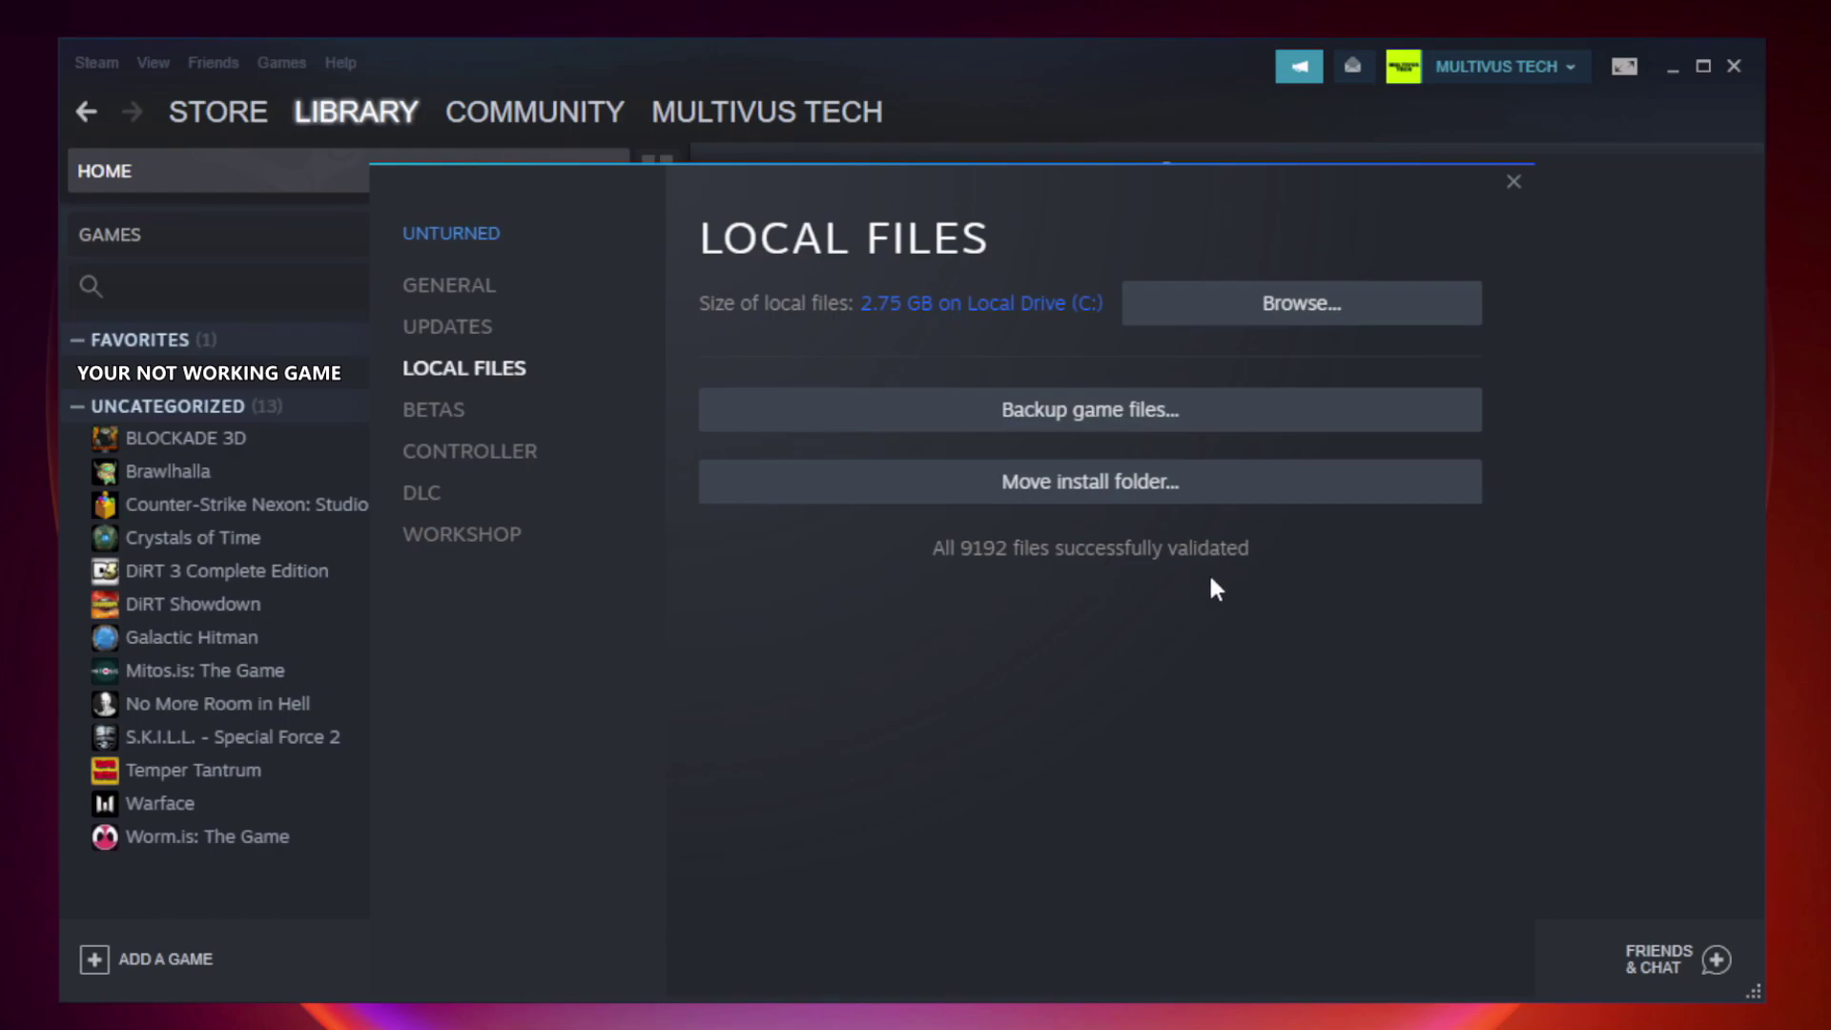
- Browse to the install folder and bring up actions for the YOUR NOT WORKING GAME shortcut
click(1310, 329)
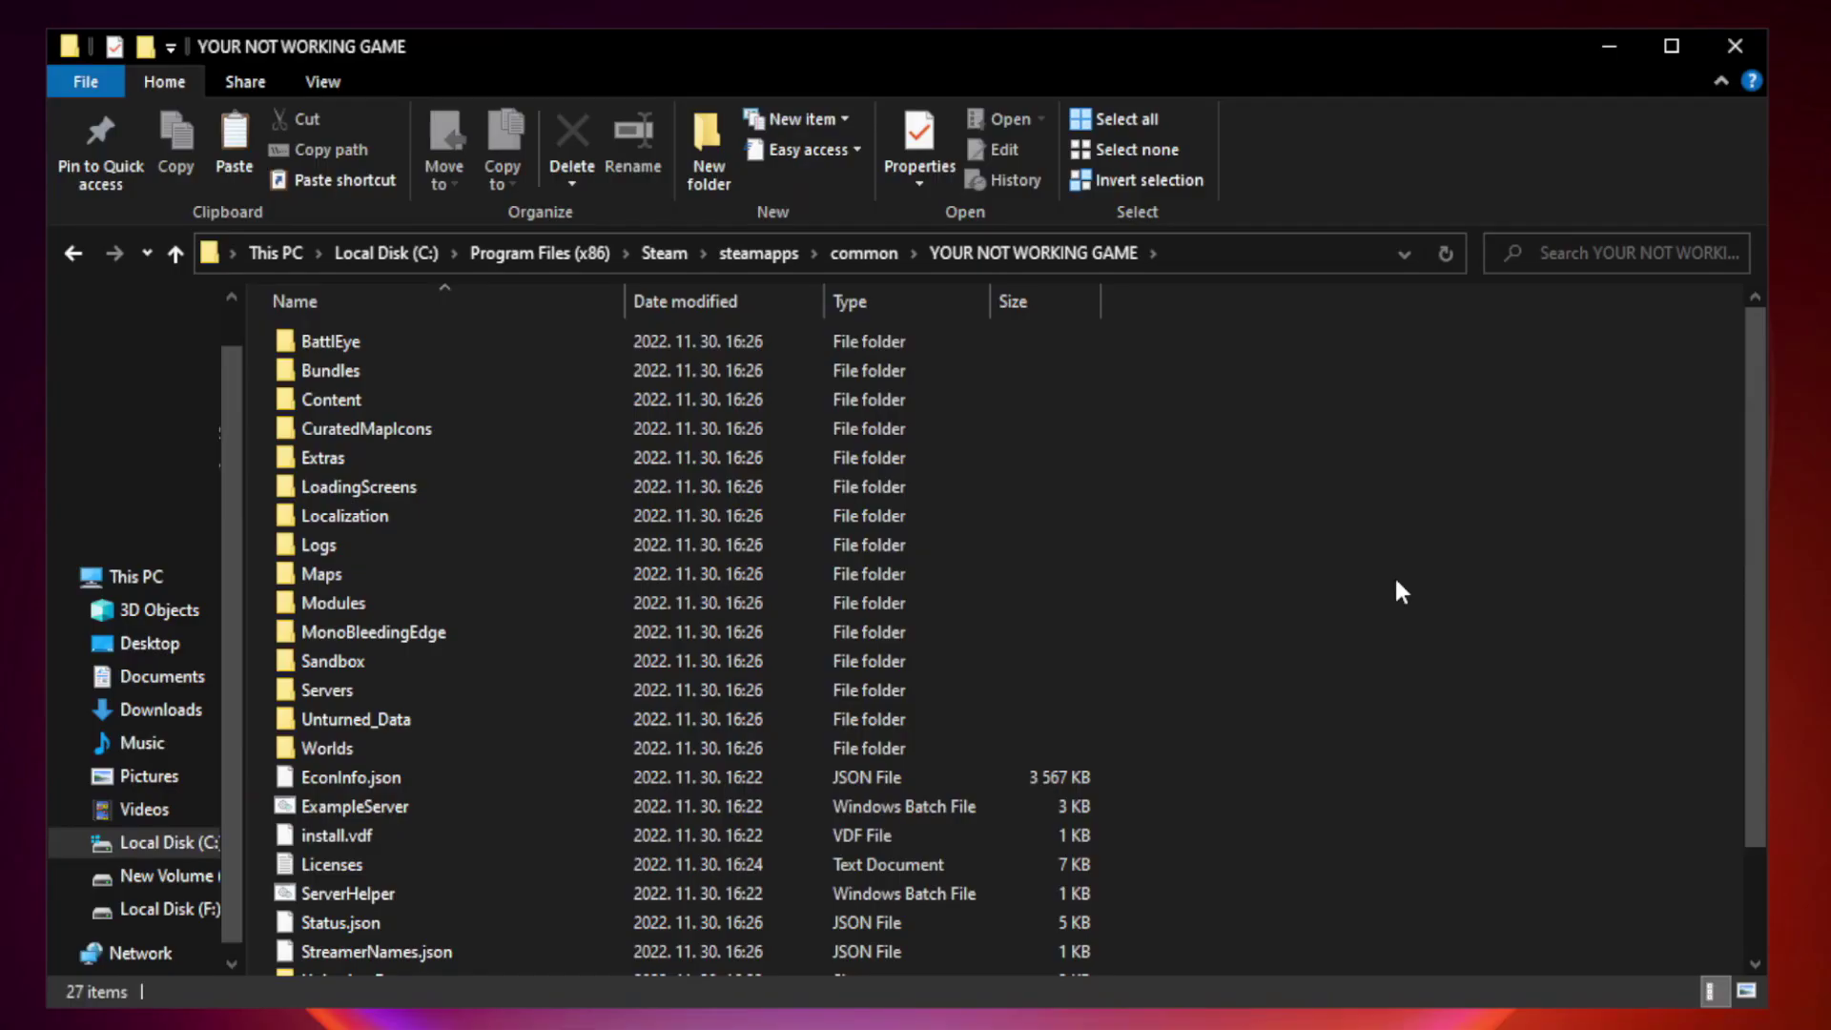
drag(1757, 500, 1759, 656)
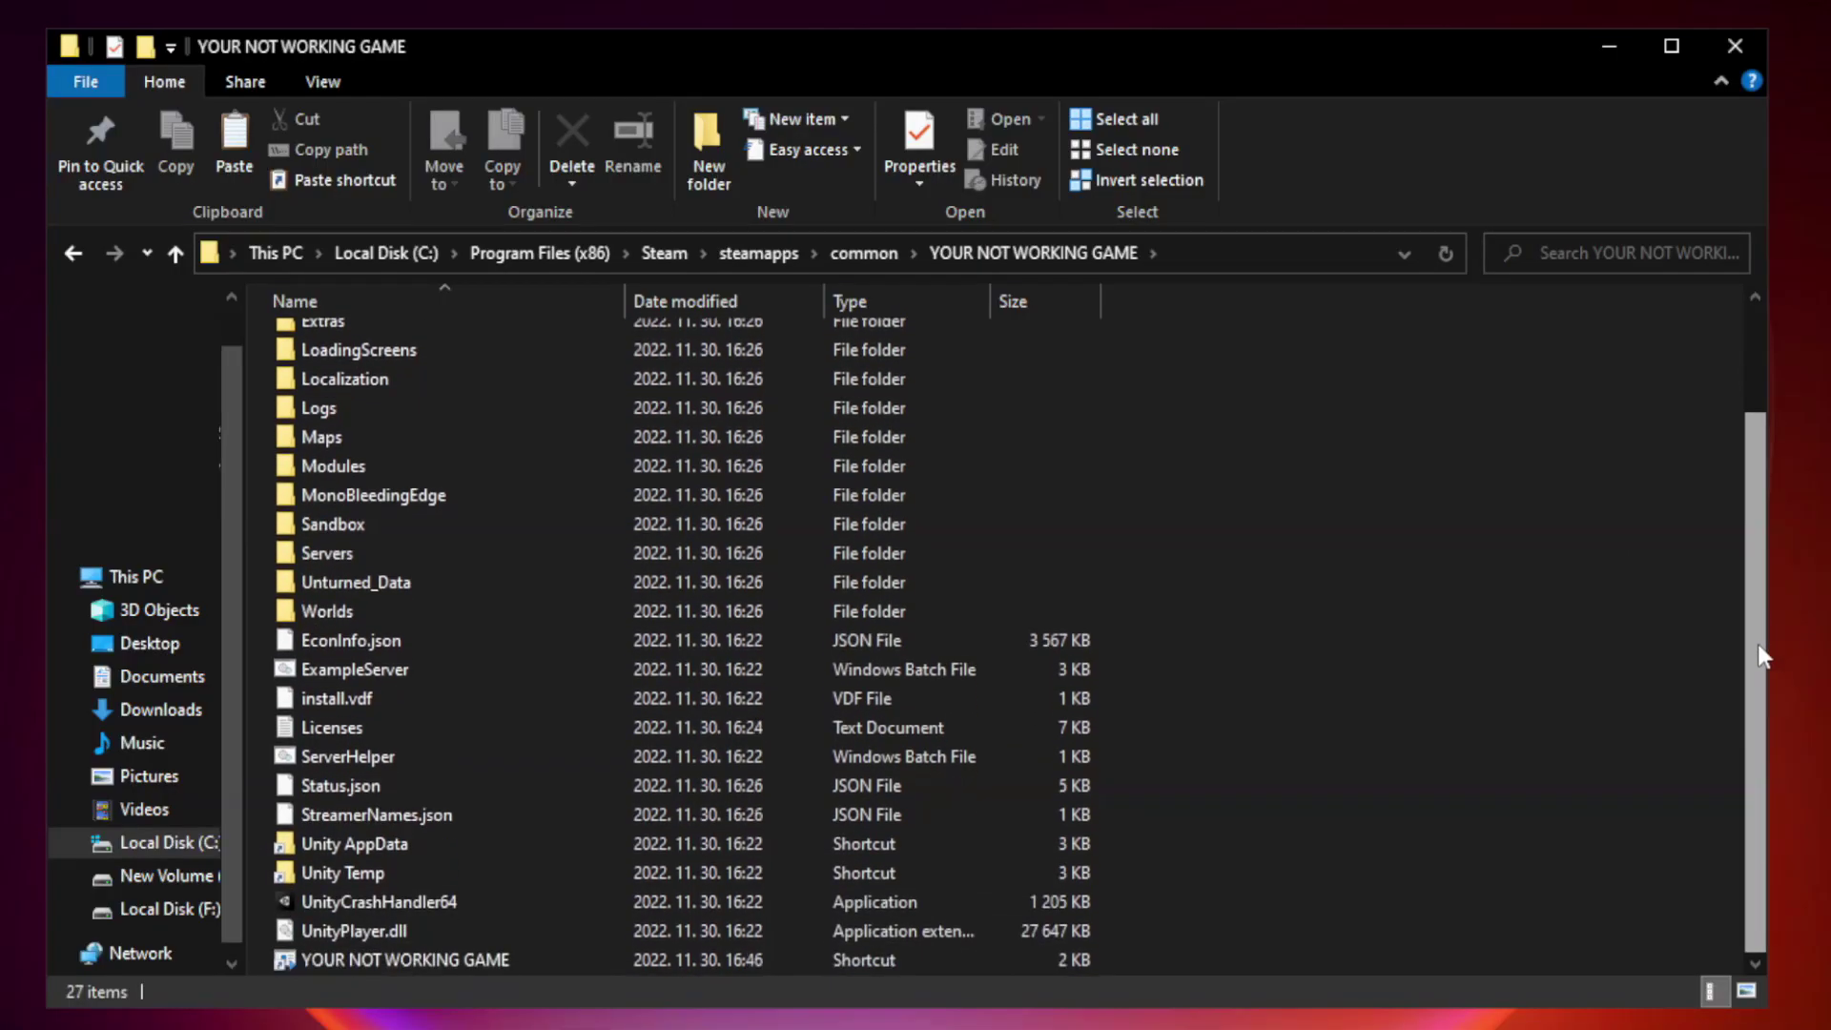
click(727, 960)
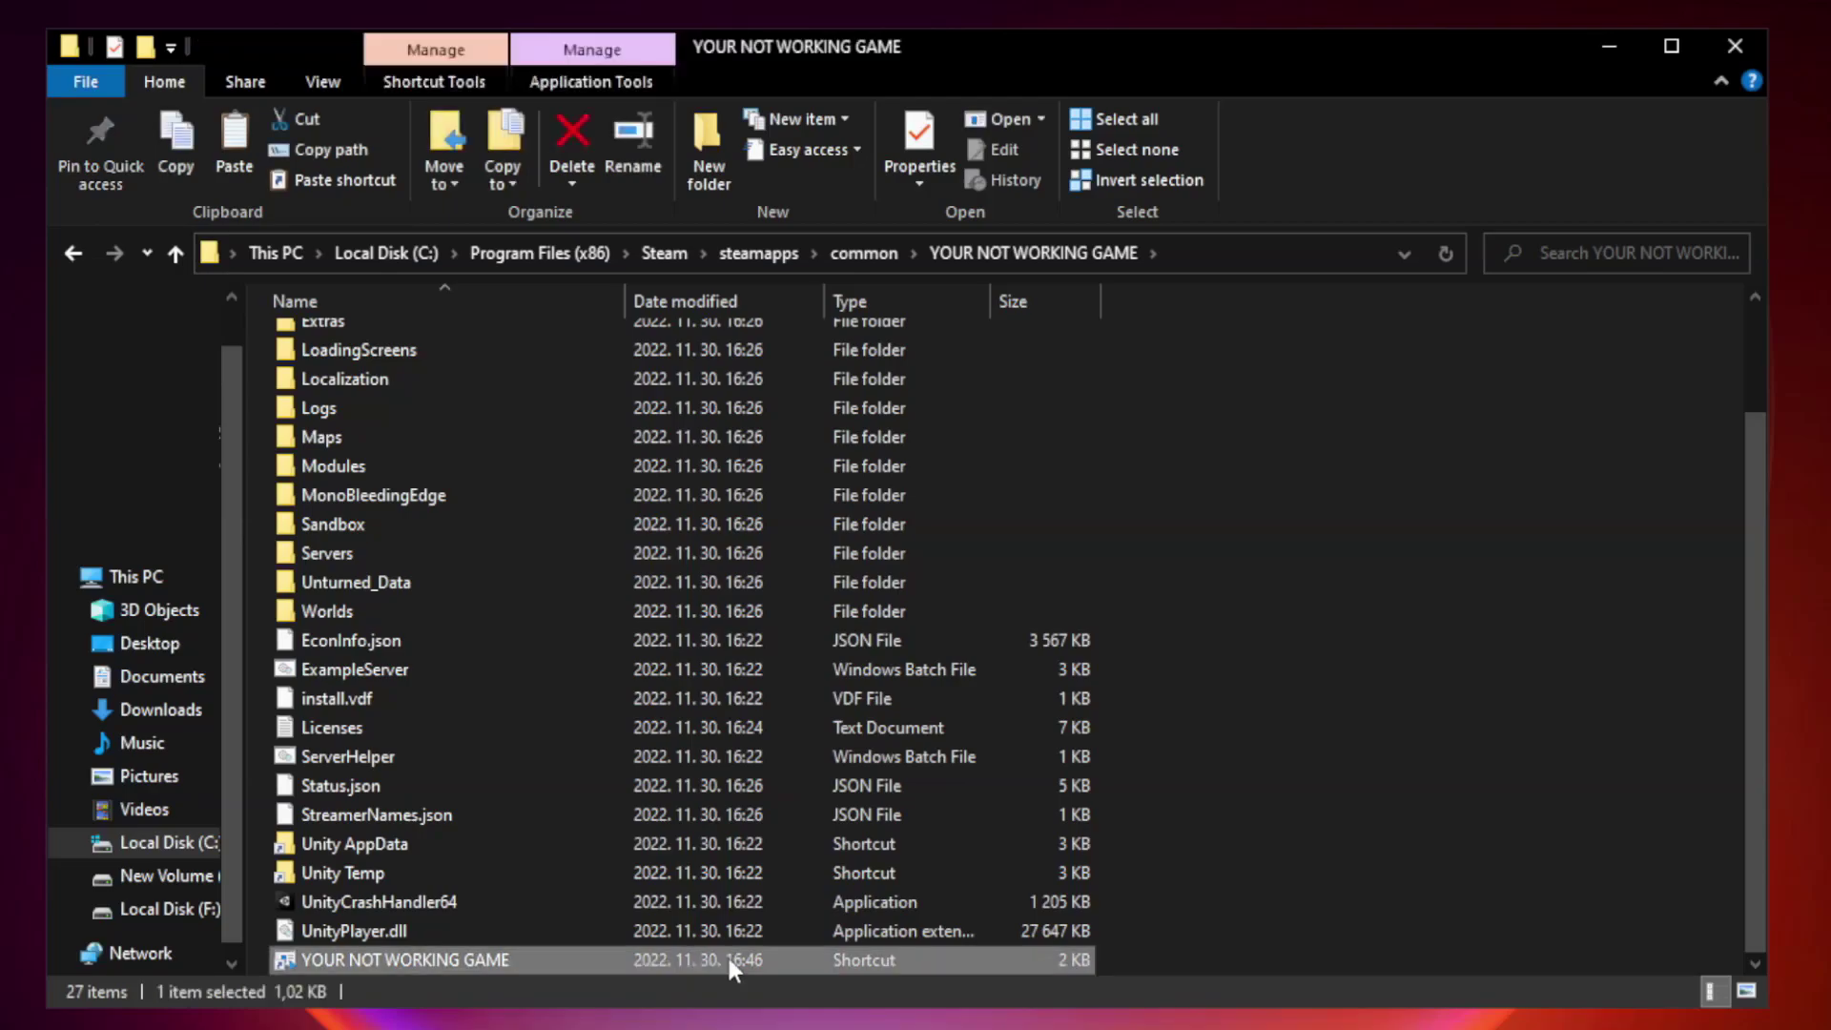
right_click(619, 953)
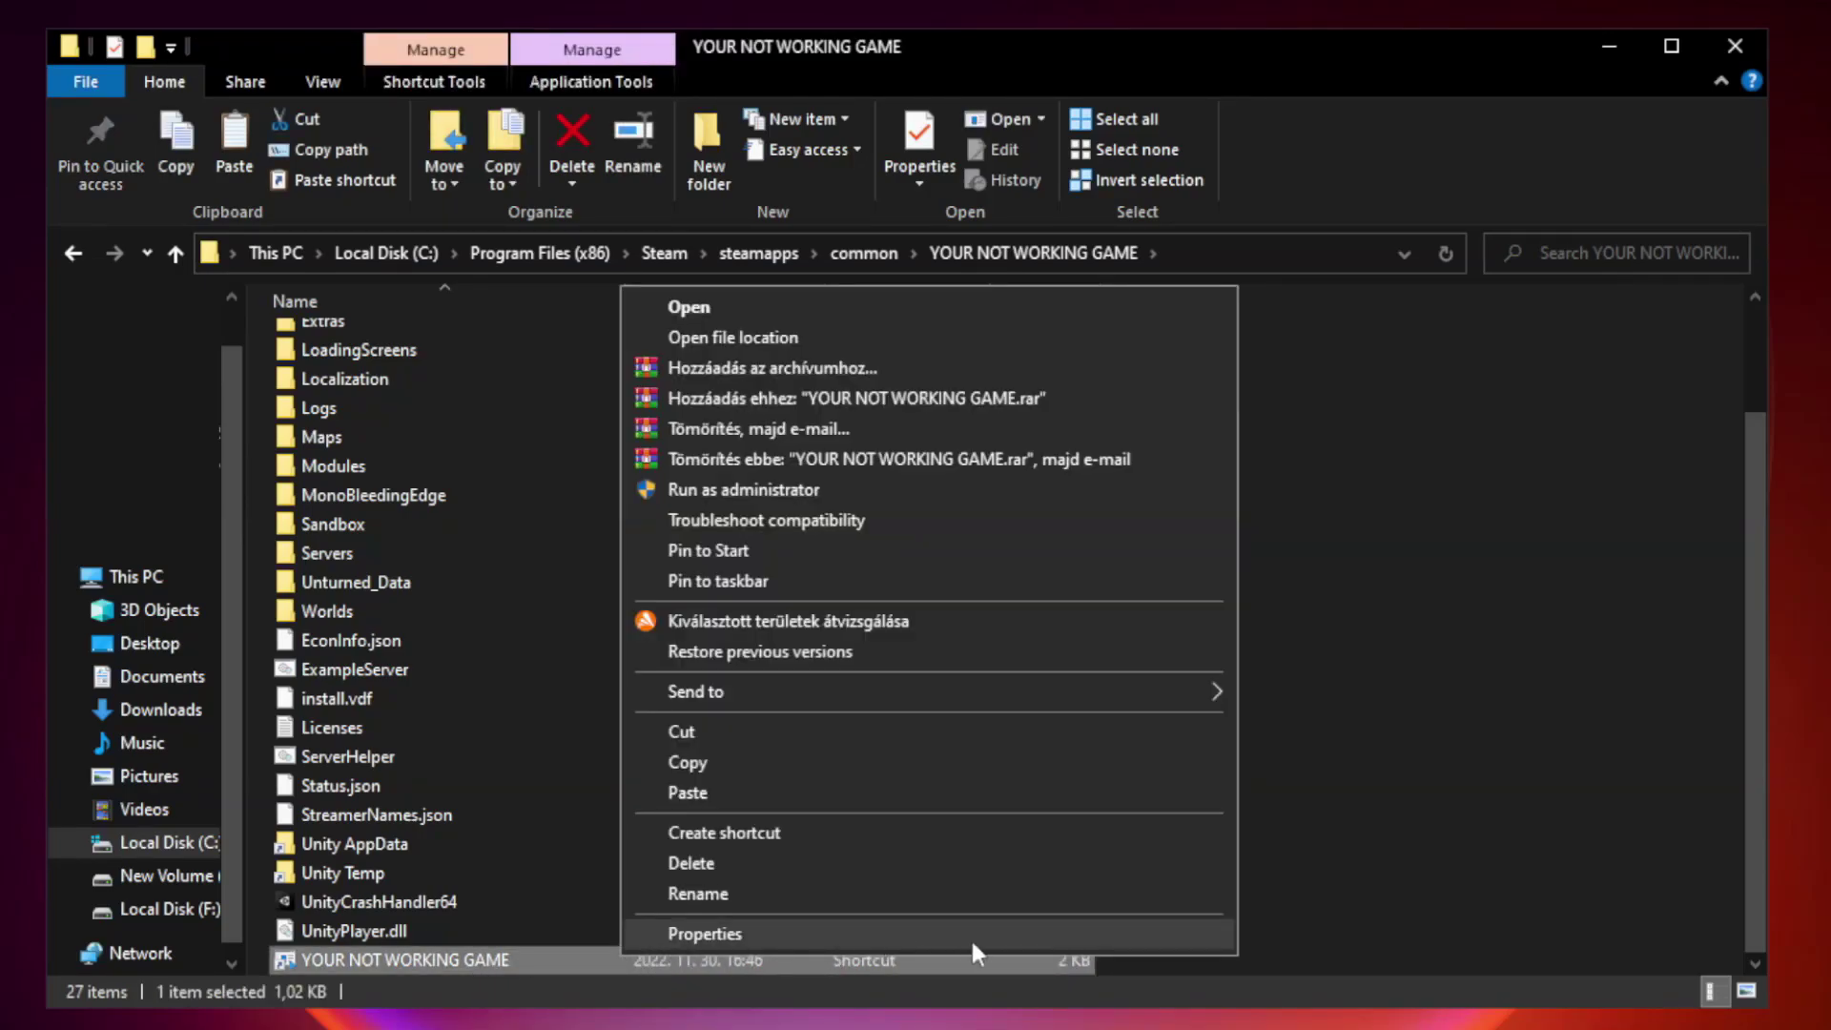
- In the shortcut's Compatibility settings, enable compatibility mode for Windows 8
click(923, 943)
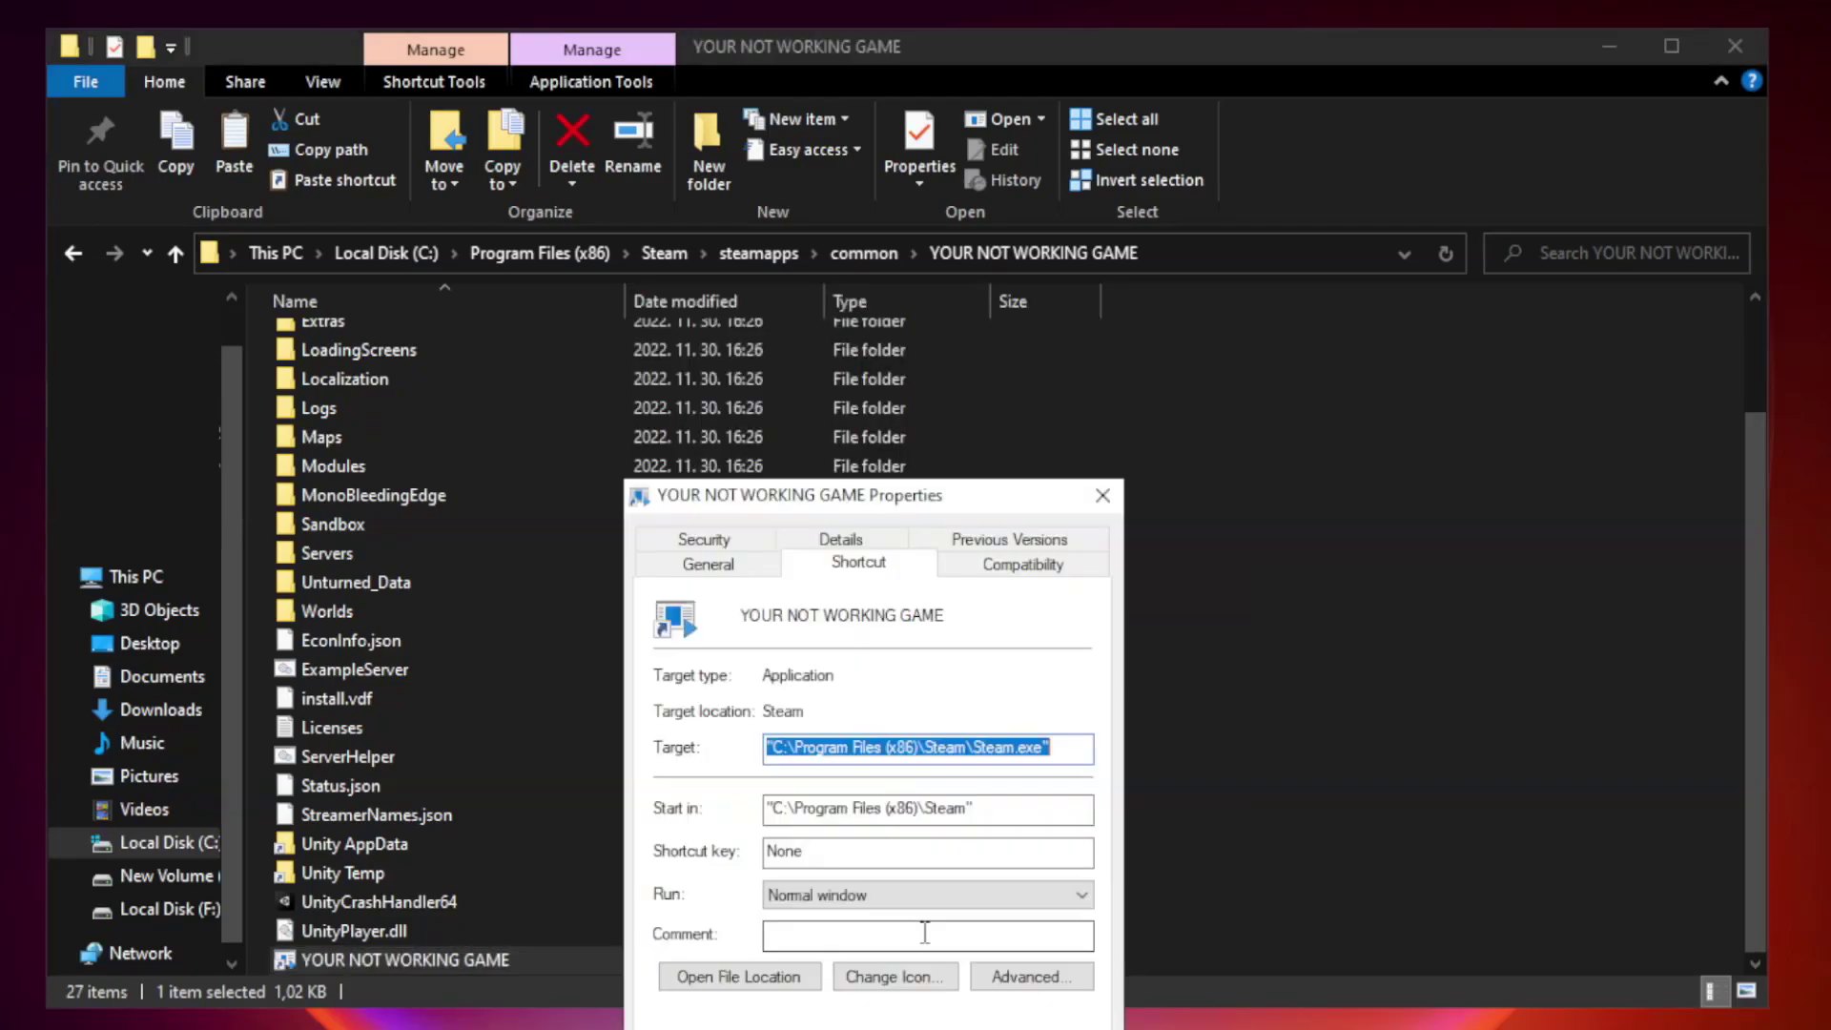
drag(910, 507, 910, 213)
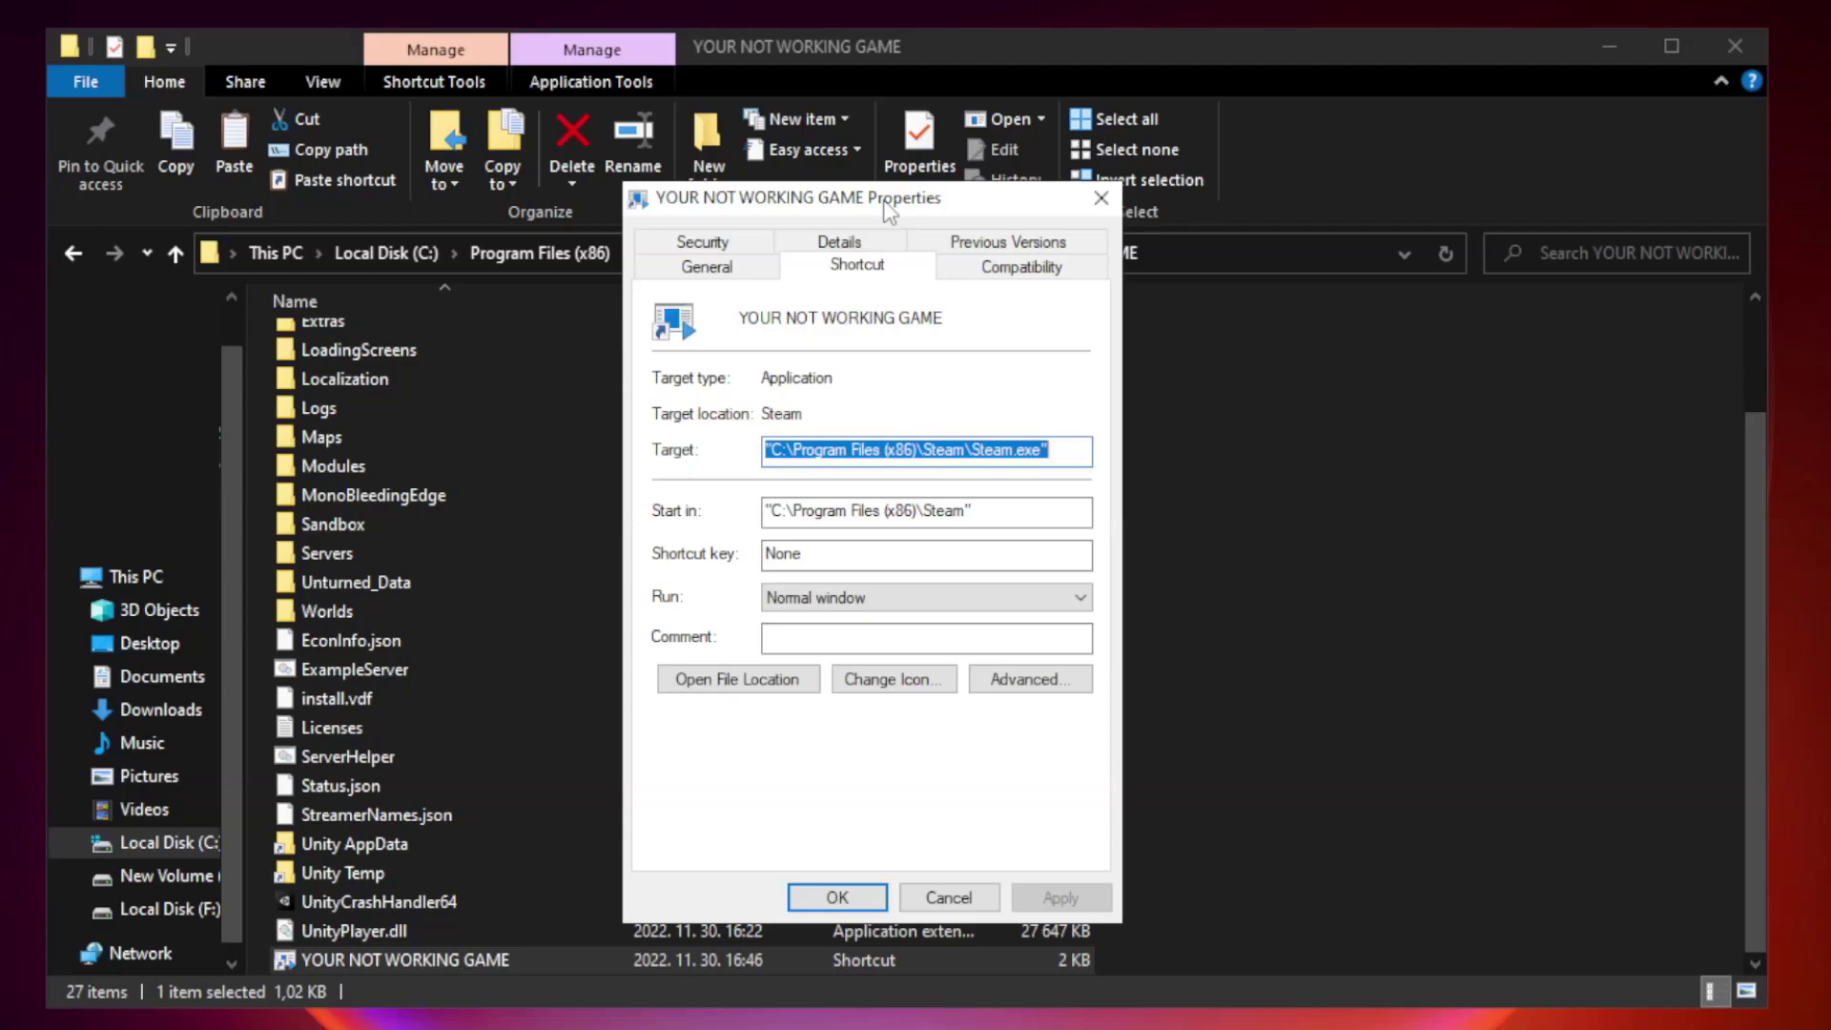
click(1015, 272)
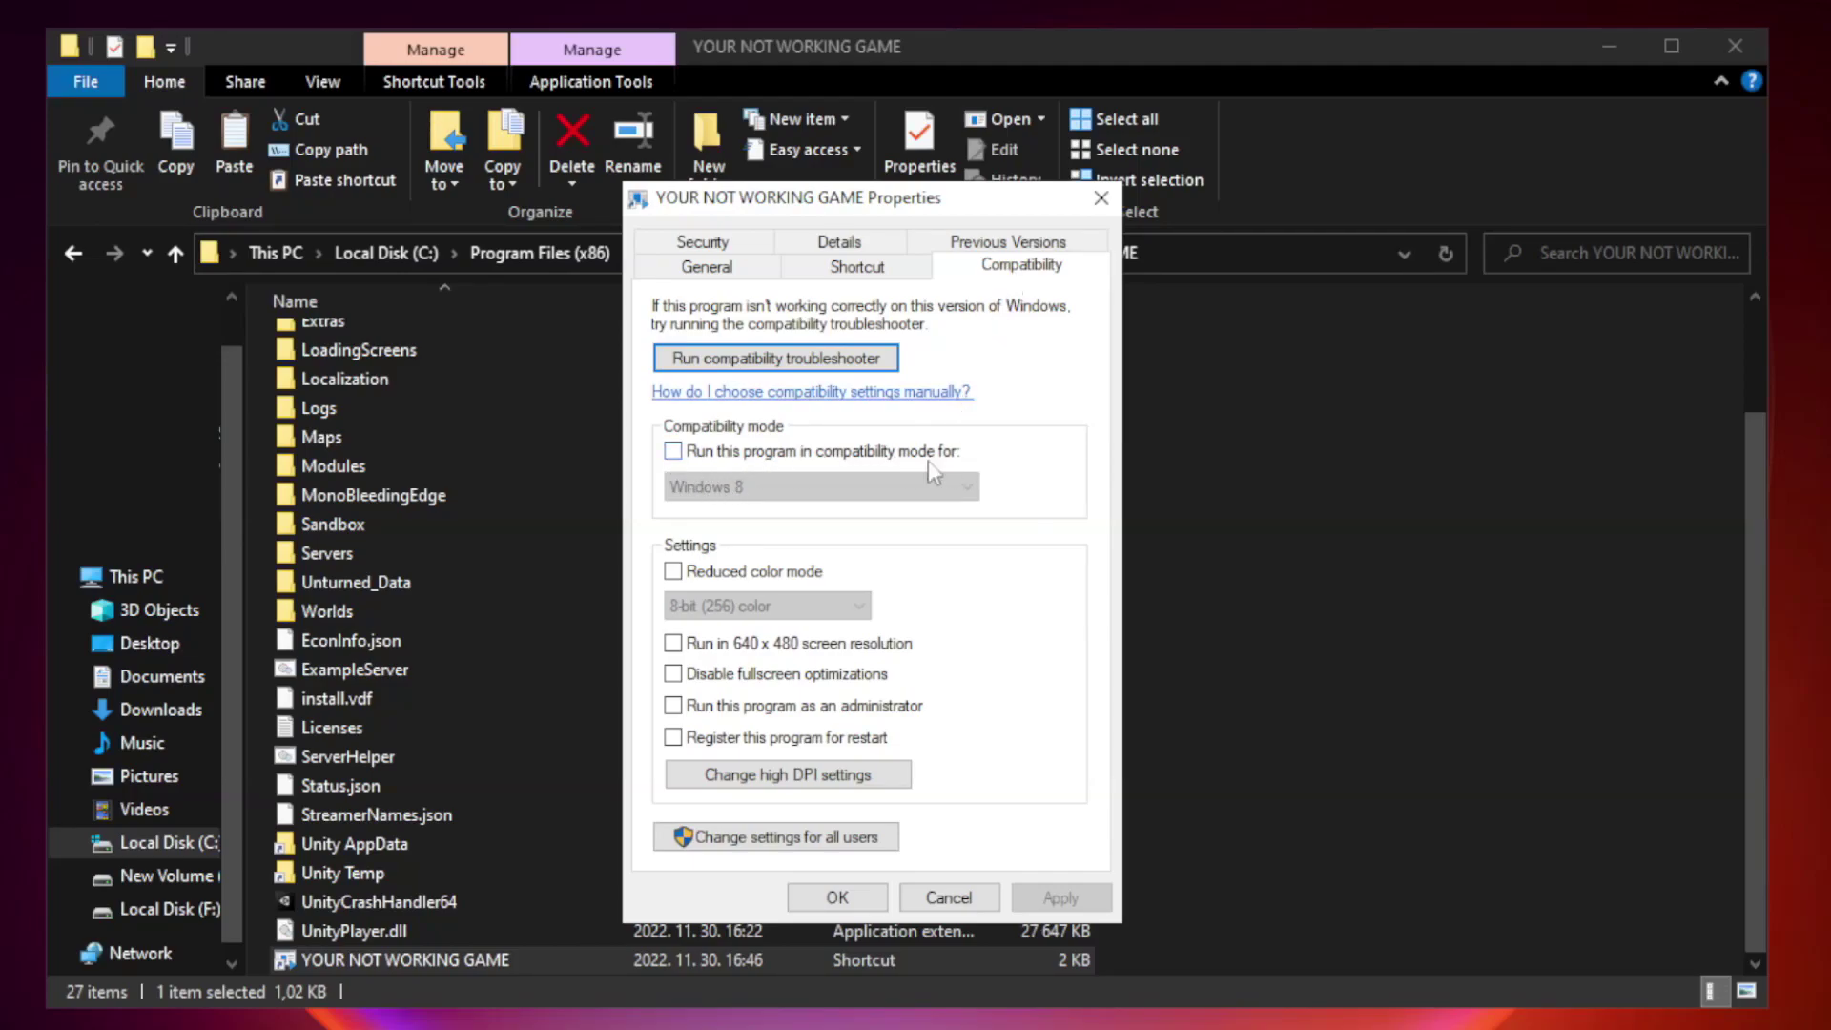
click(728, 452)
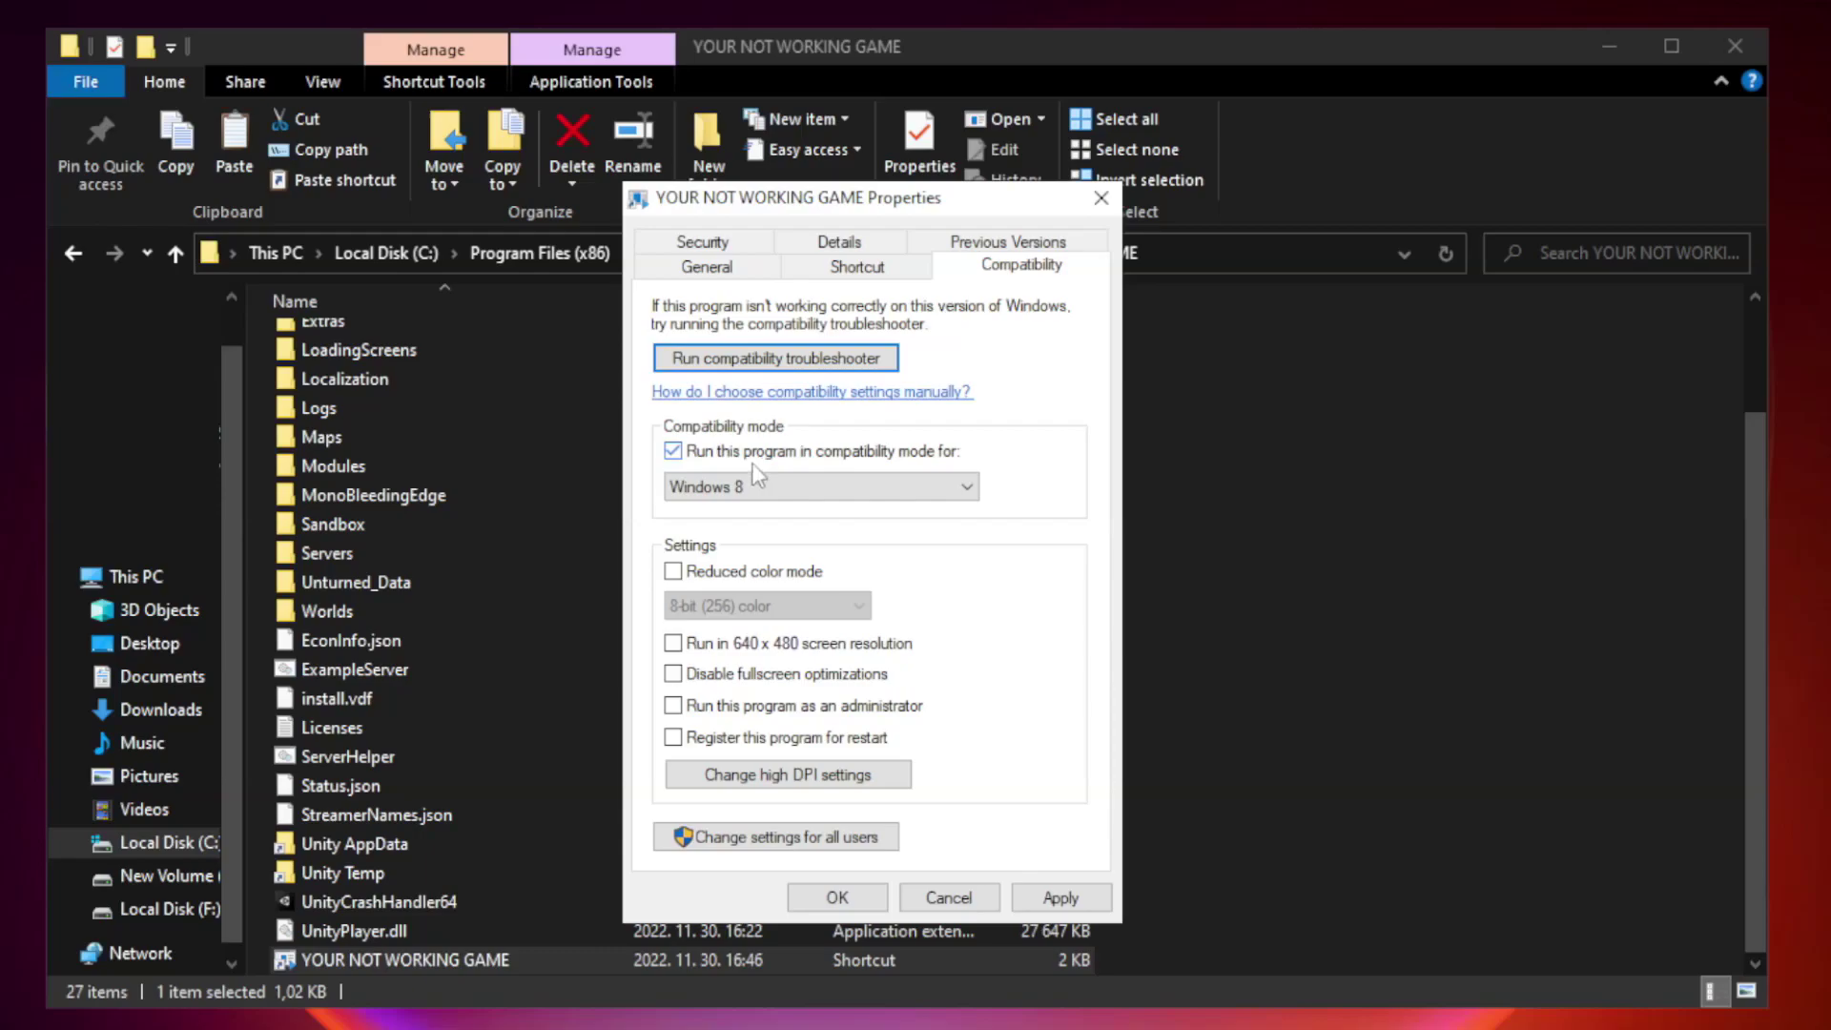
click(815, 489)
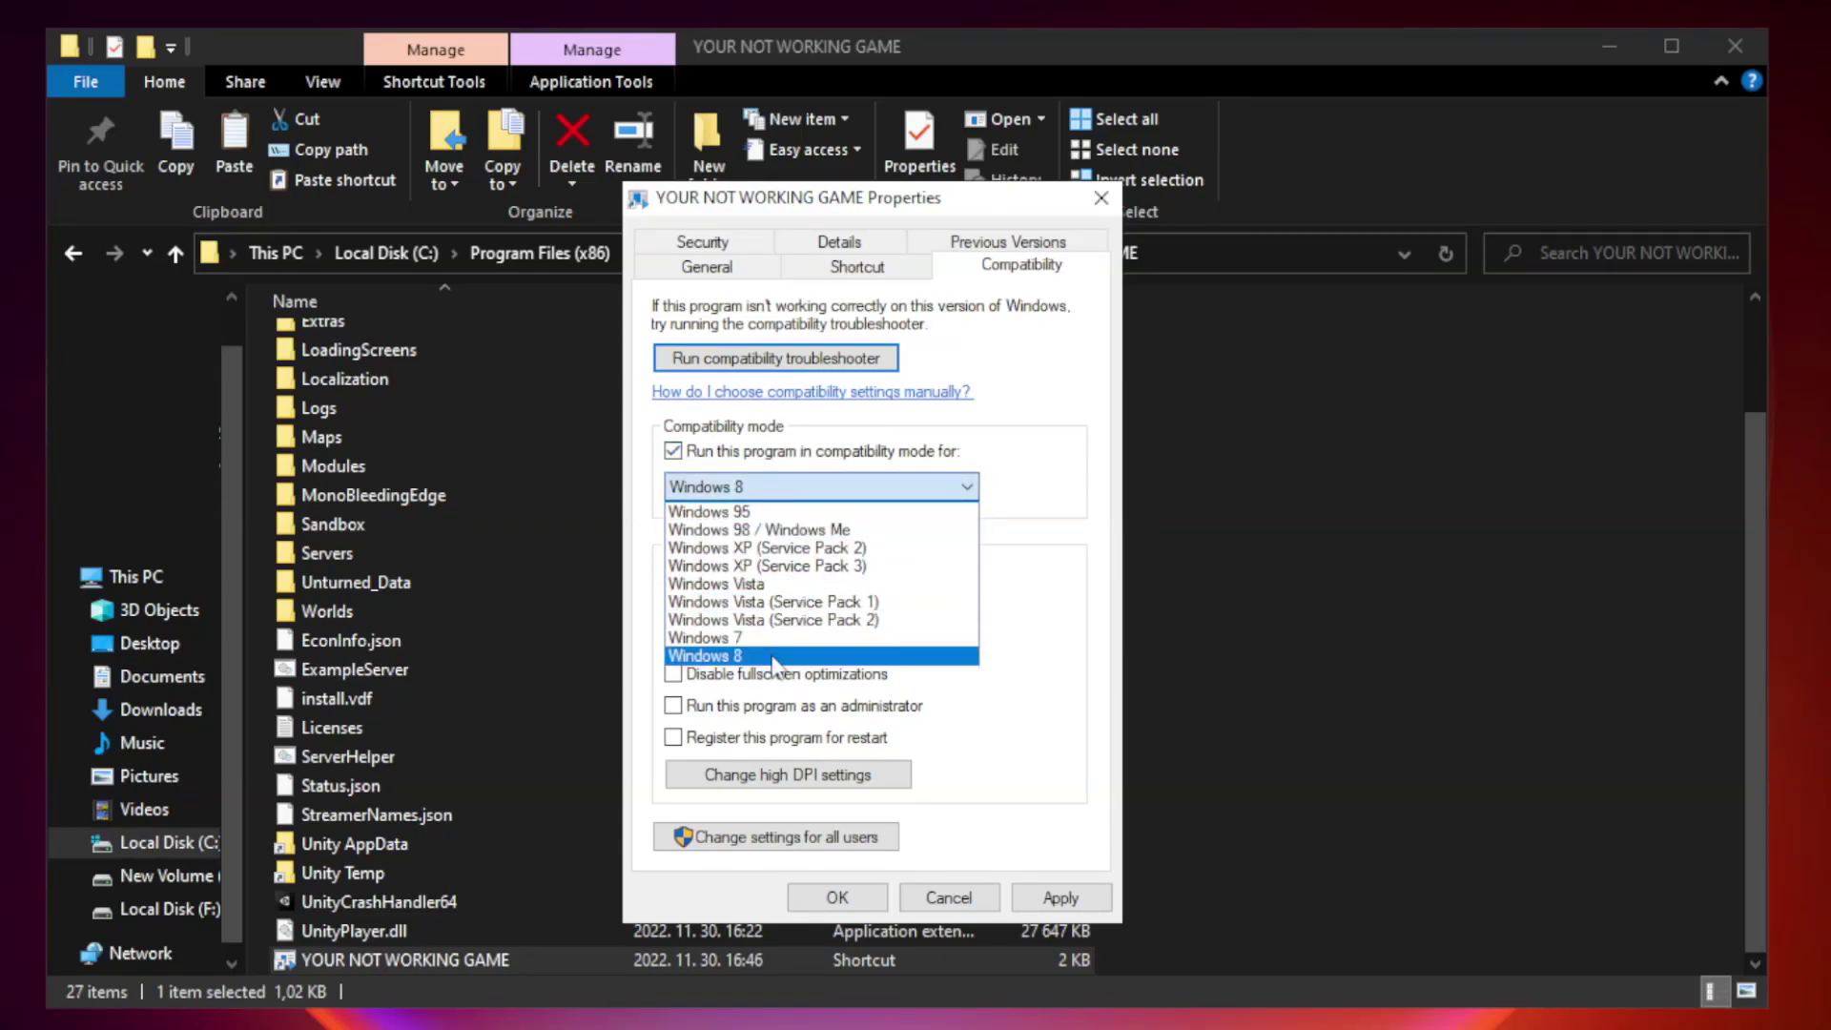
click(774, 659)
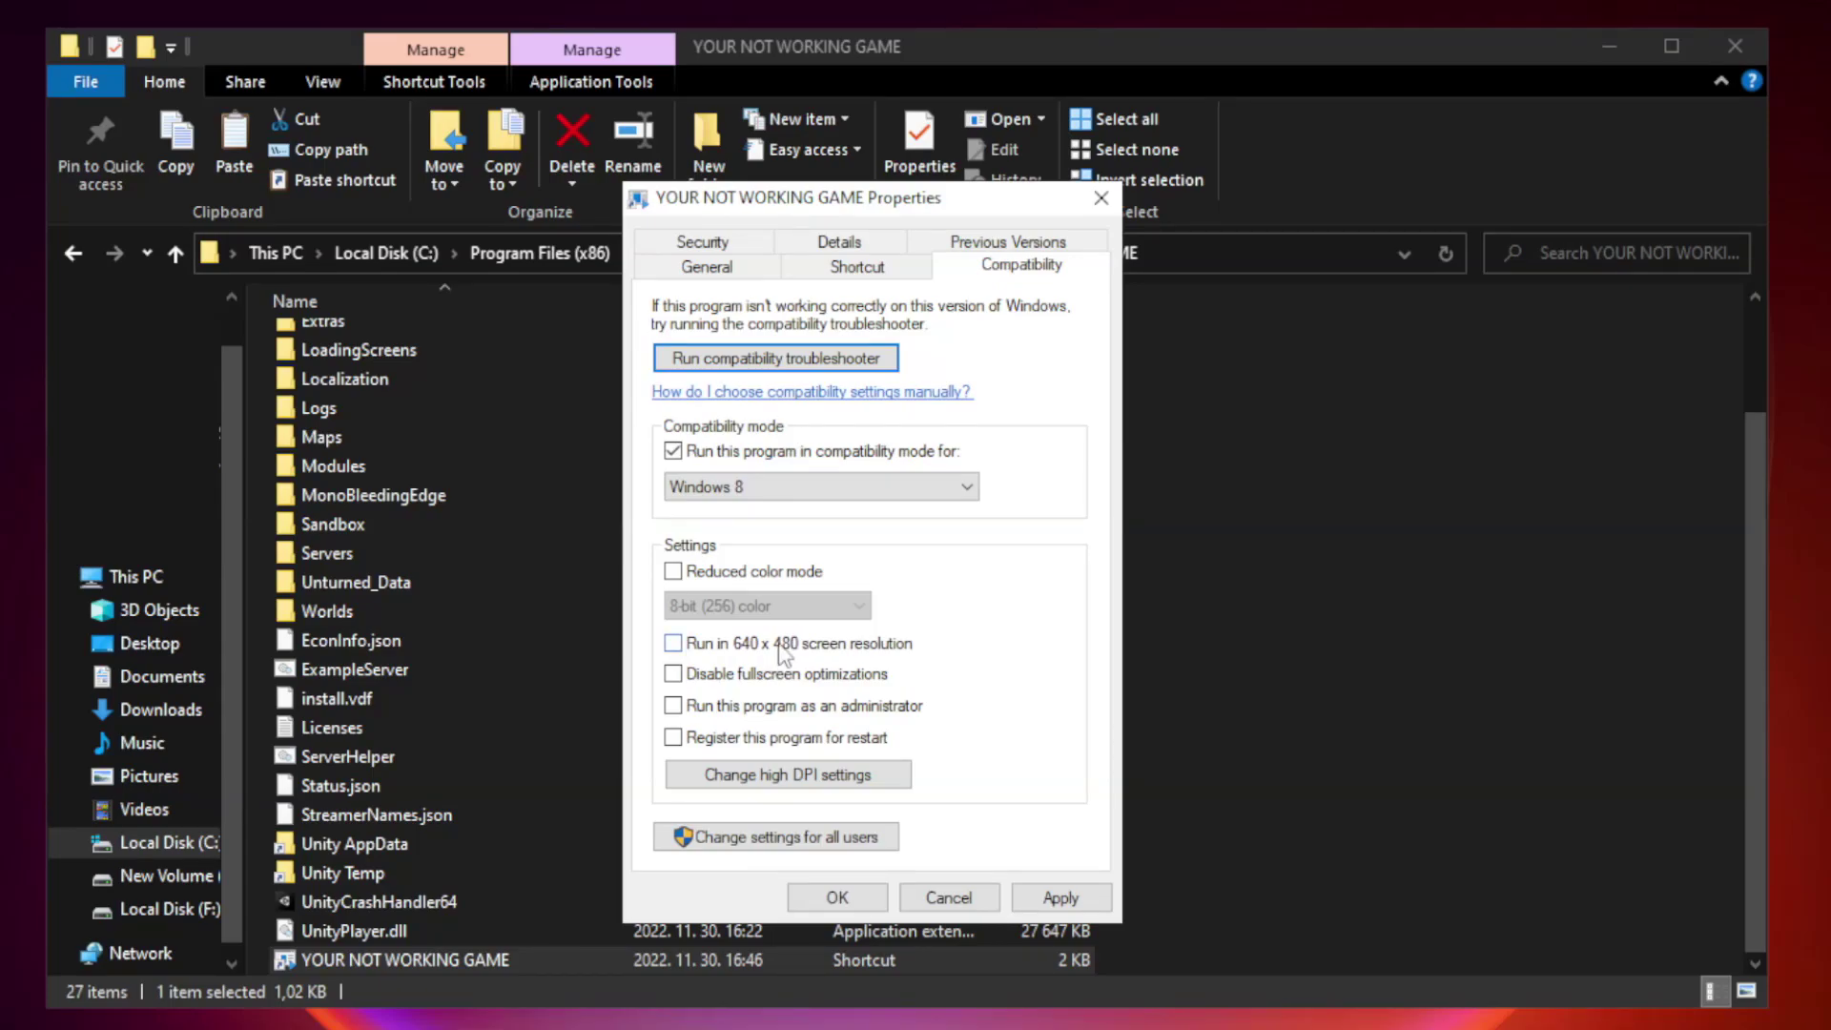
- Disable fullscreen optimizations, enable Run as administrator, and apply with OK
click(721, 688)
click(724, 720)
click(1077, 904)
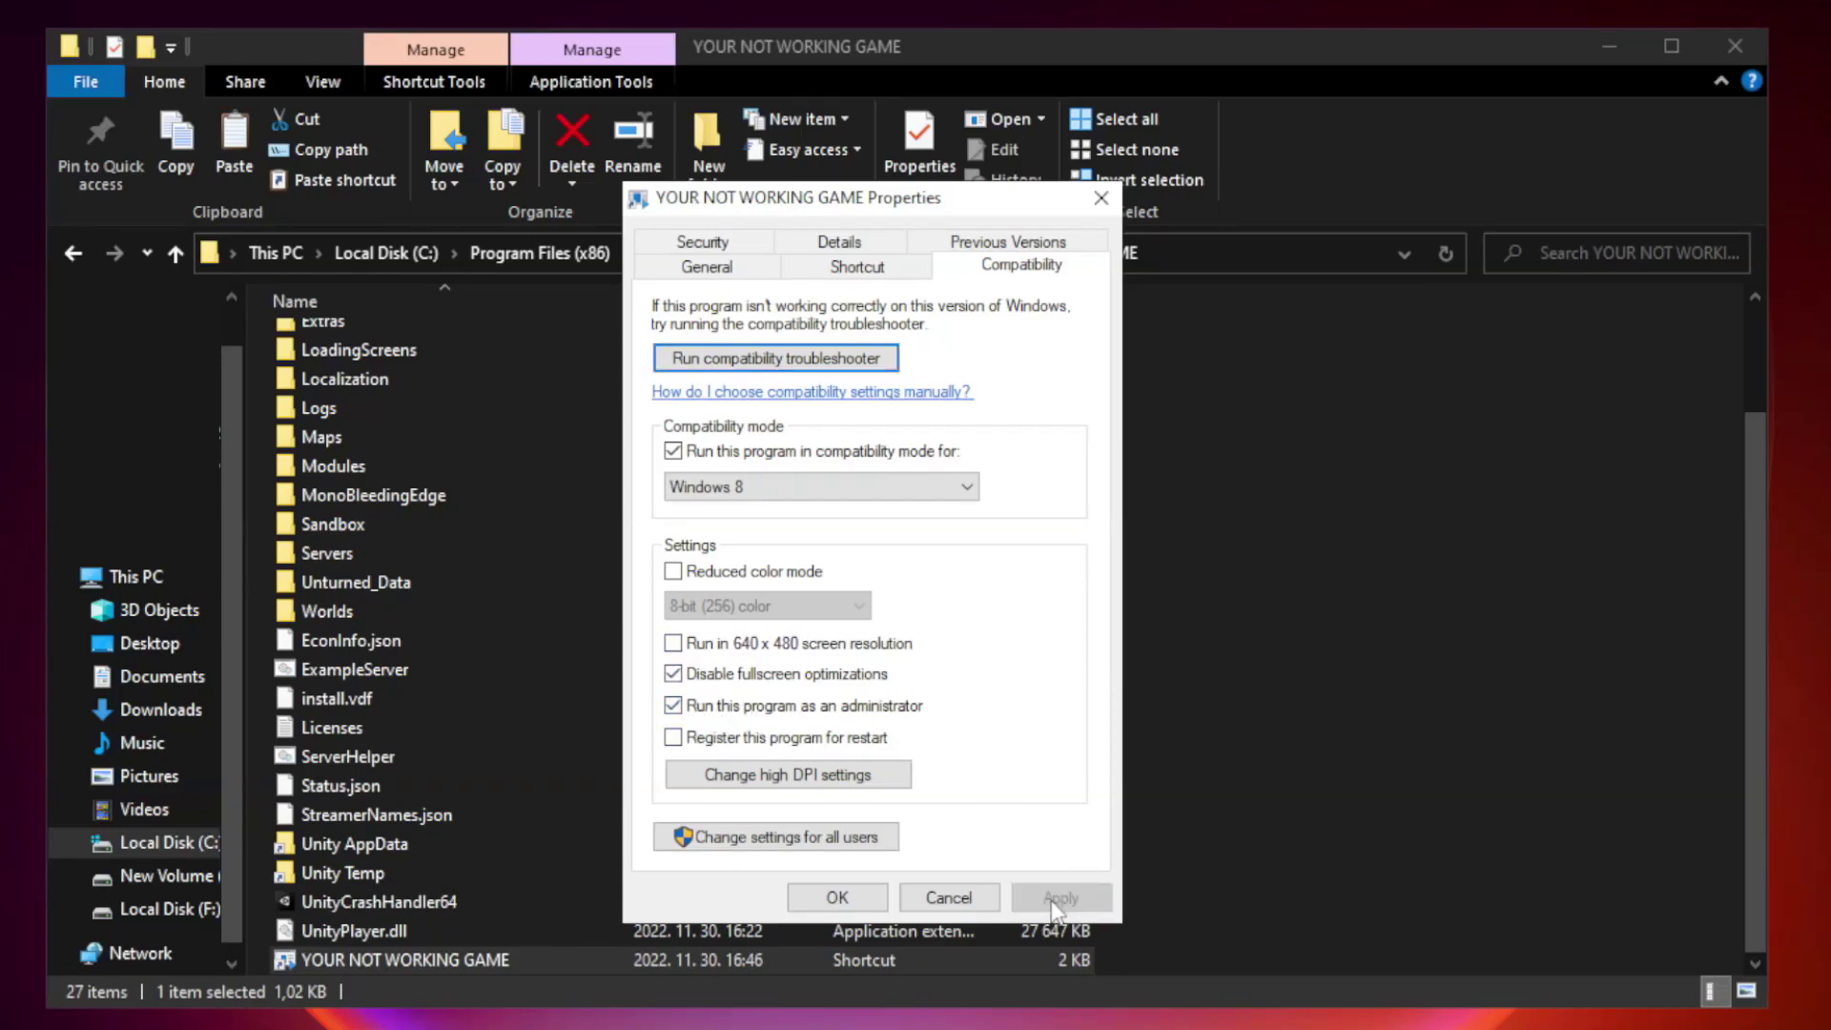
click(838, 900)
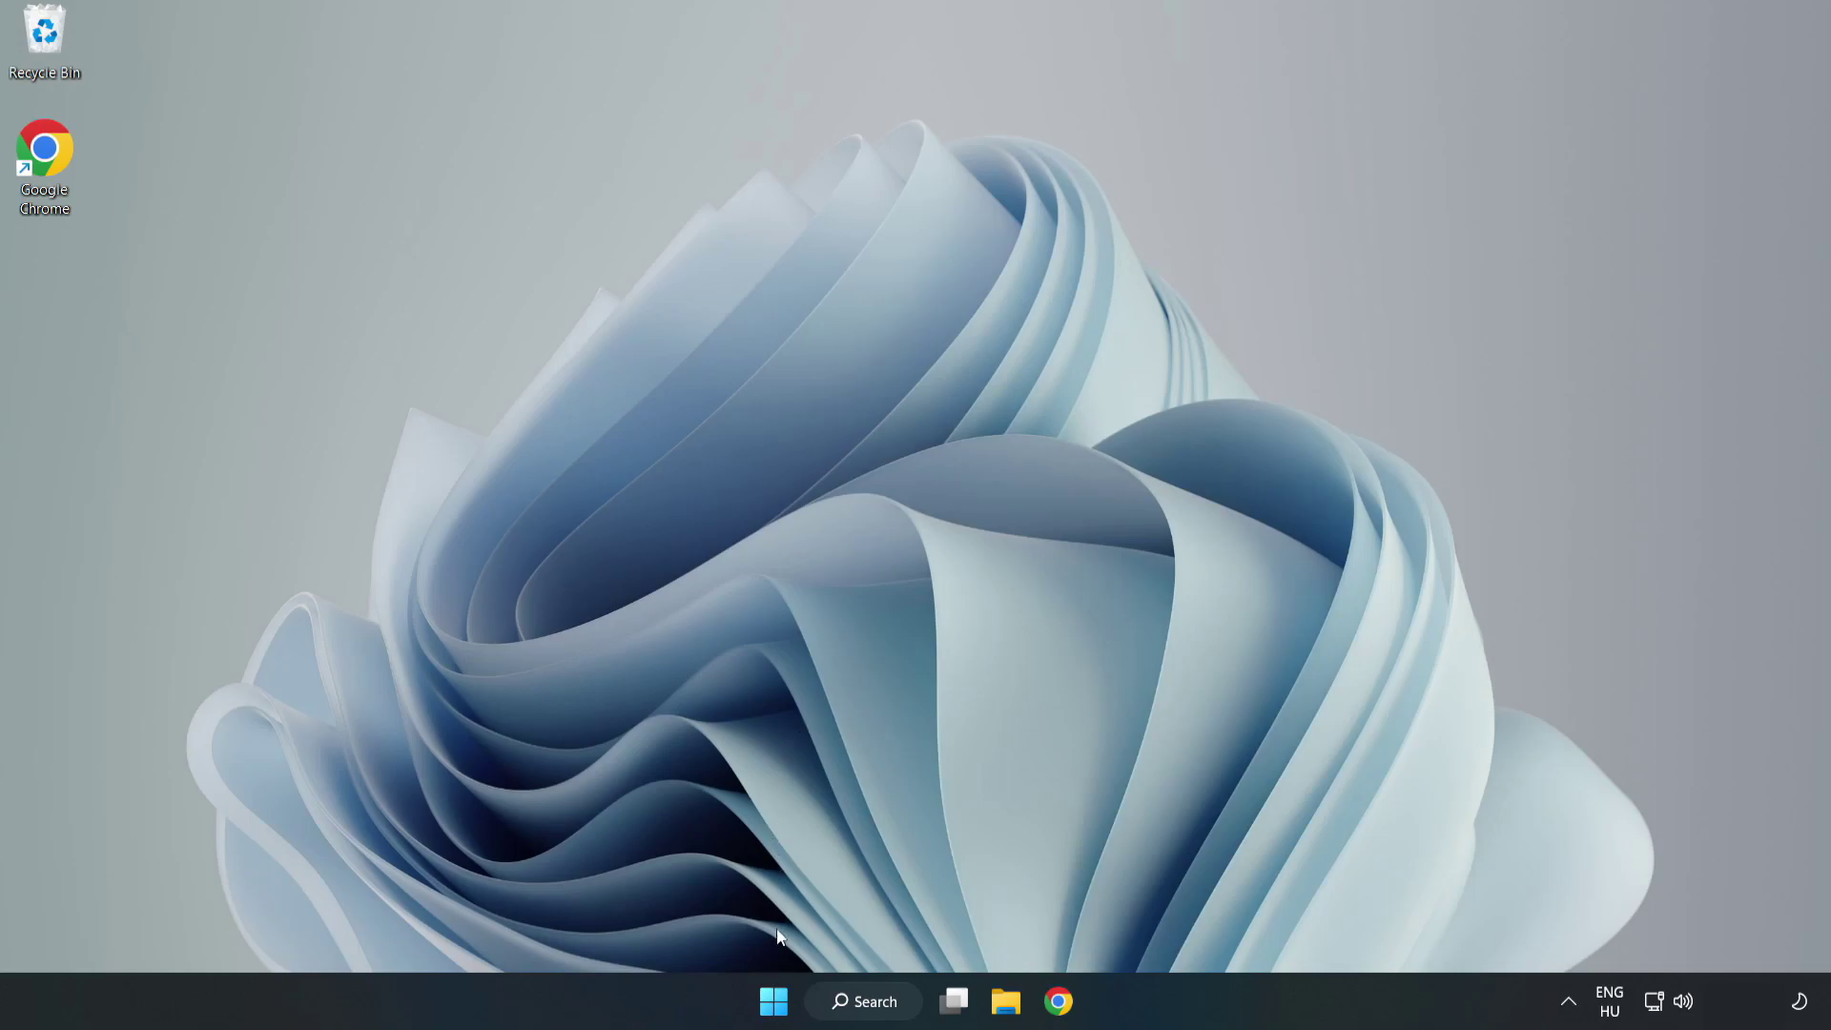
- Launch Task Manager from the quick links menu and show the Startup apps list
right_click(773, 1007)
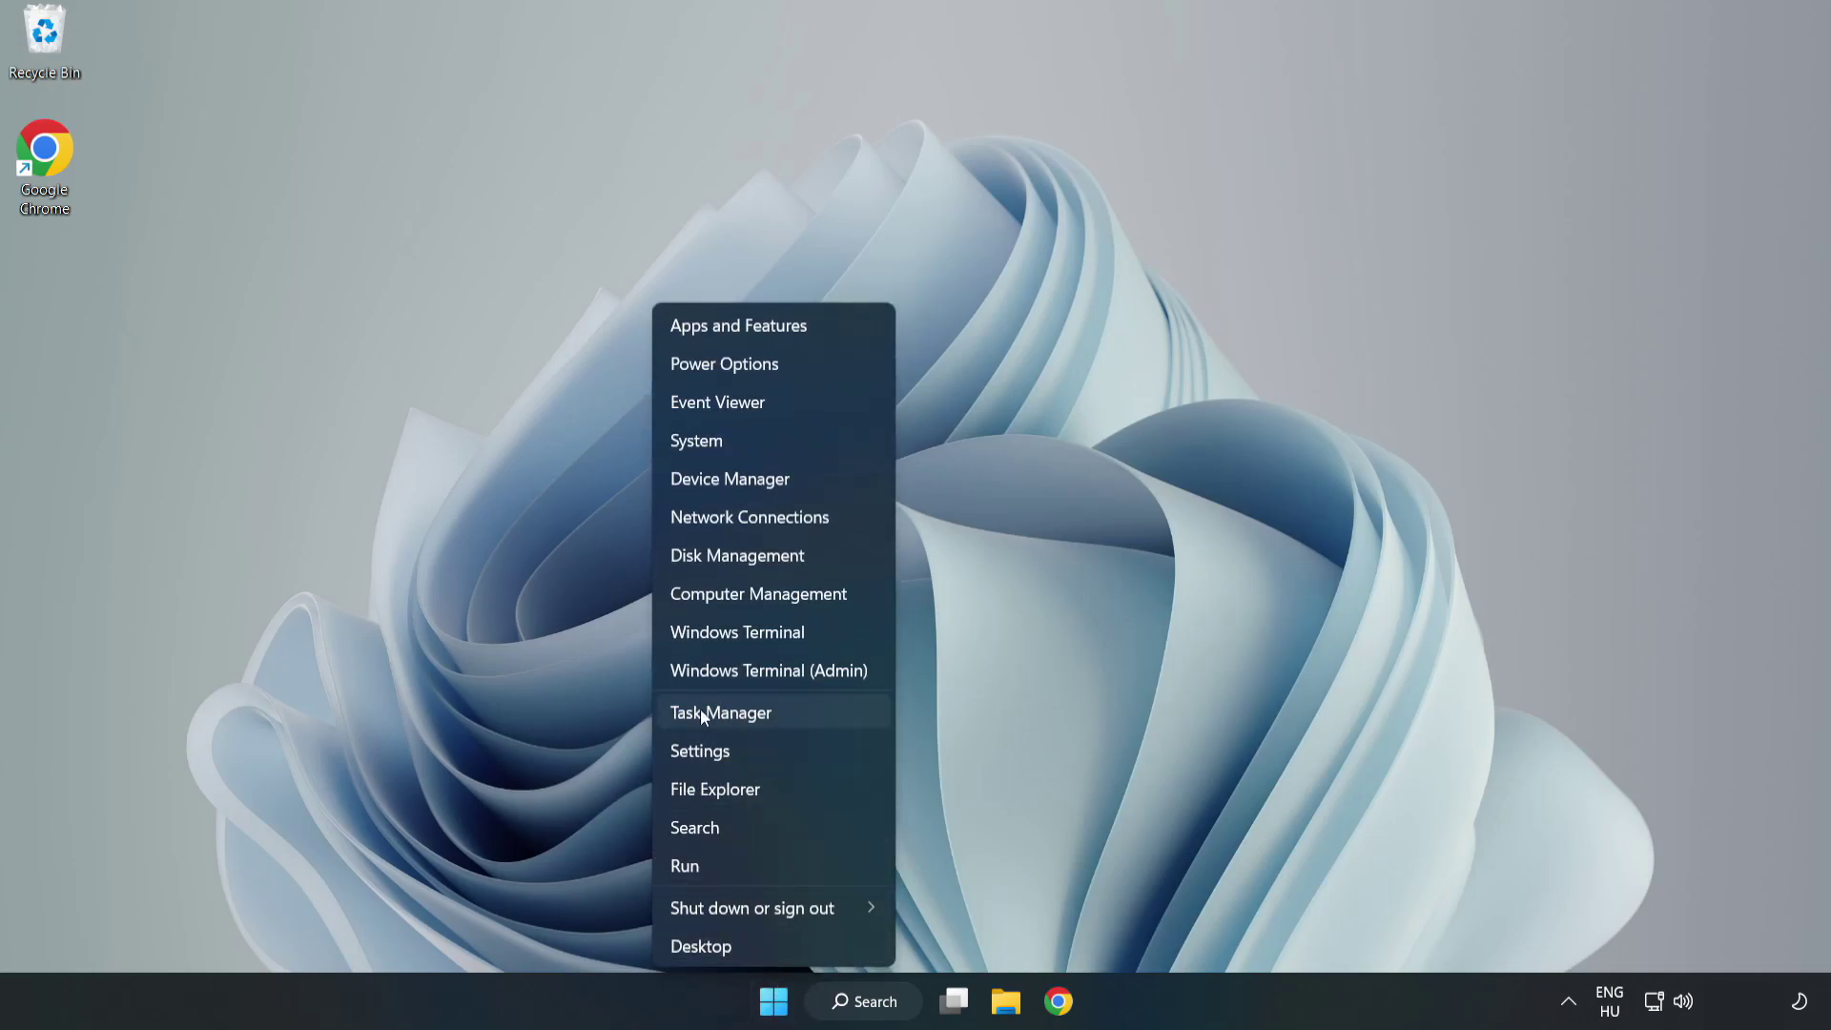
click(770, 712)
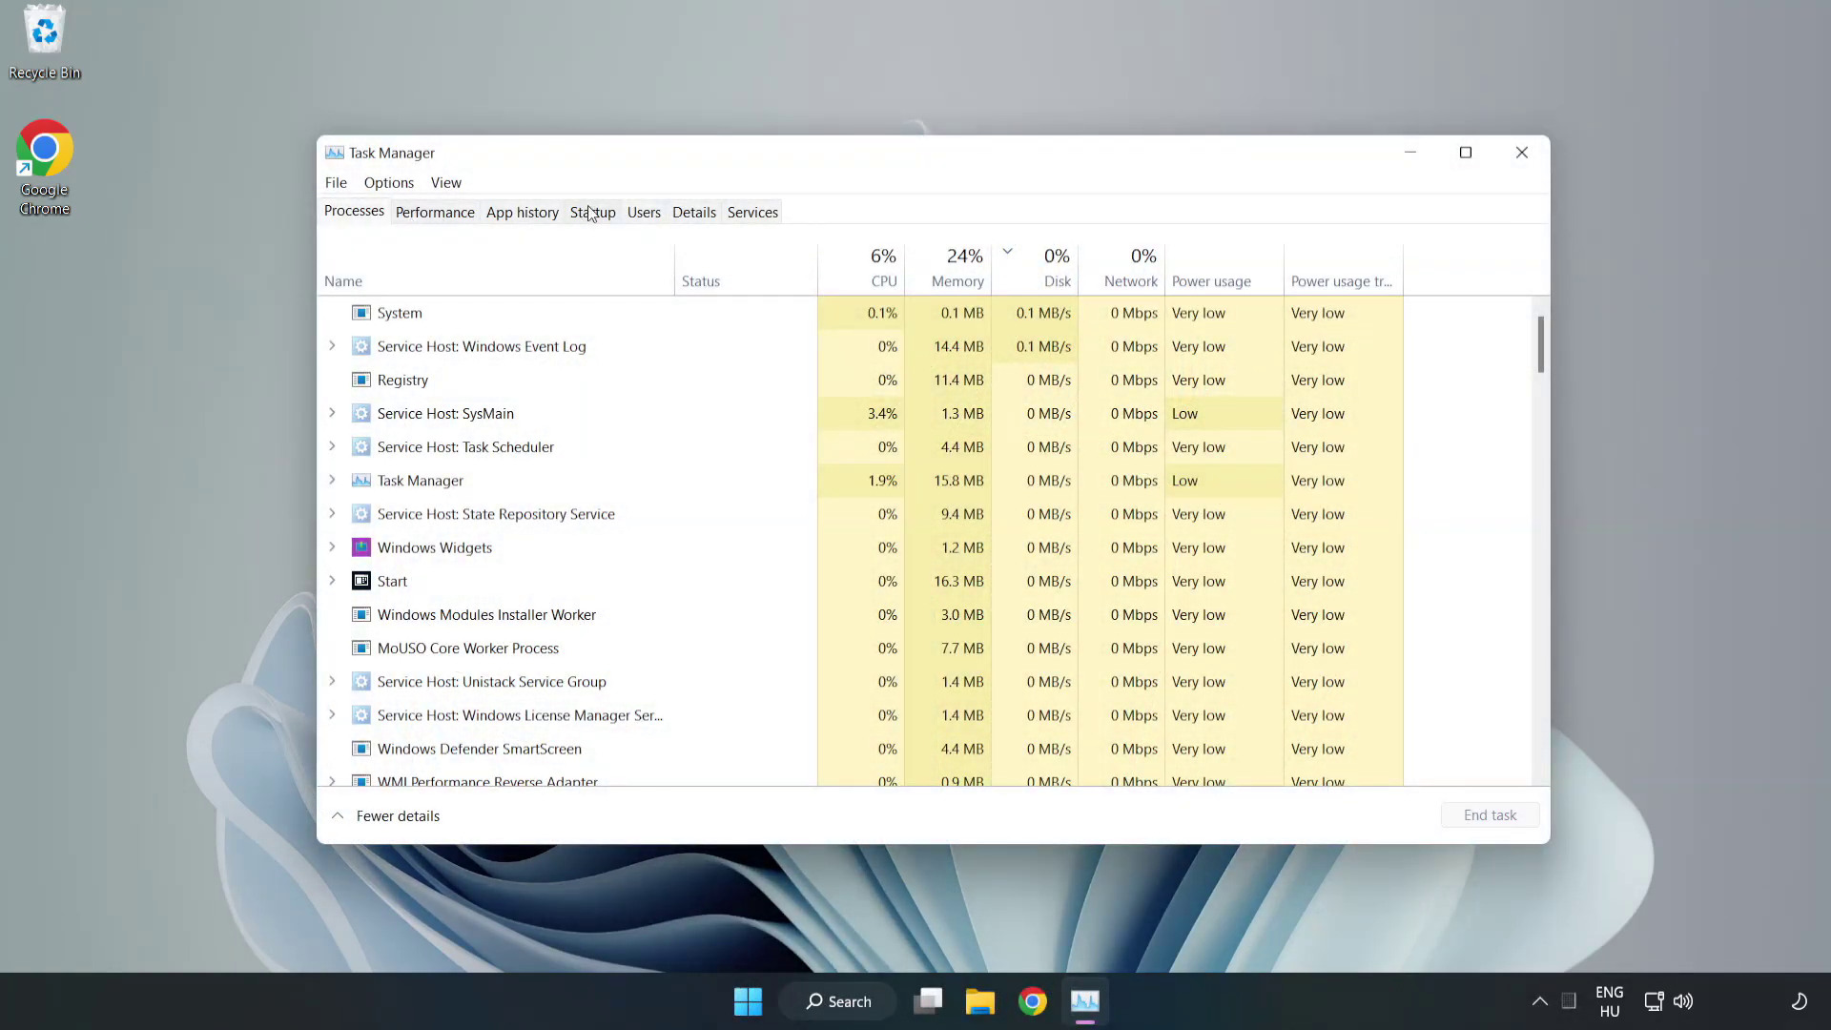
click(595, 218)
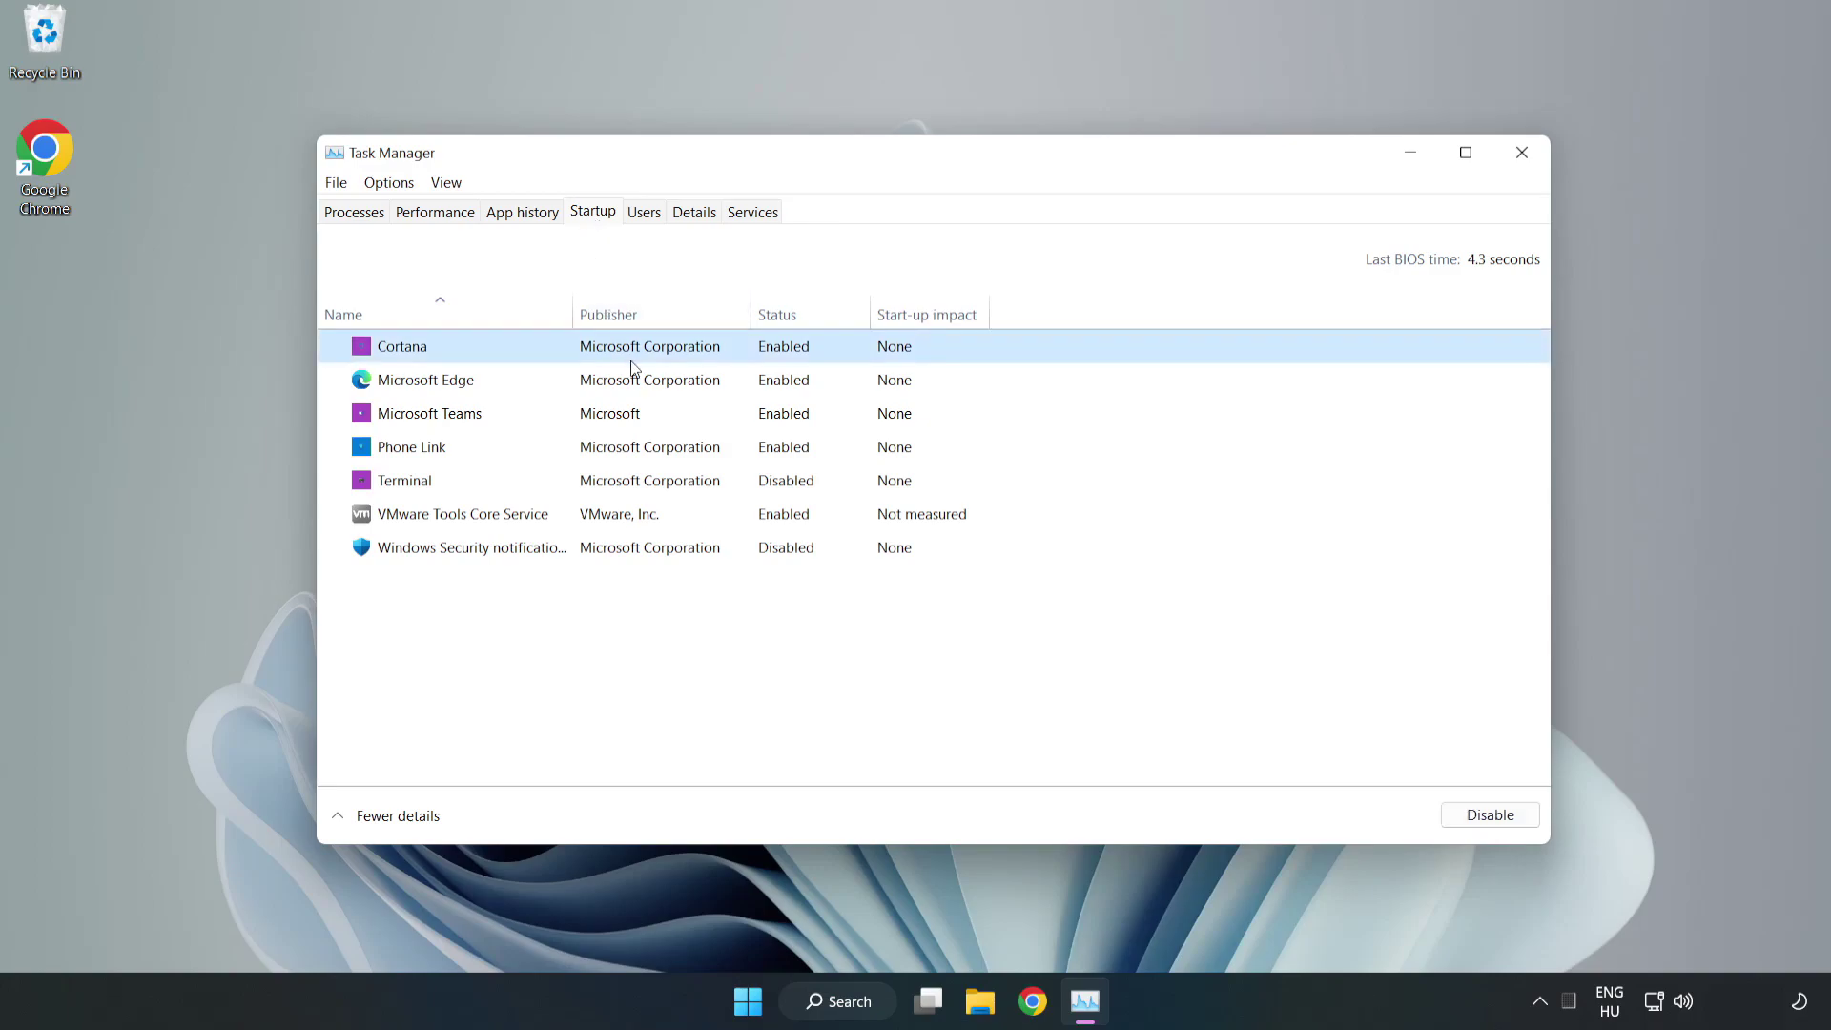
- Disable Cortana, Microsoft Edge, Microsoft Teams and Phone Link at startup, then close Task Manager
click(1484, 815)
click(792, 377)
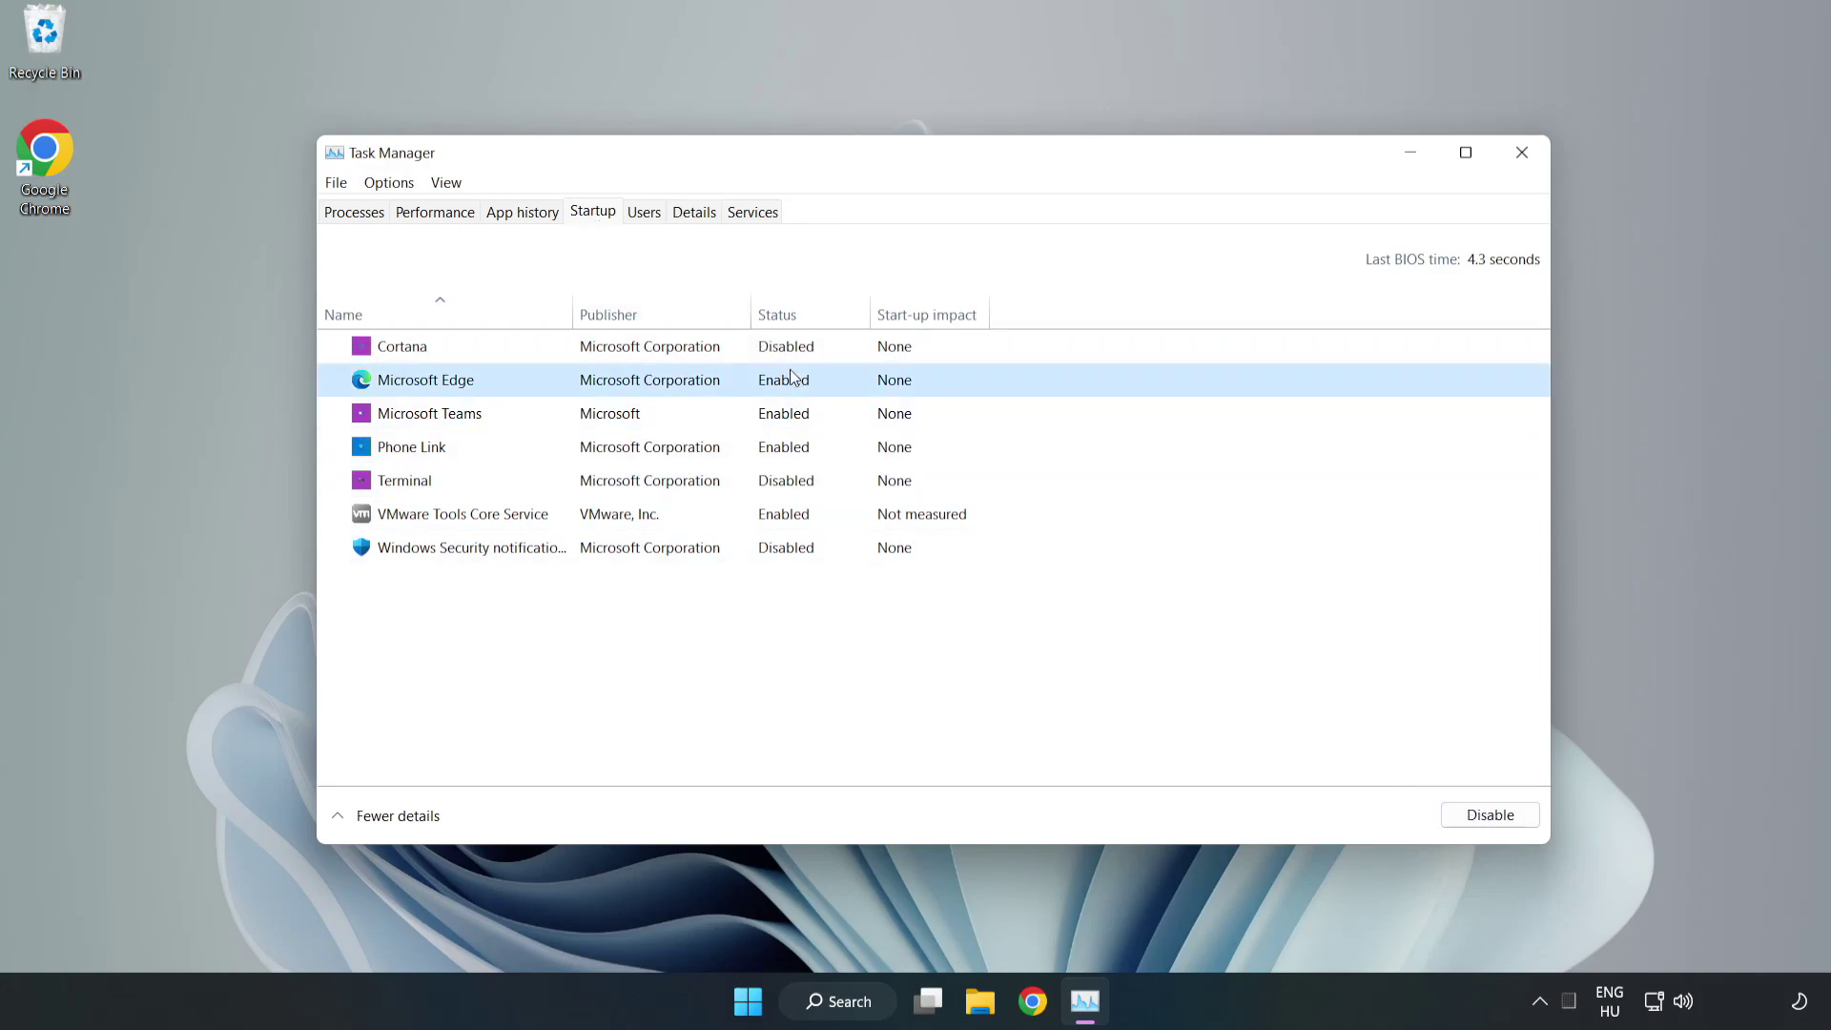
click(1488, 816)
click(672, 423)
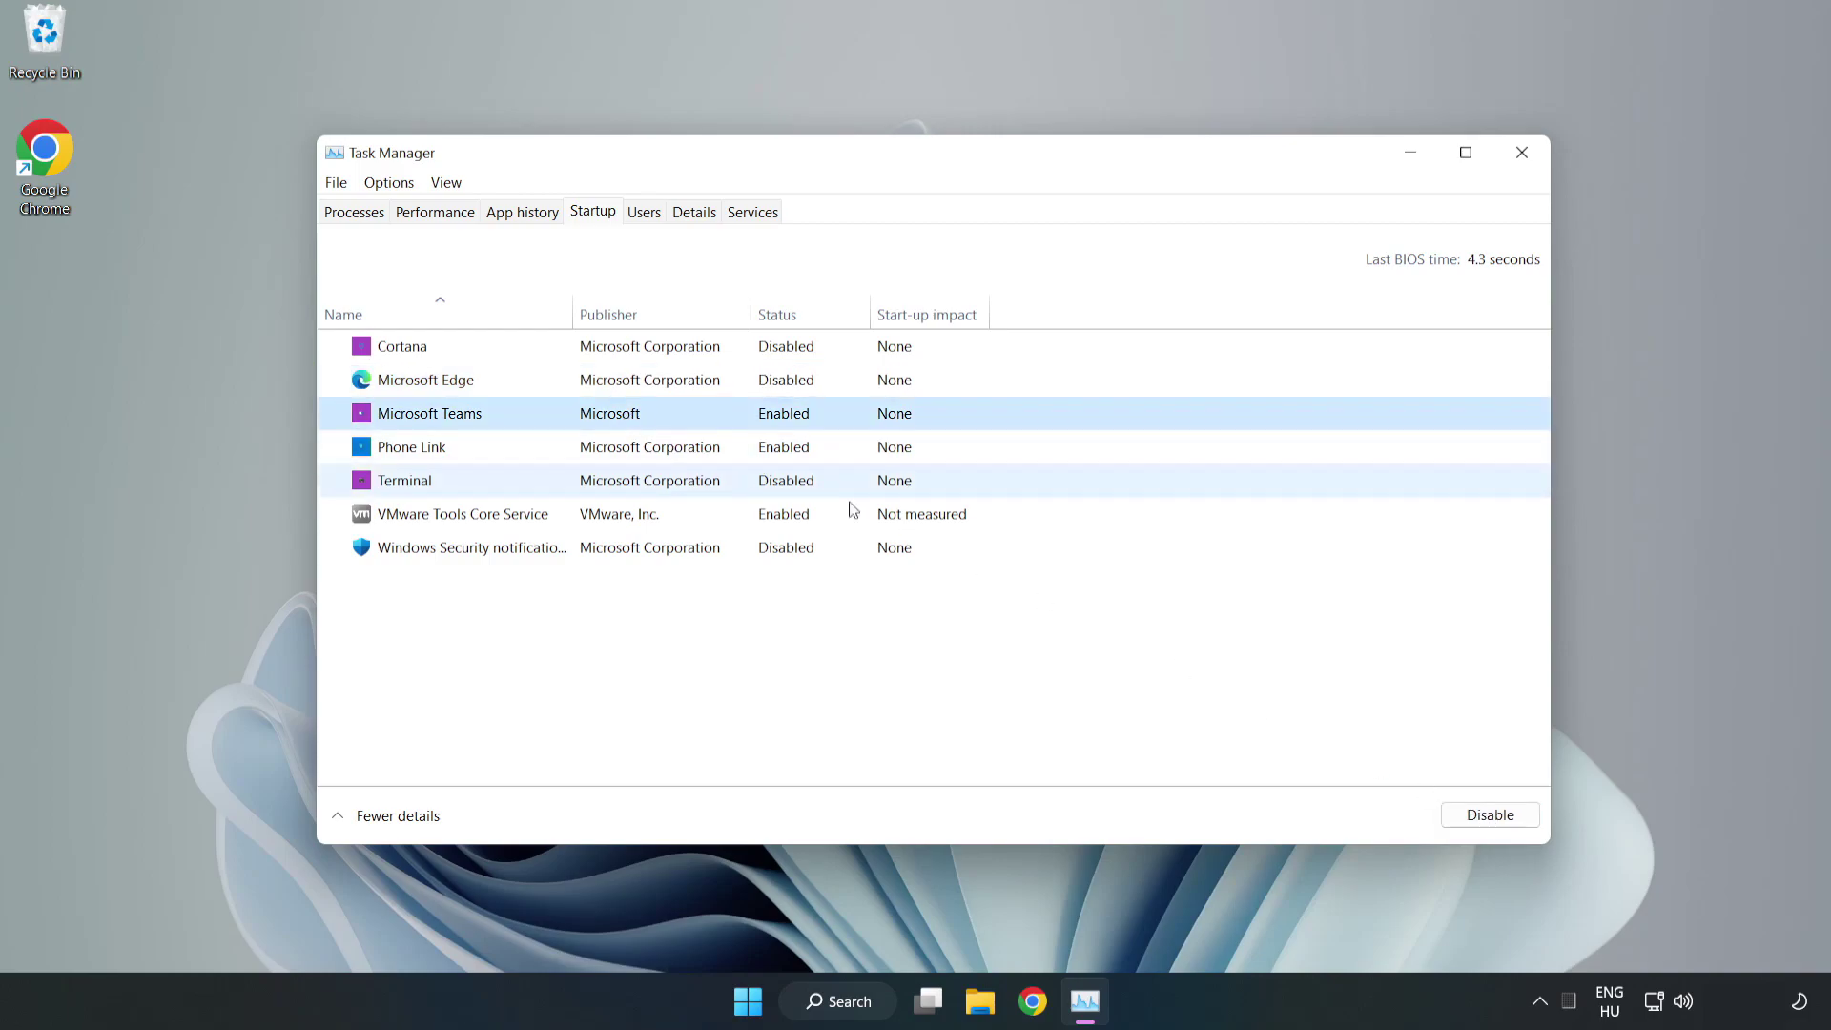
click(1489, 817)
click(611, 451)
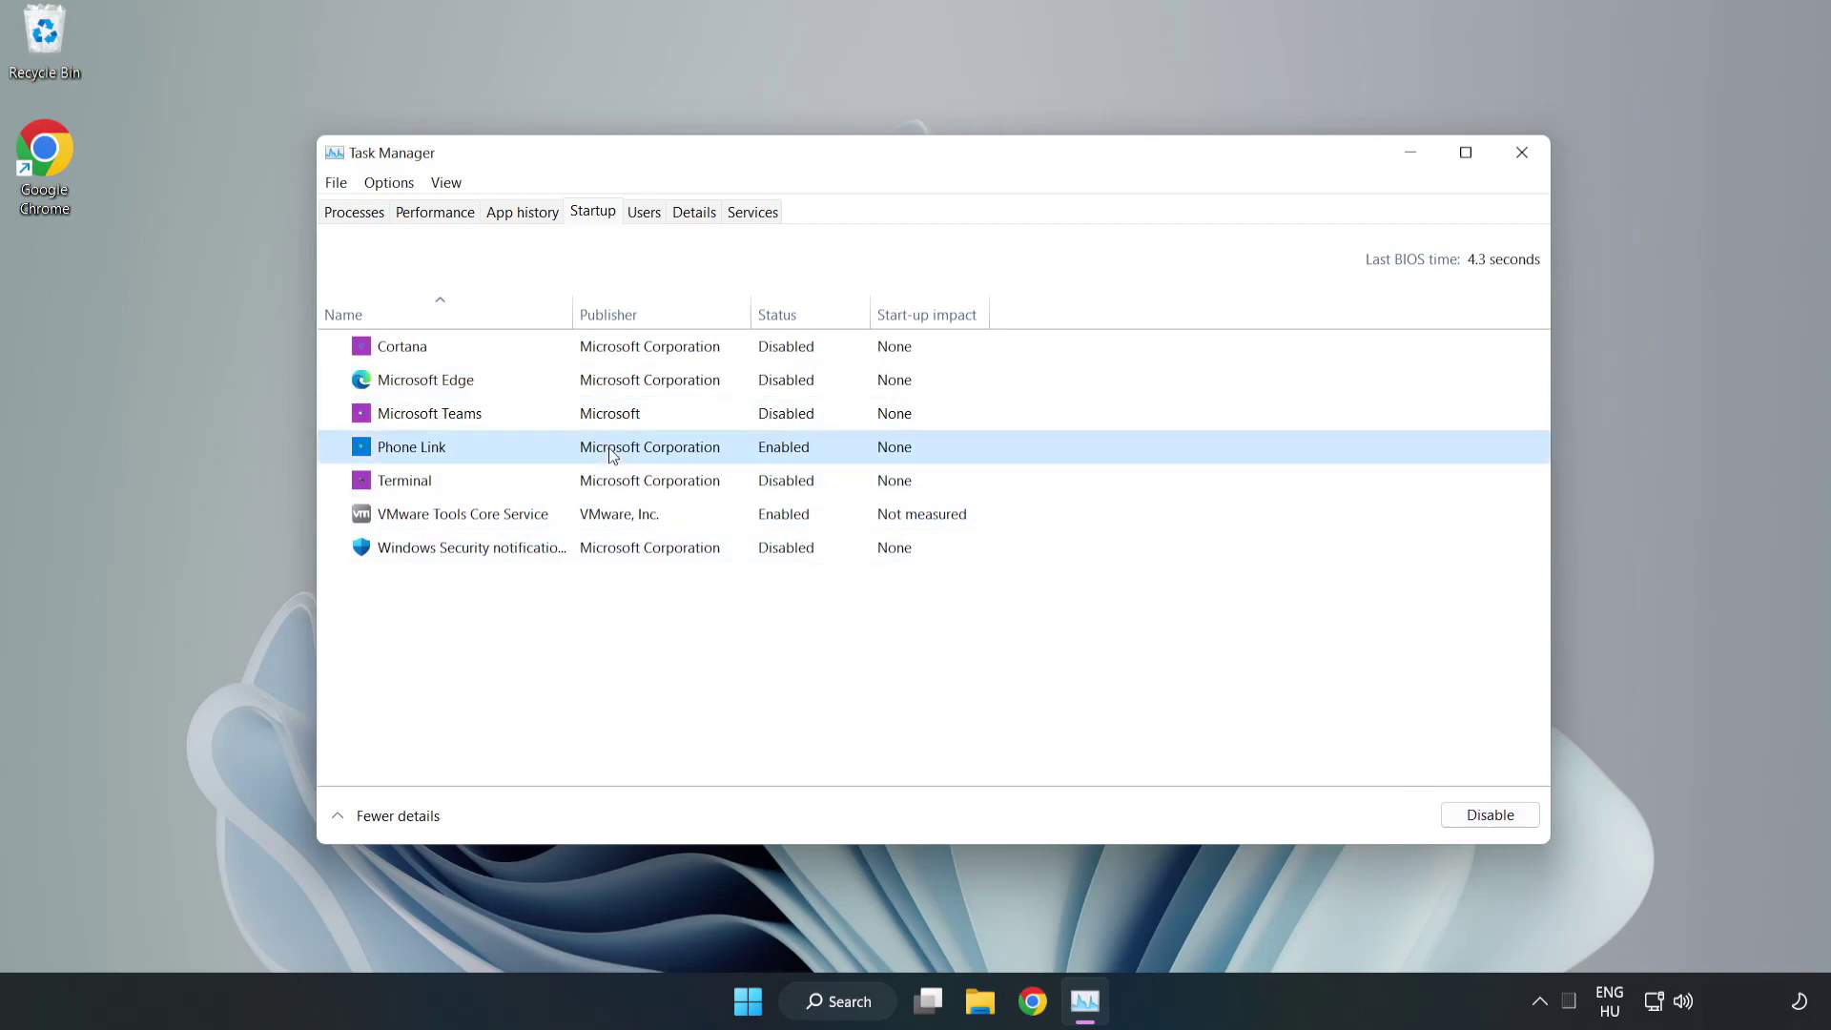
click(1455, 819)
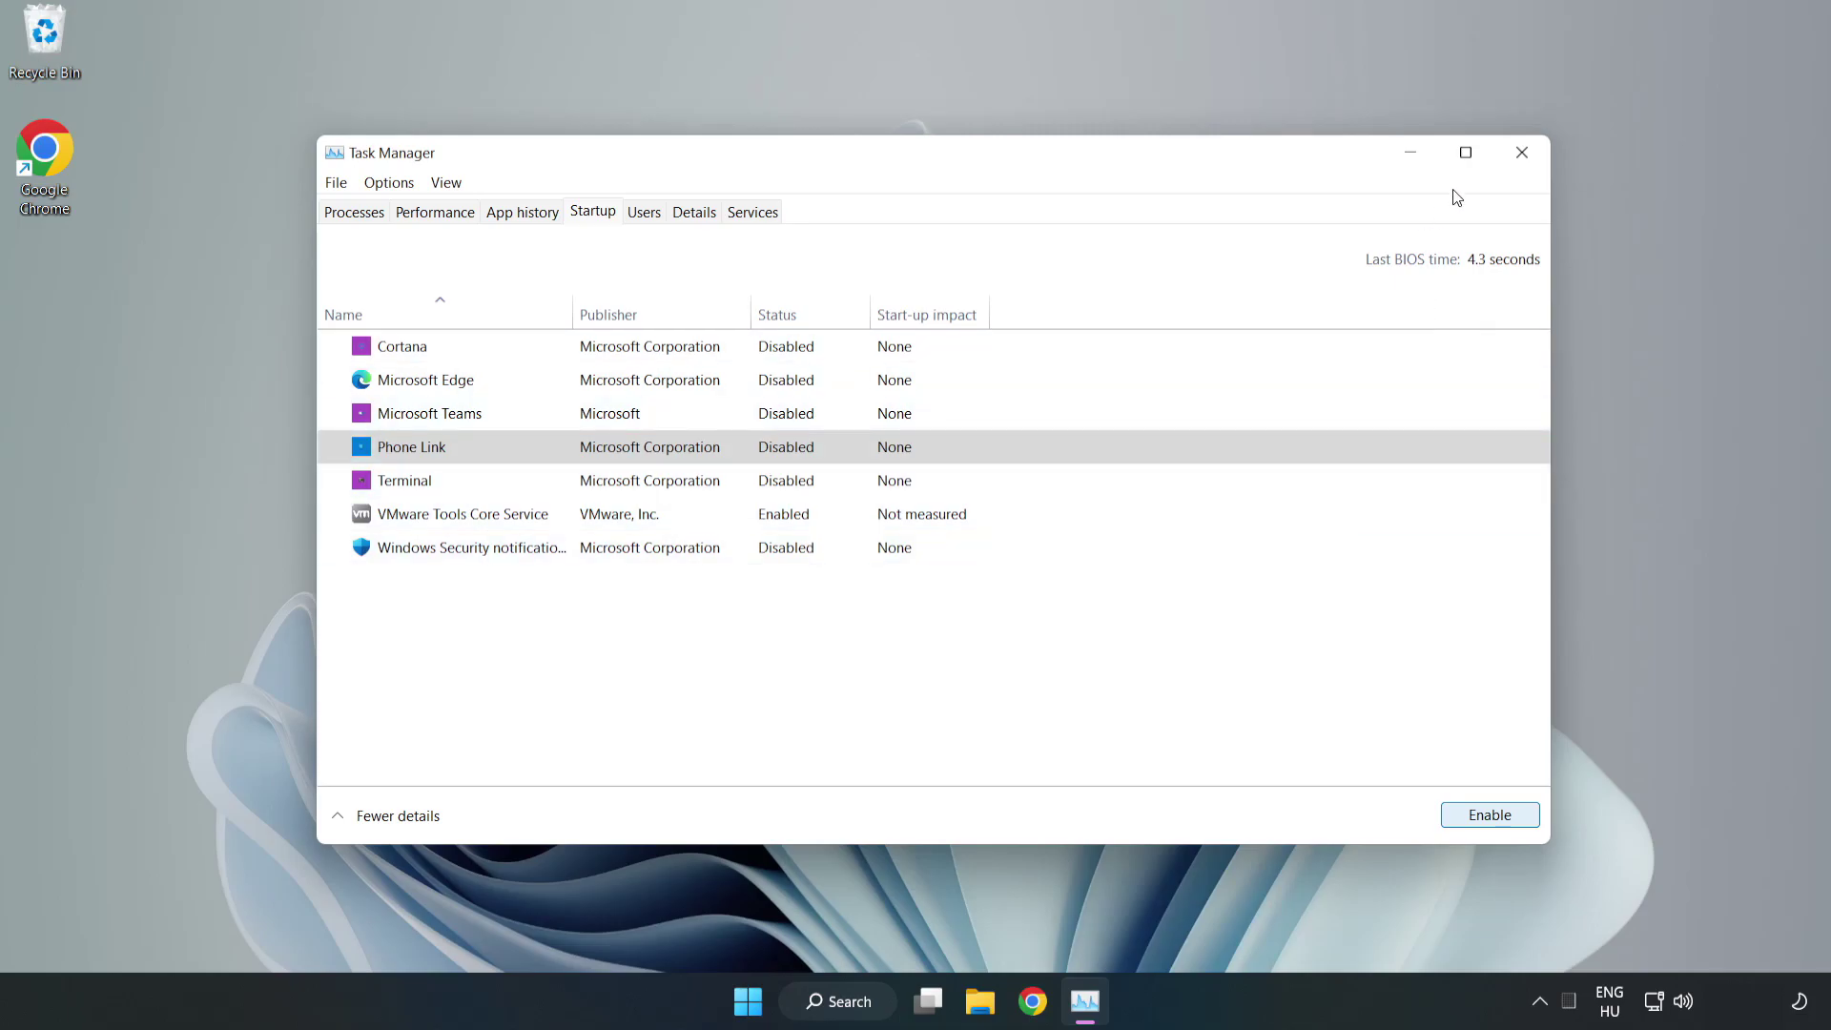
click(1522, 153)
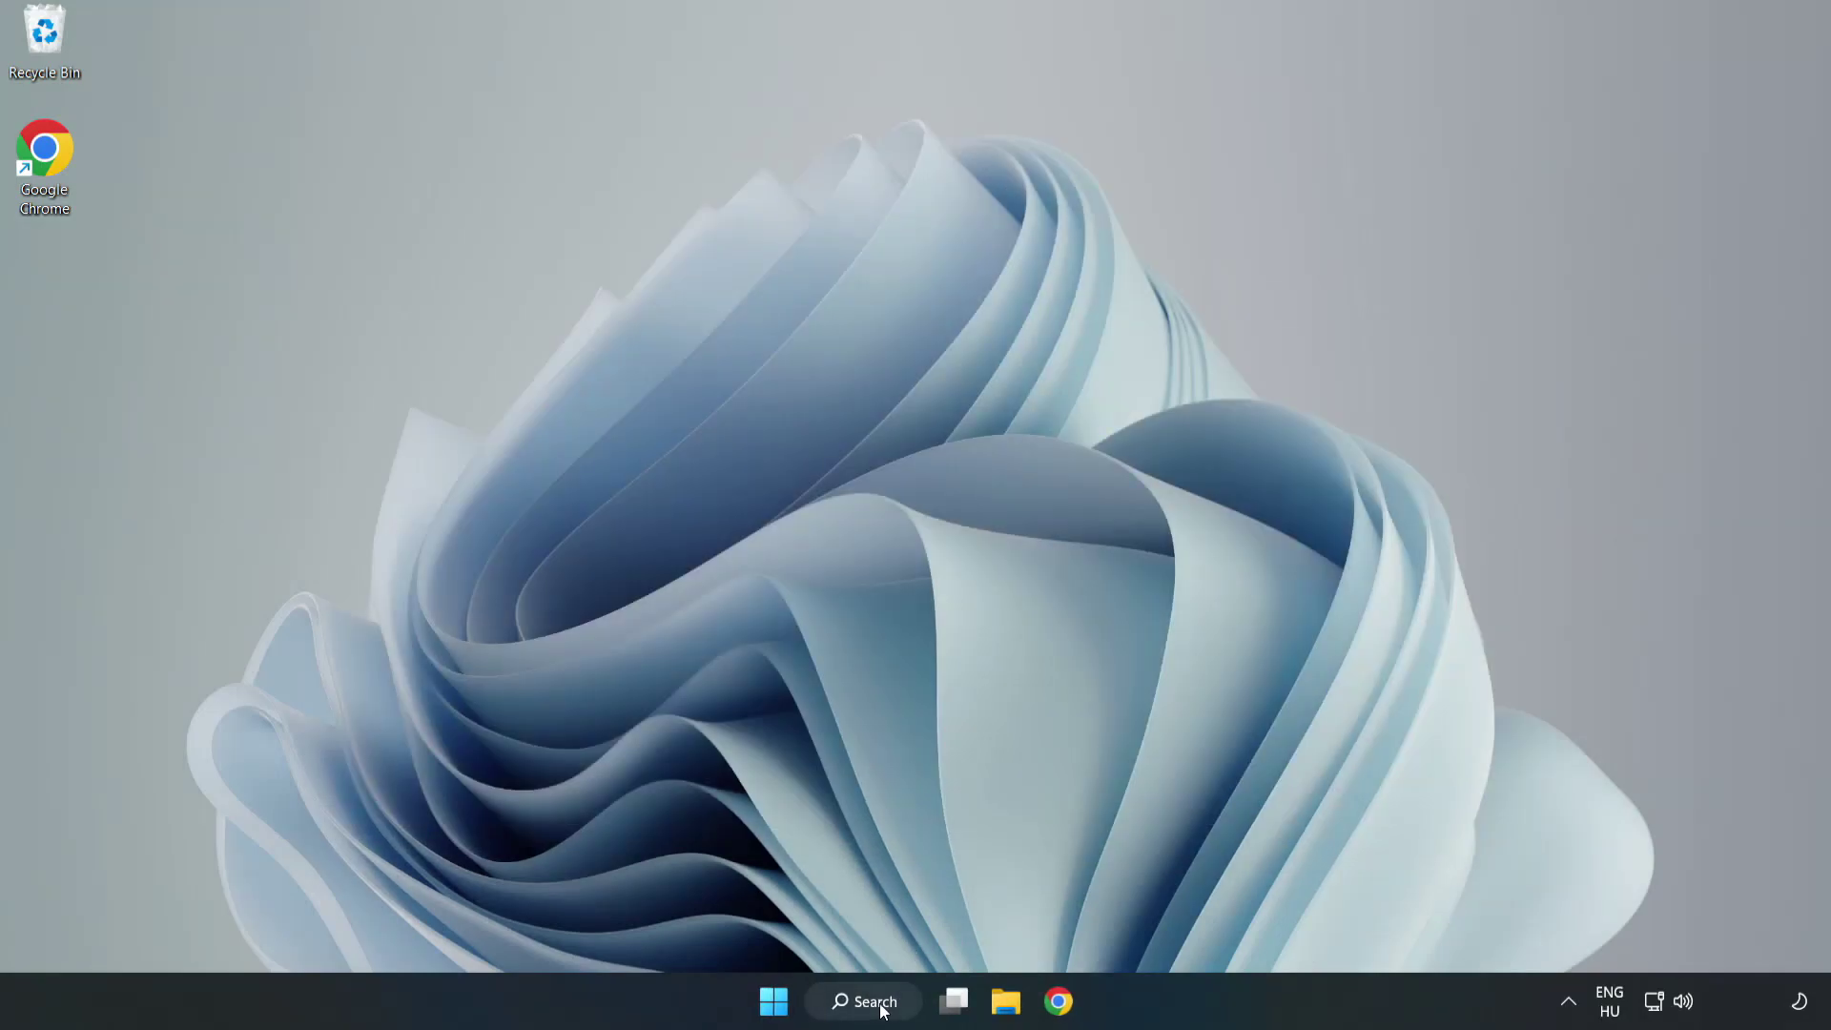
- Launch Windows Security from taskbar search for 'security'
click(876, 1001)
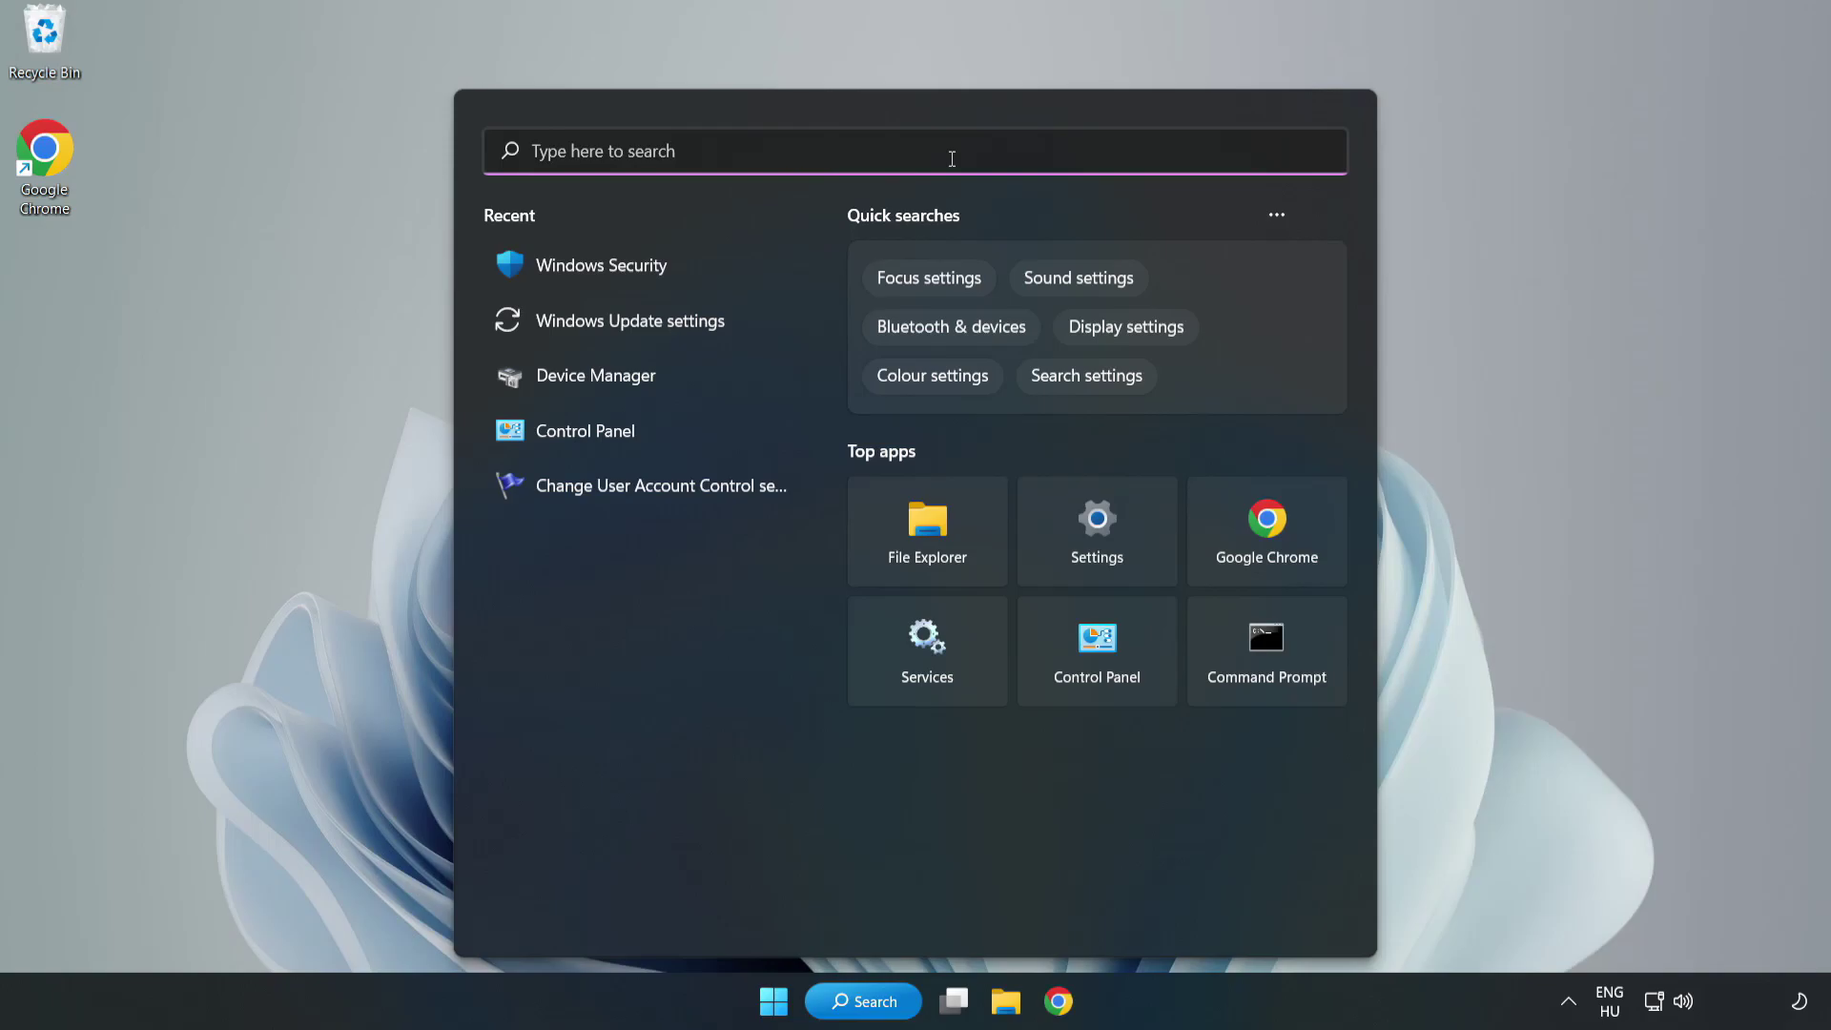
text(securit)
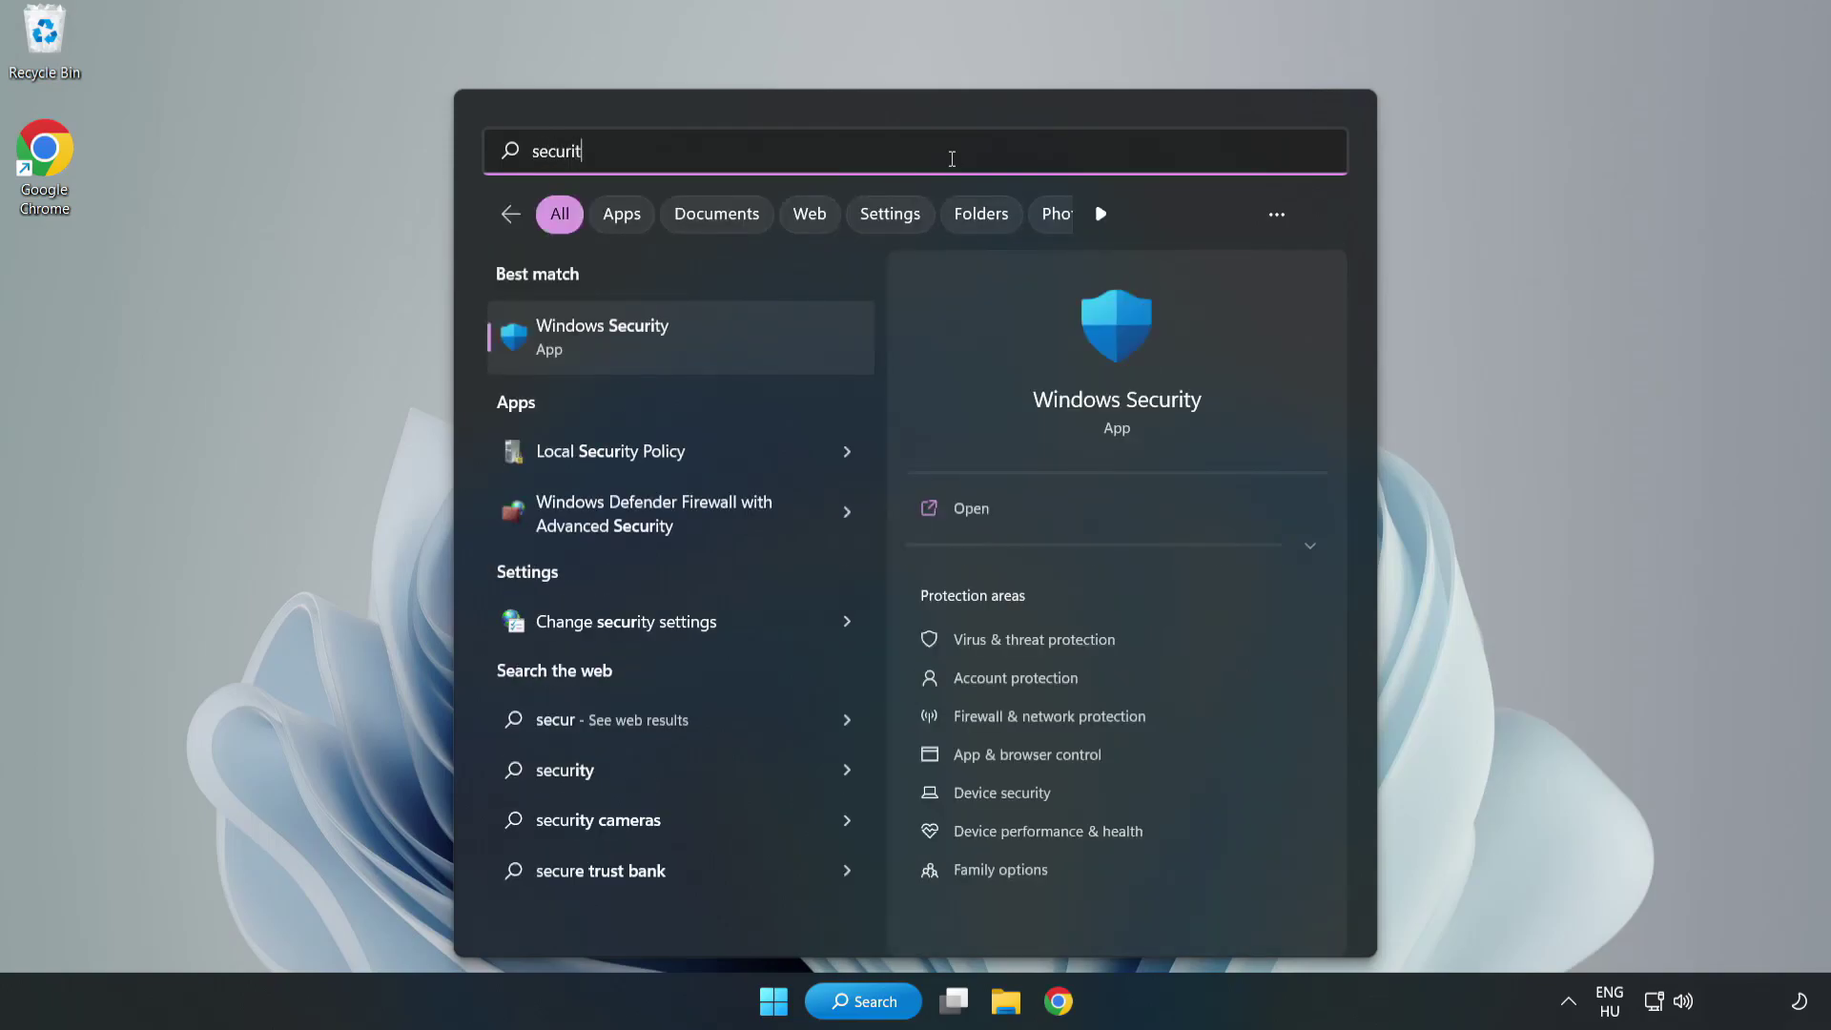
text(y)
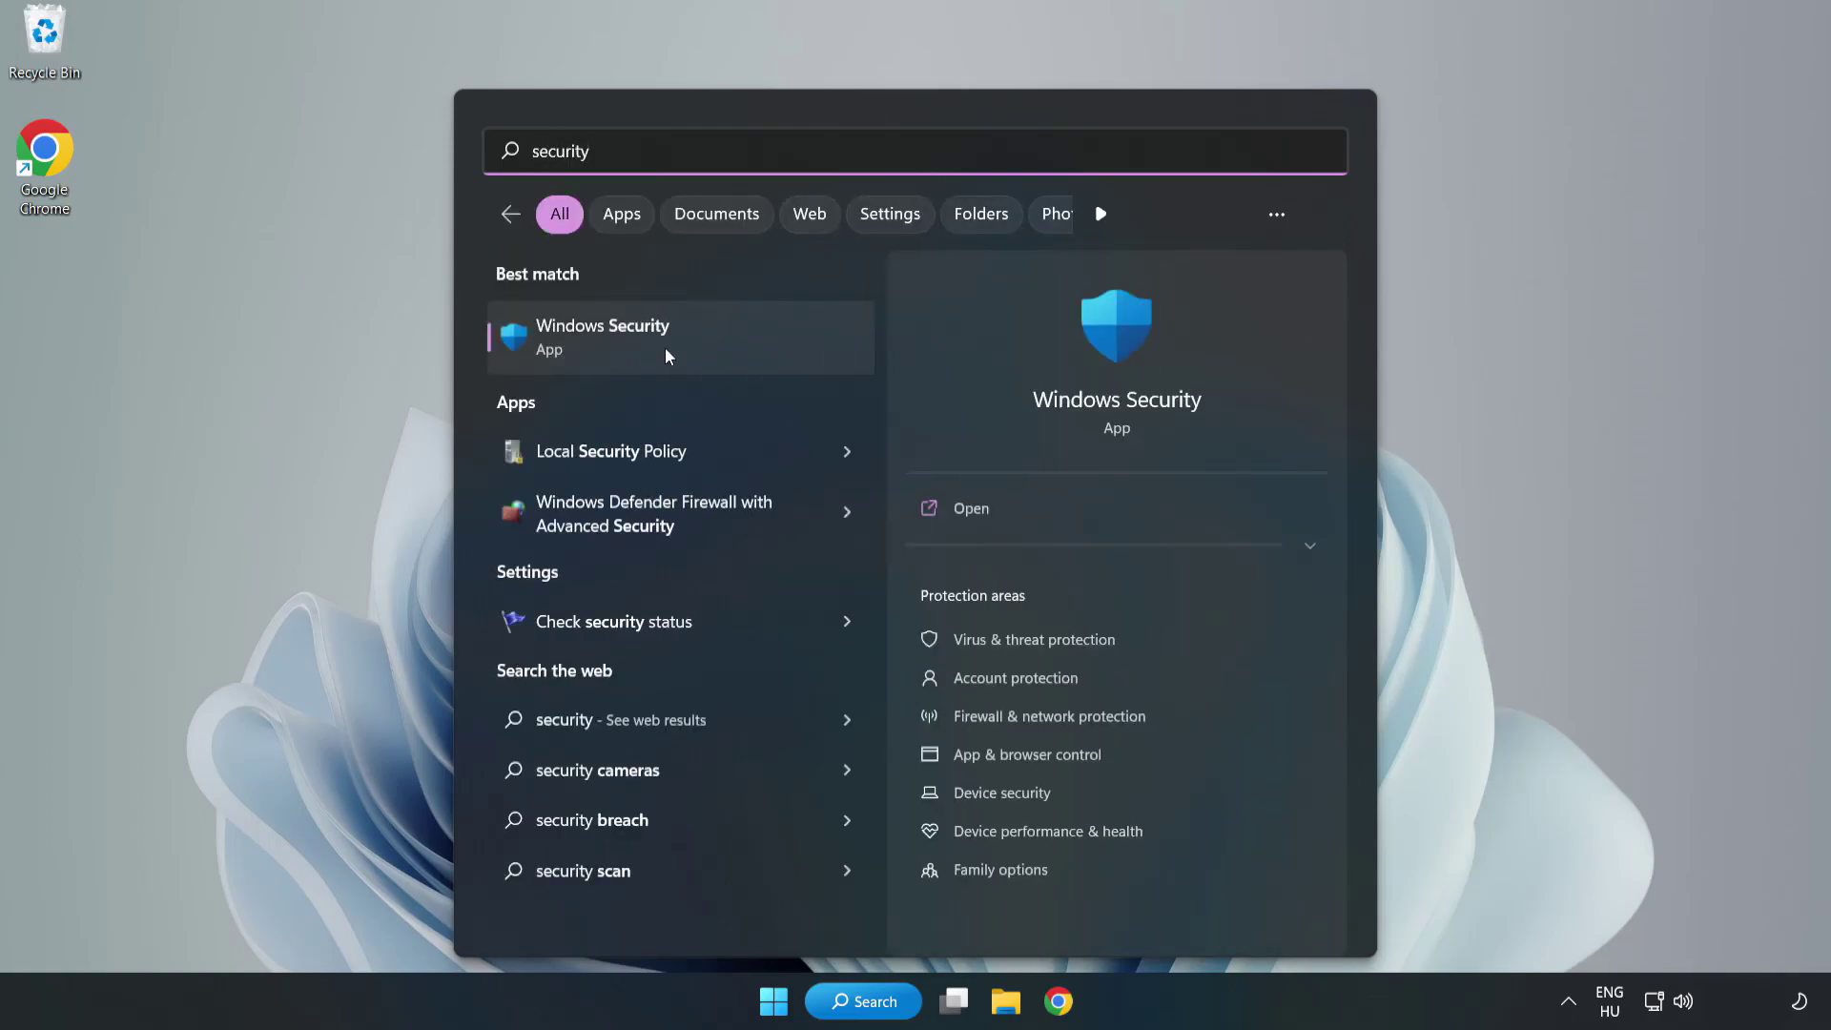
click(663, 346)
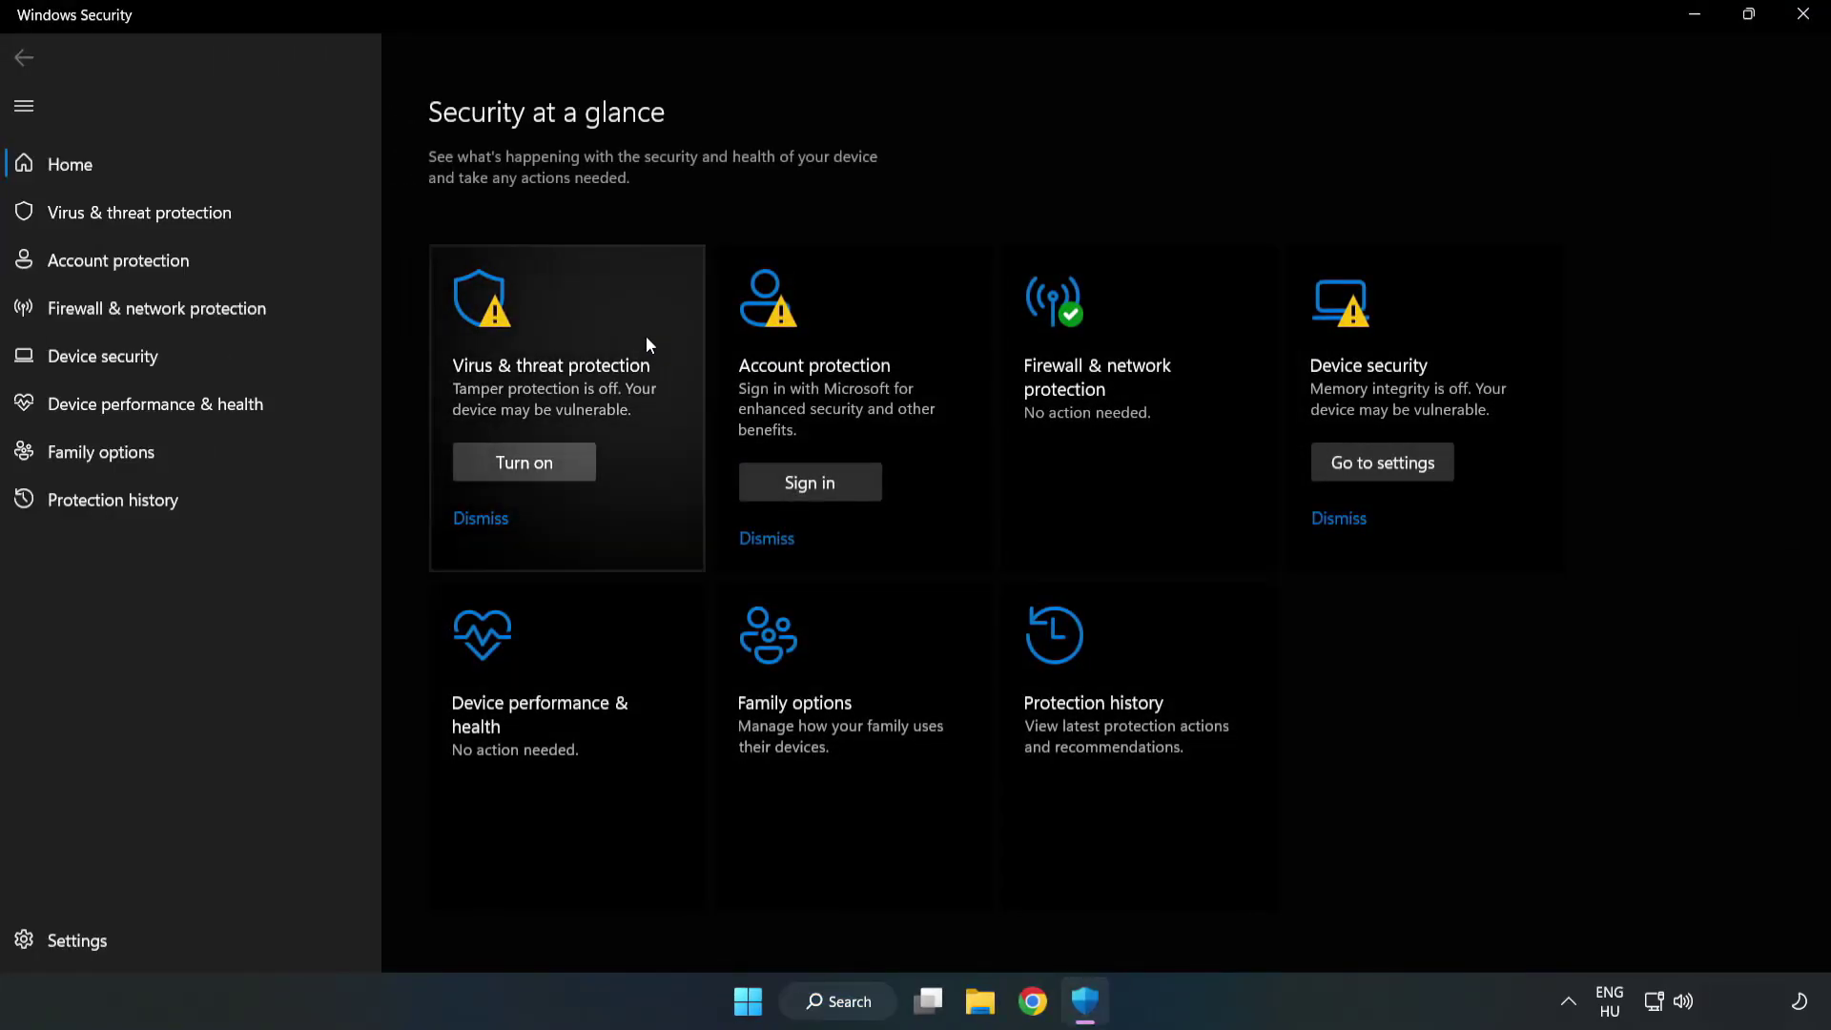
- Reach the Defender Exclusions page via Virus & threat protection's Manage settings
click(118, 219)
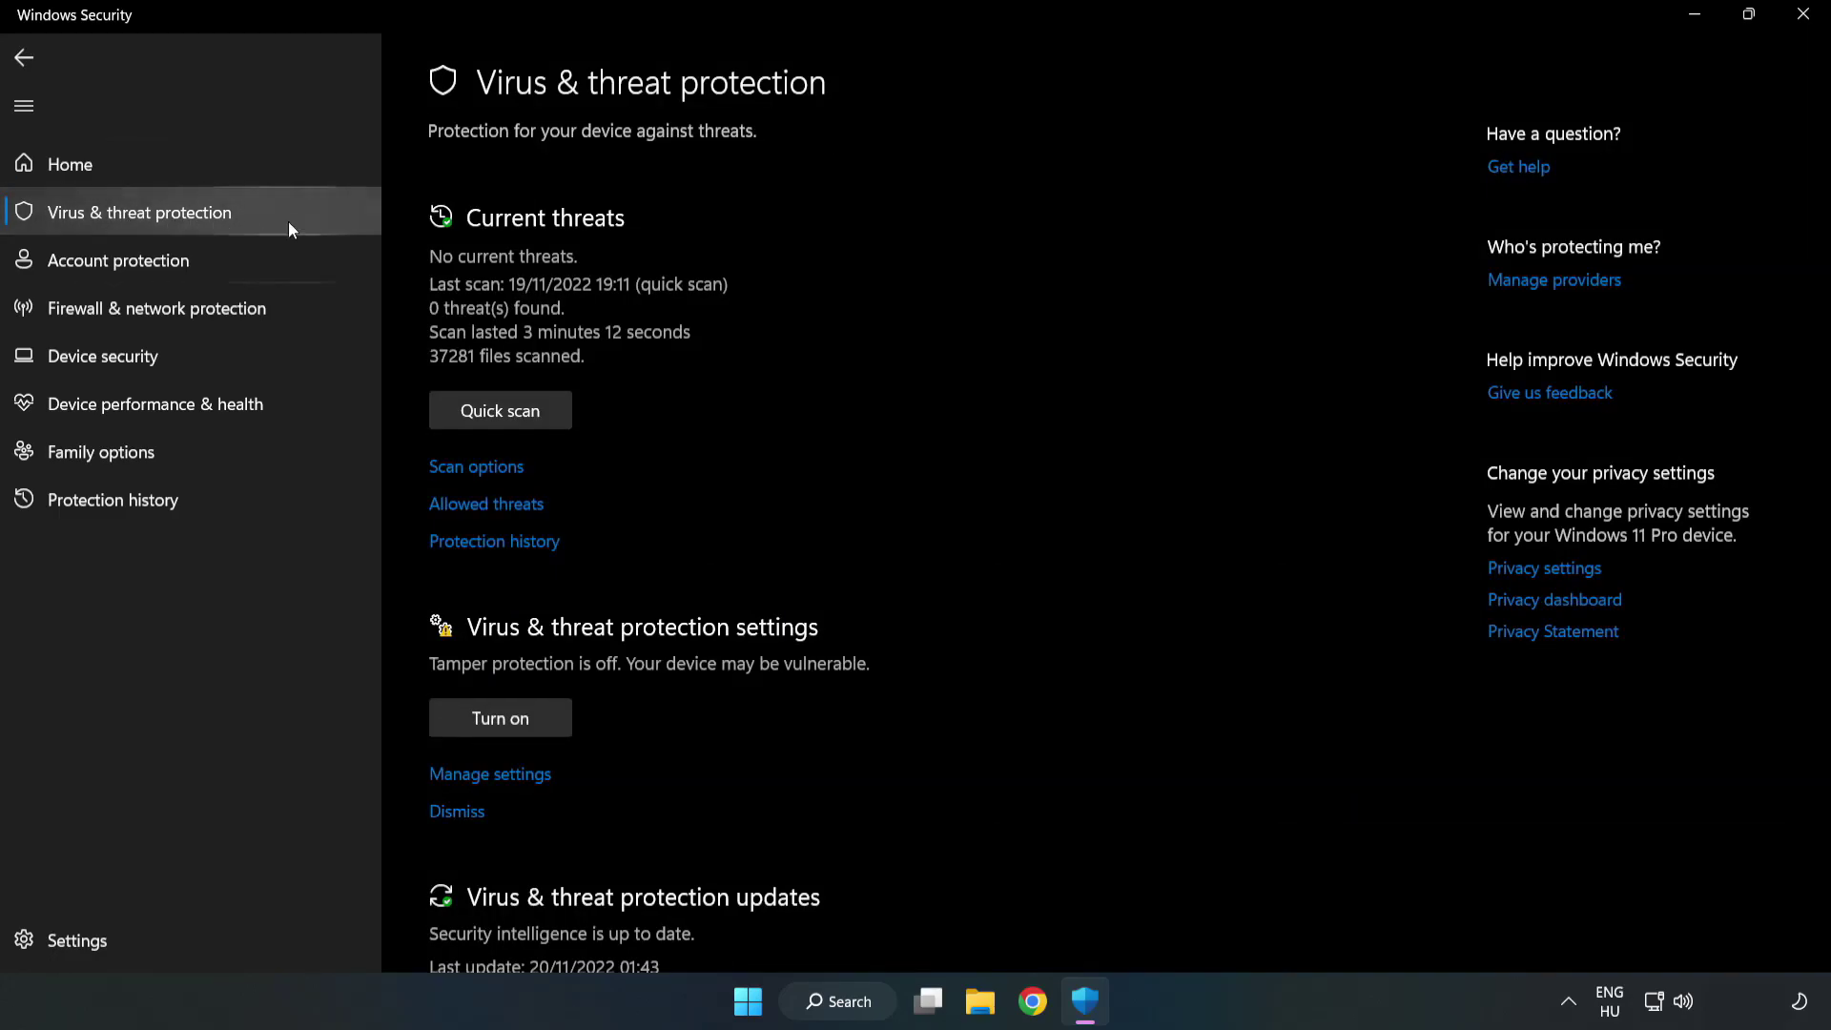
scroll(954, 377, down, 1)
scroll(955, 377, down, 2)
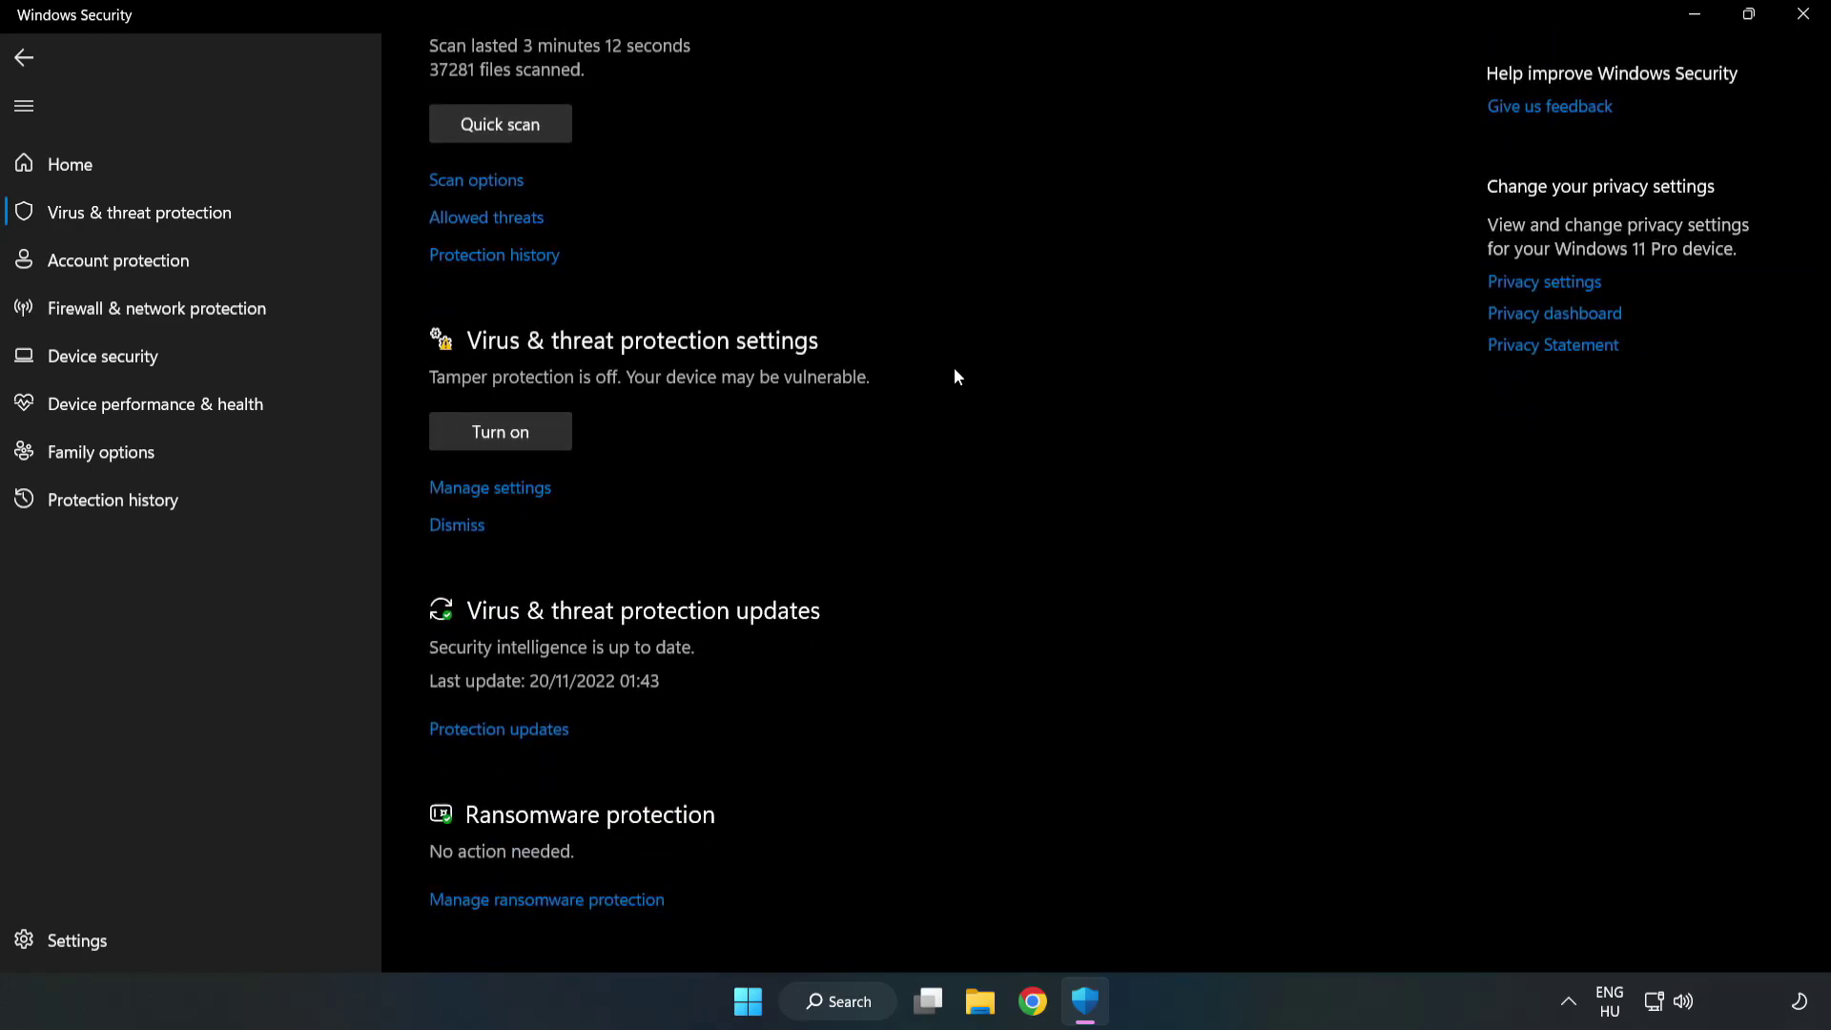
click(499, 494)
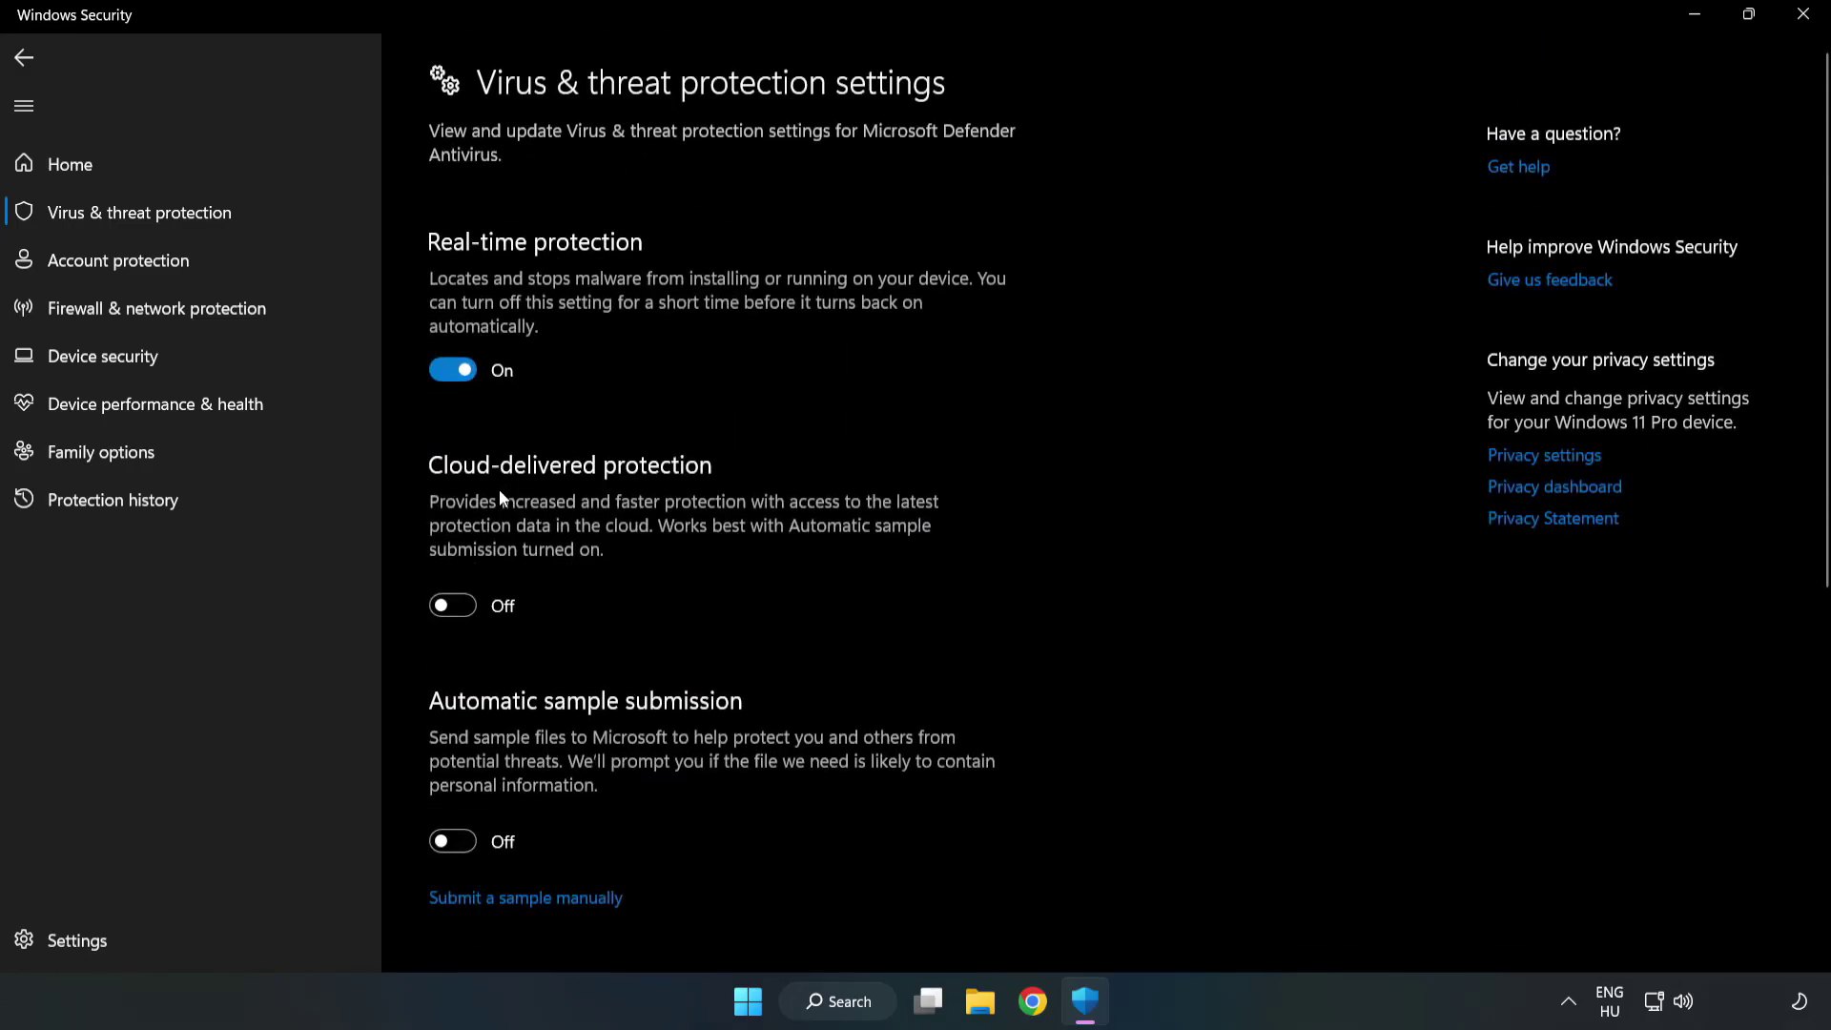
scroll(1168, 480, down, 5)
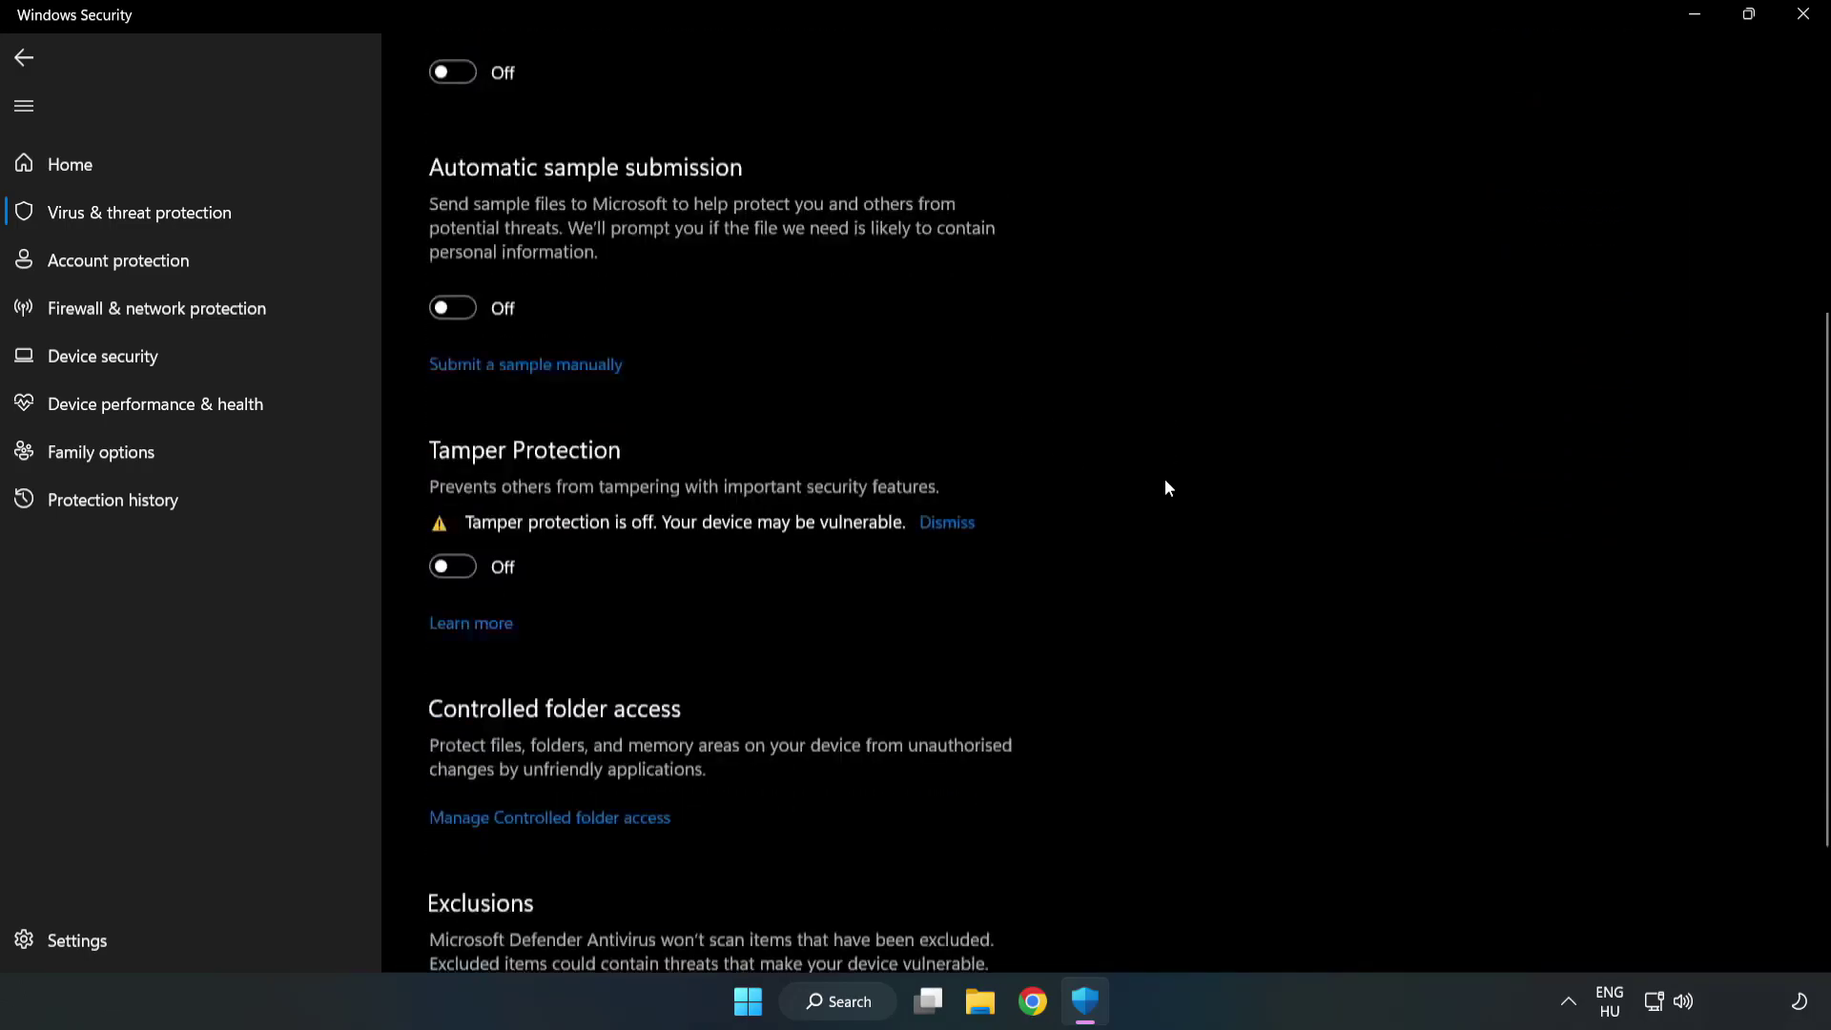
click(529, 899)
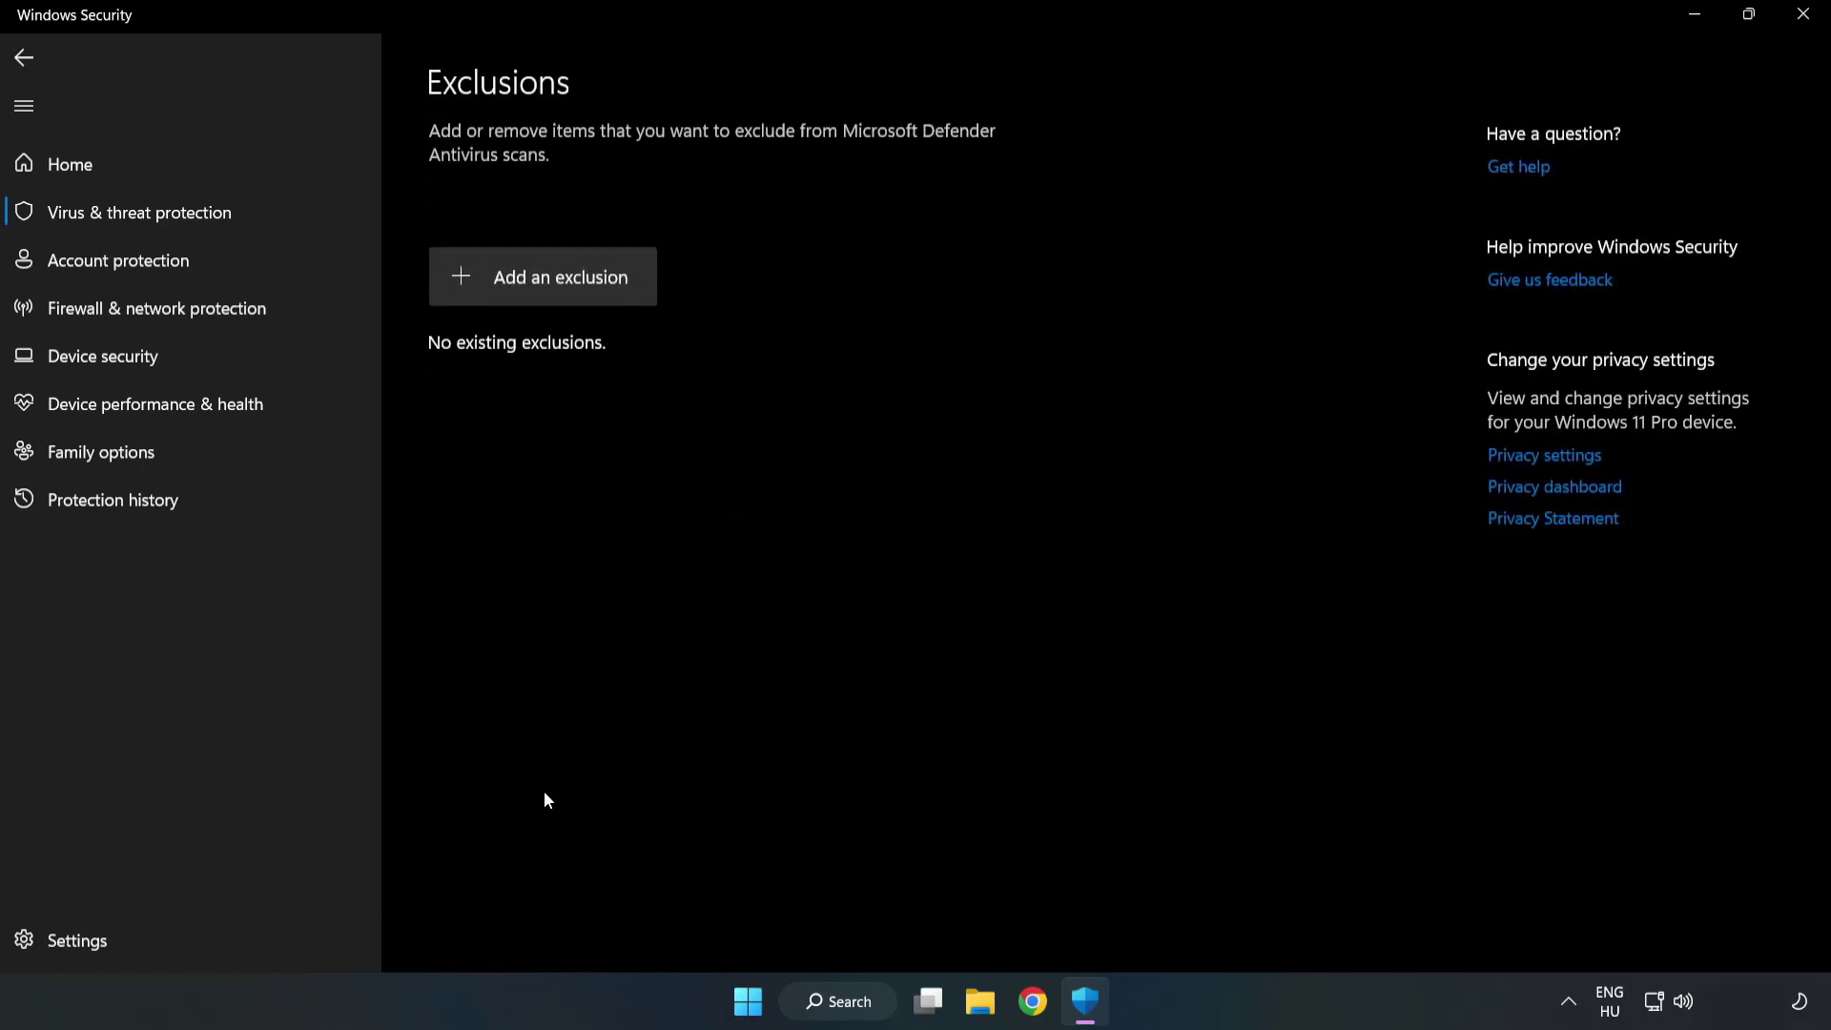
- Add a File exclusion for the NOT WORKING APP shortcut in C:\Program Files (x86)\NOT WORKING APP
click(560, 282)
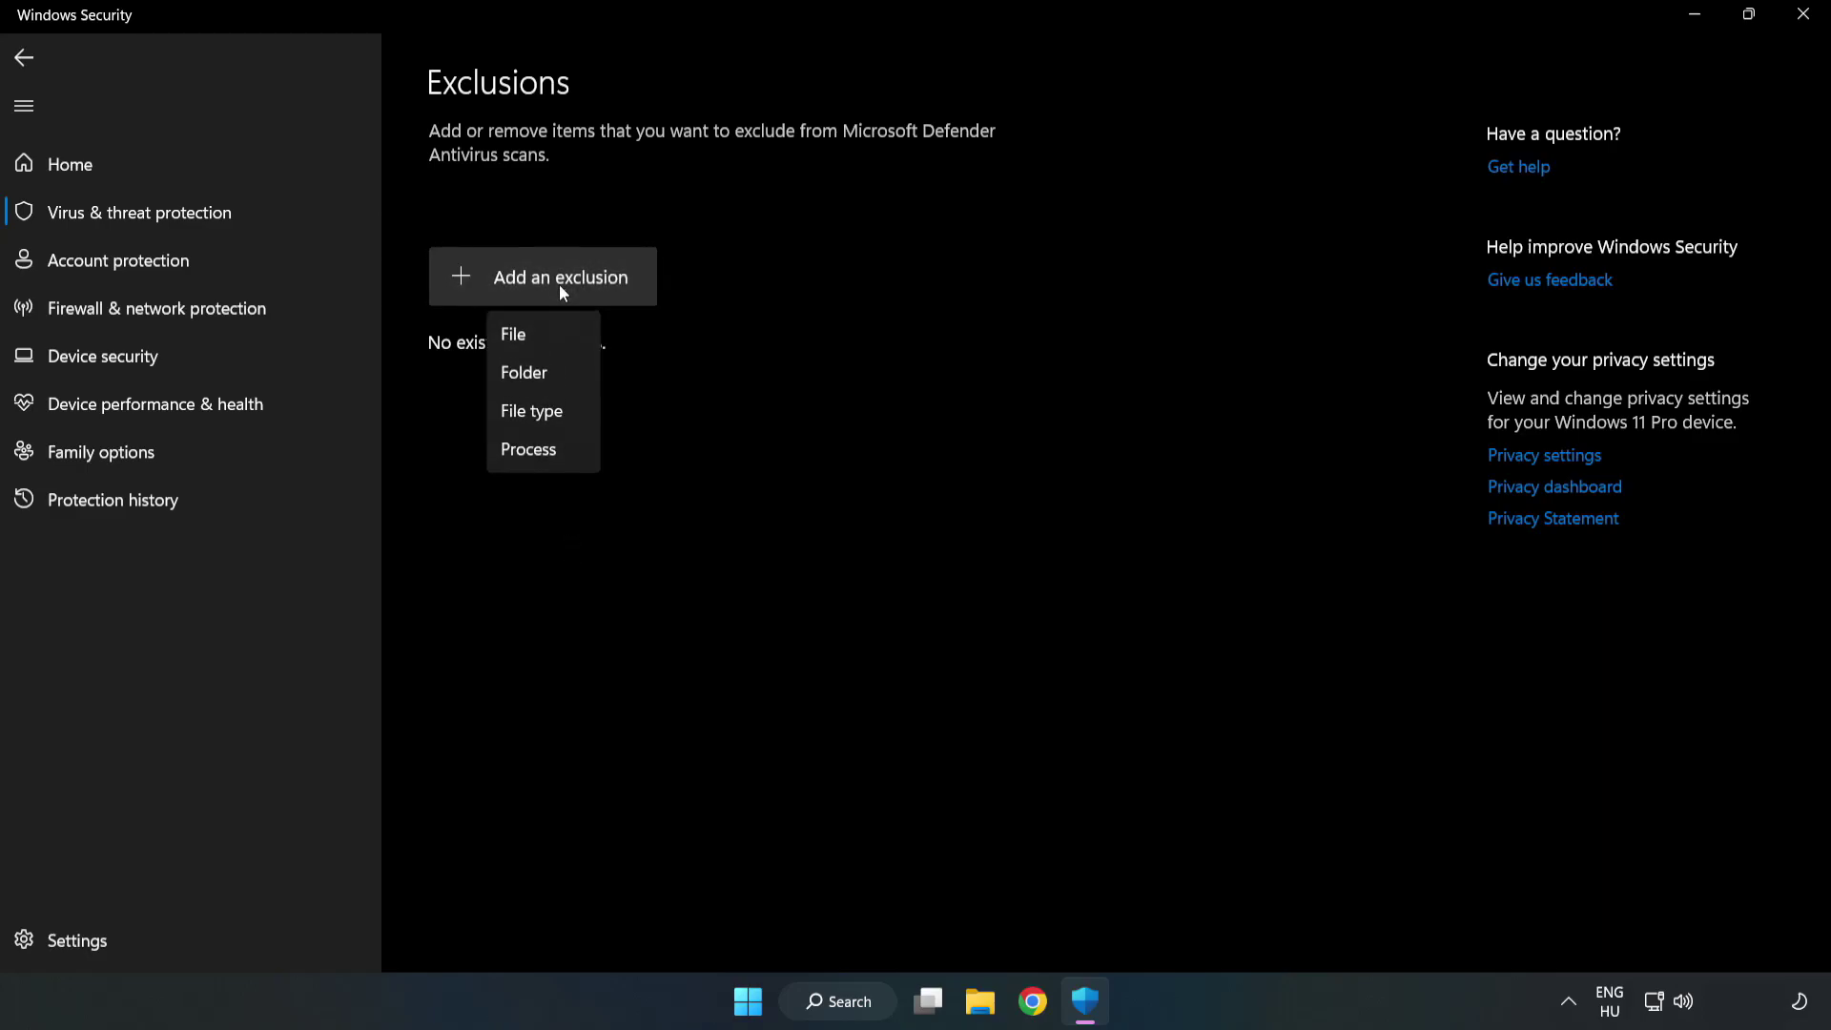
click(521, 339)
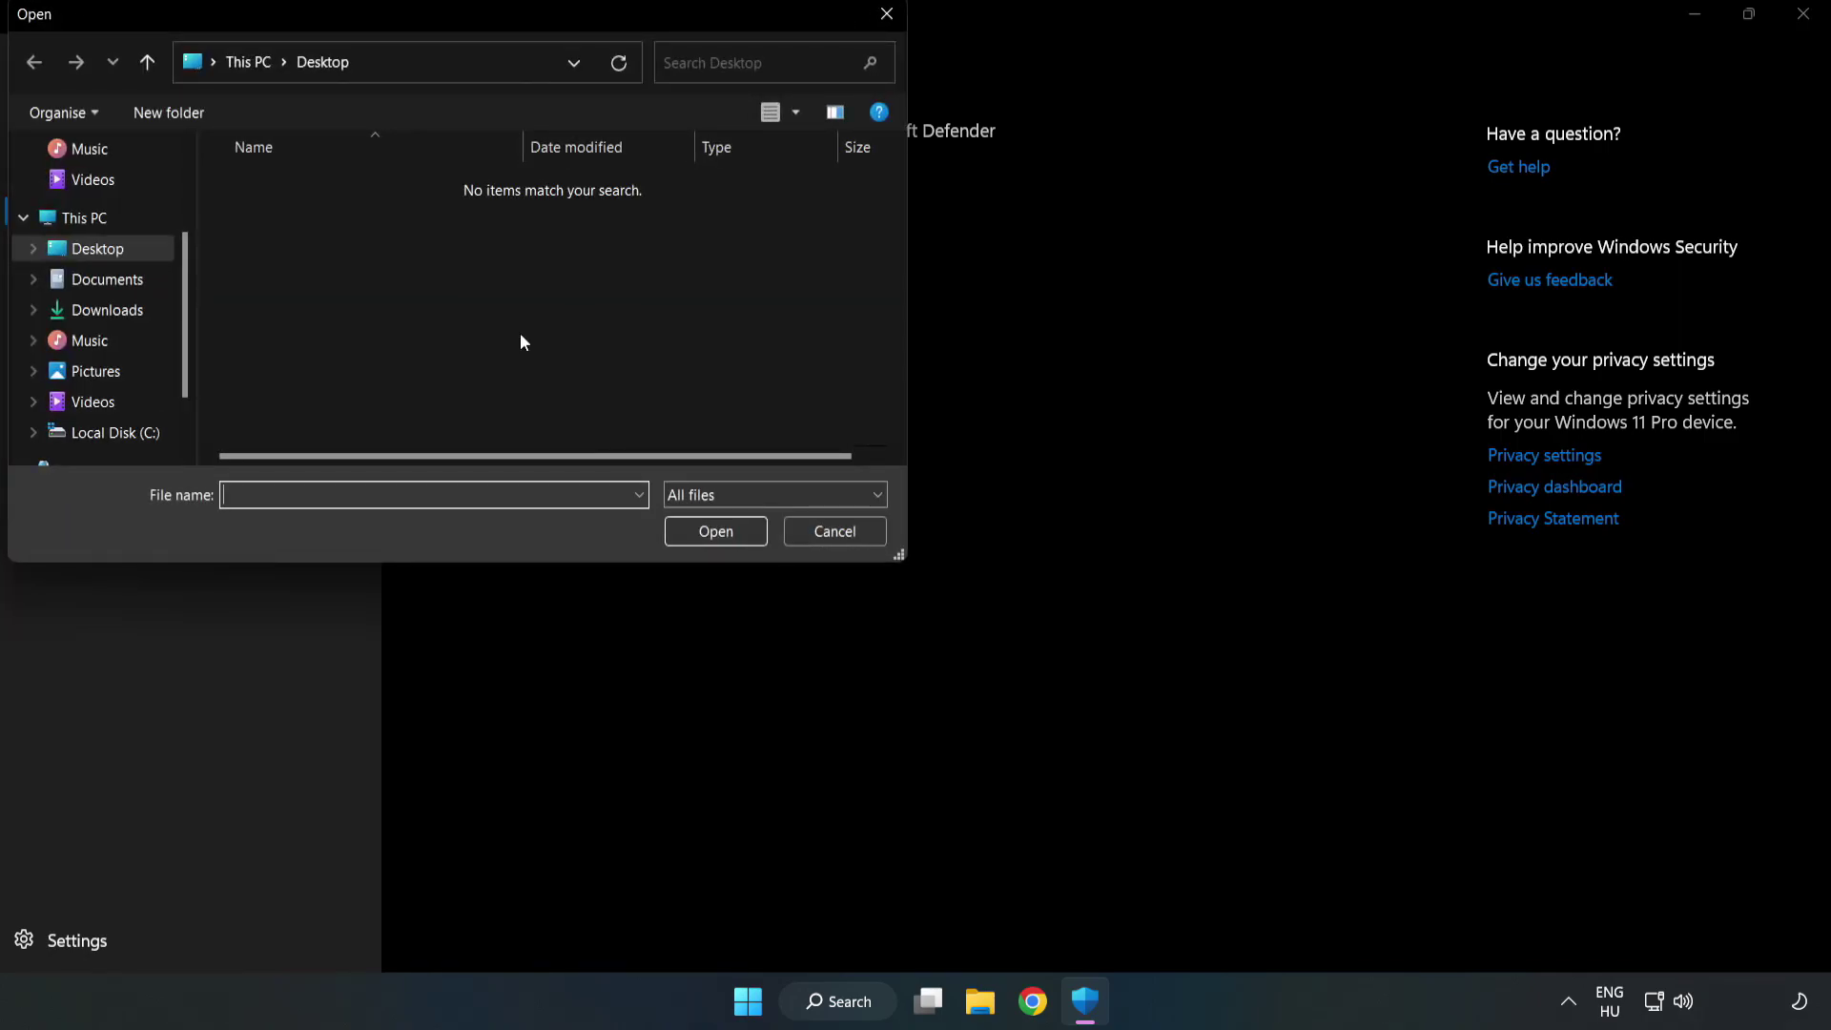
drag(491, 17, 843, 202)
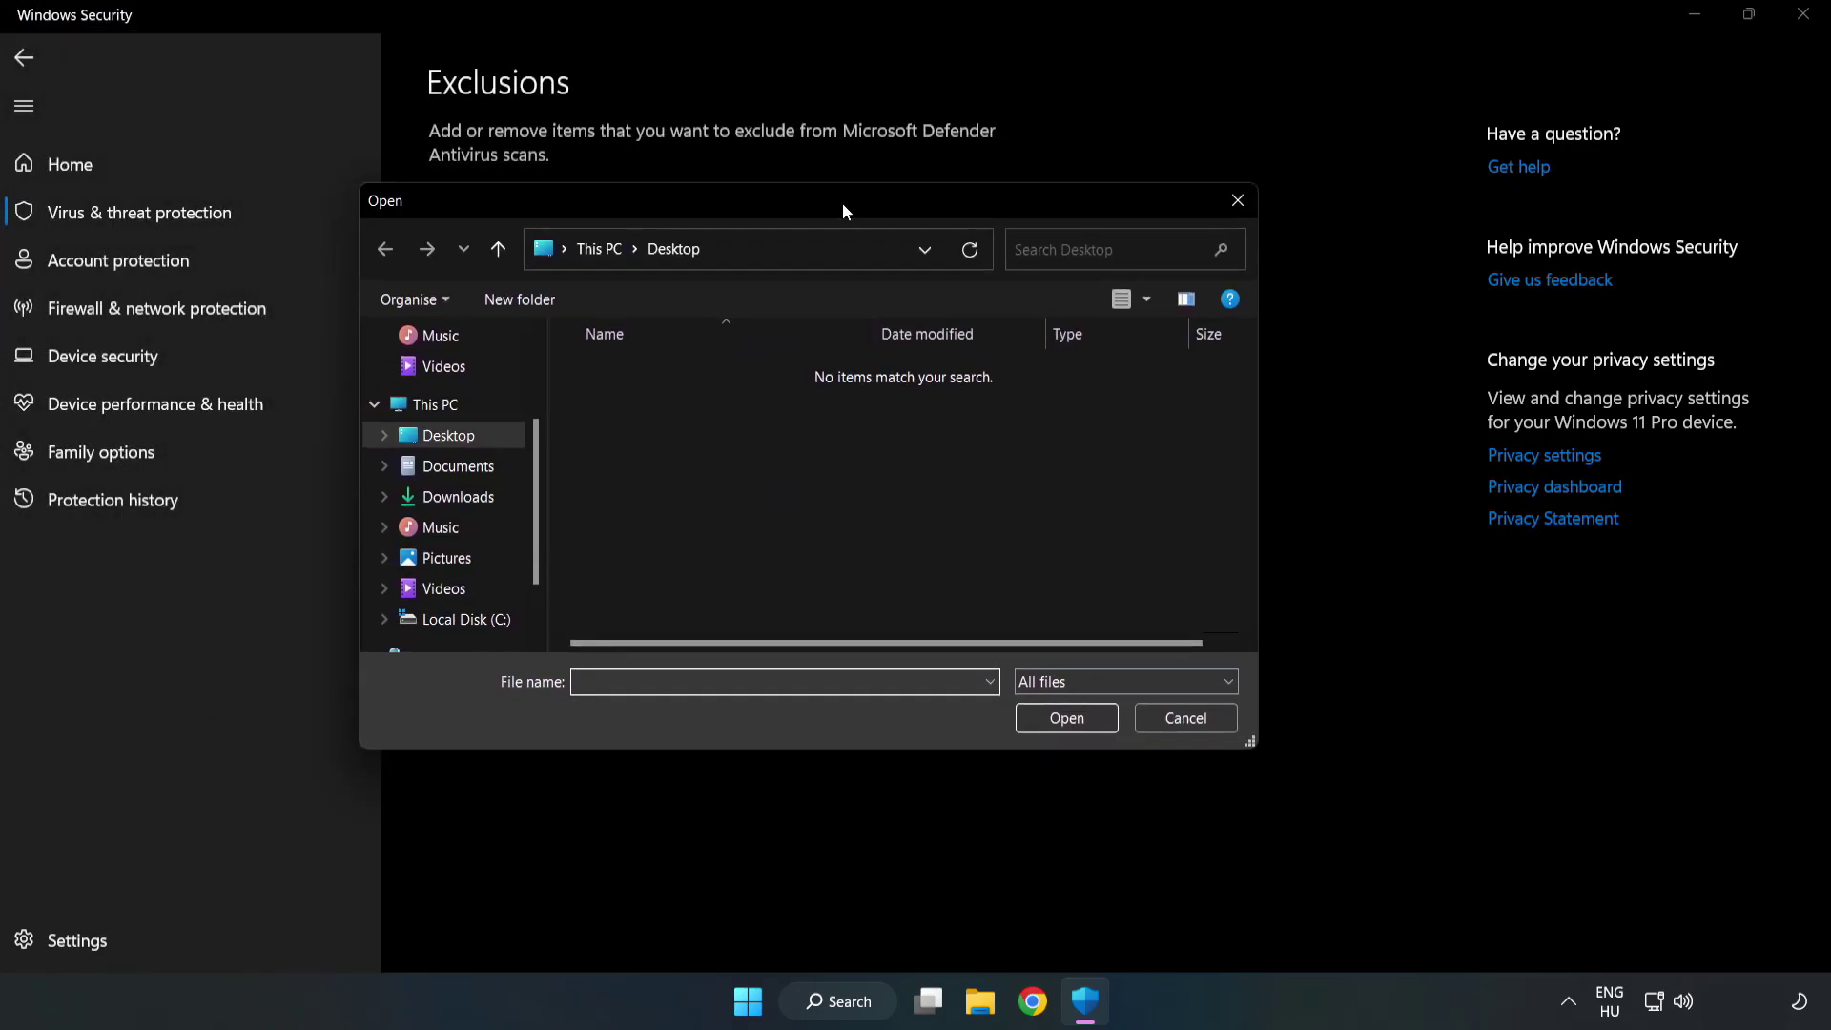
click(466, 620)
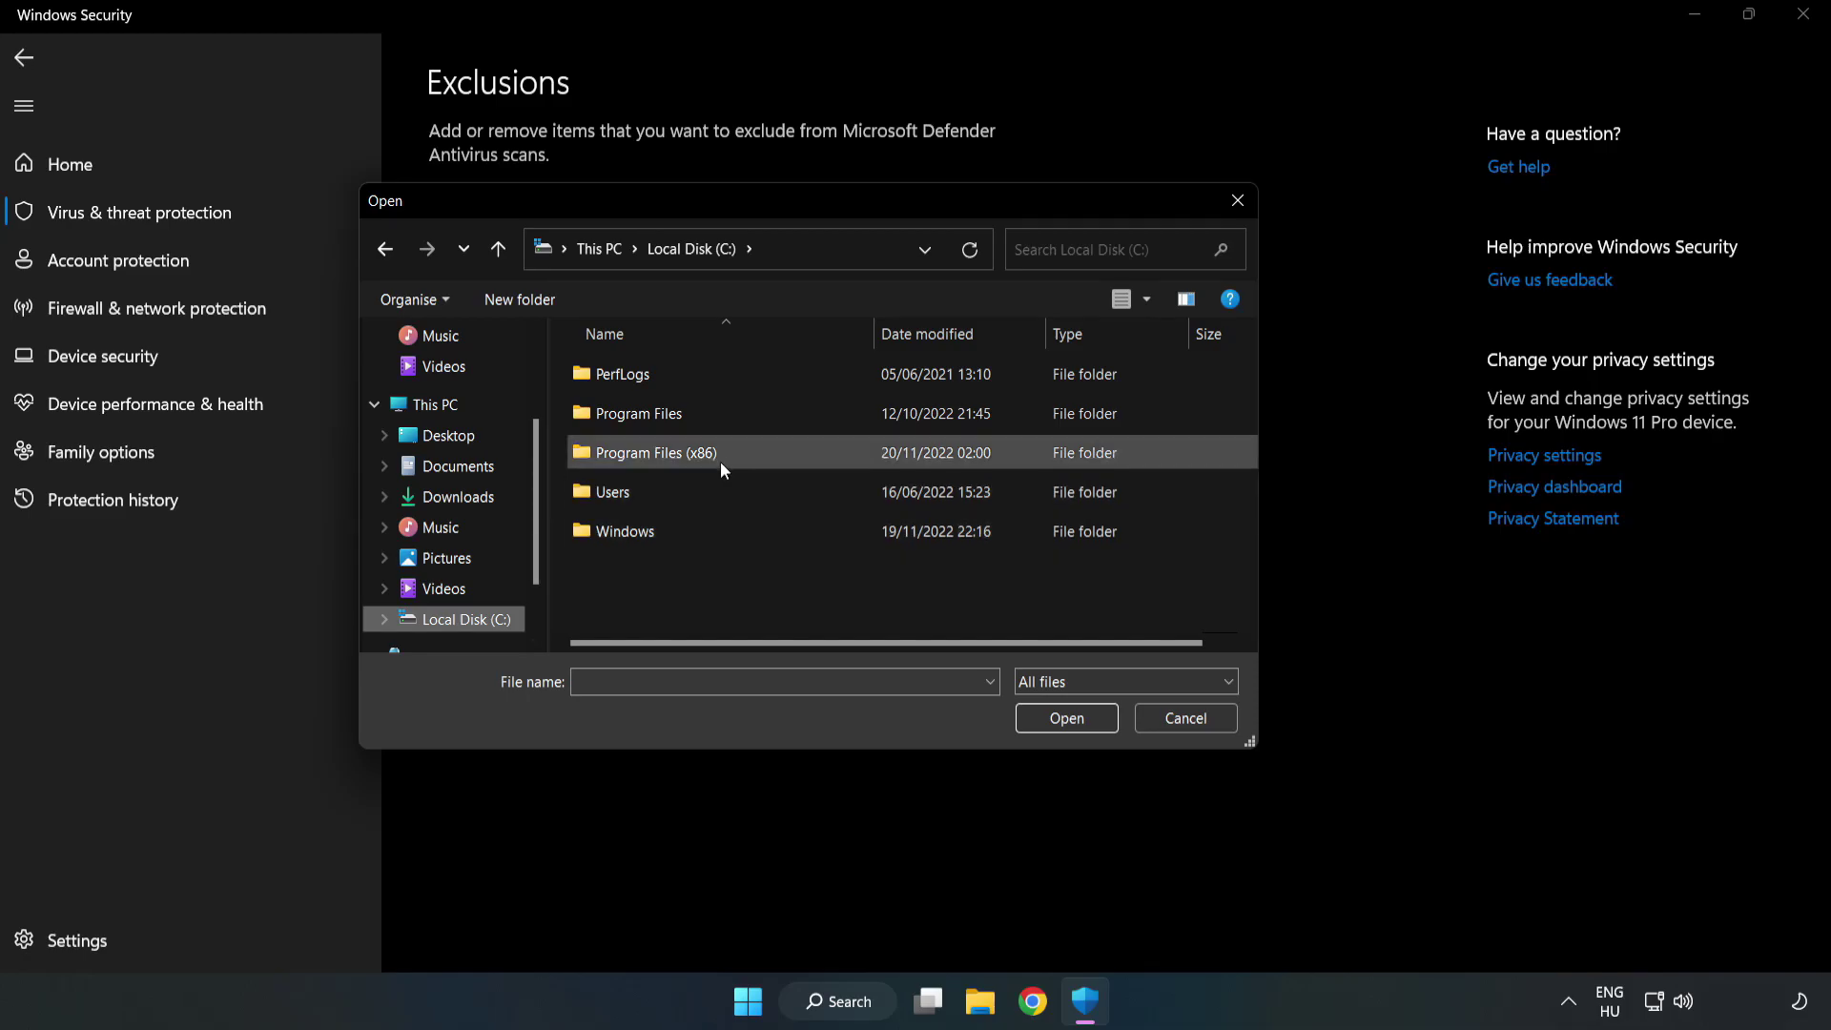
double_click(720, 455)
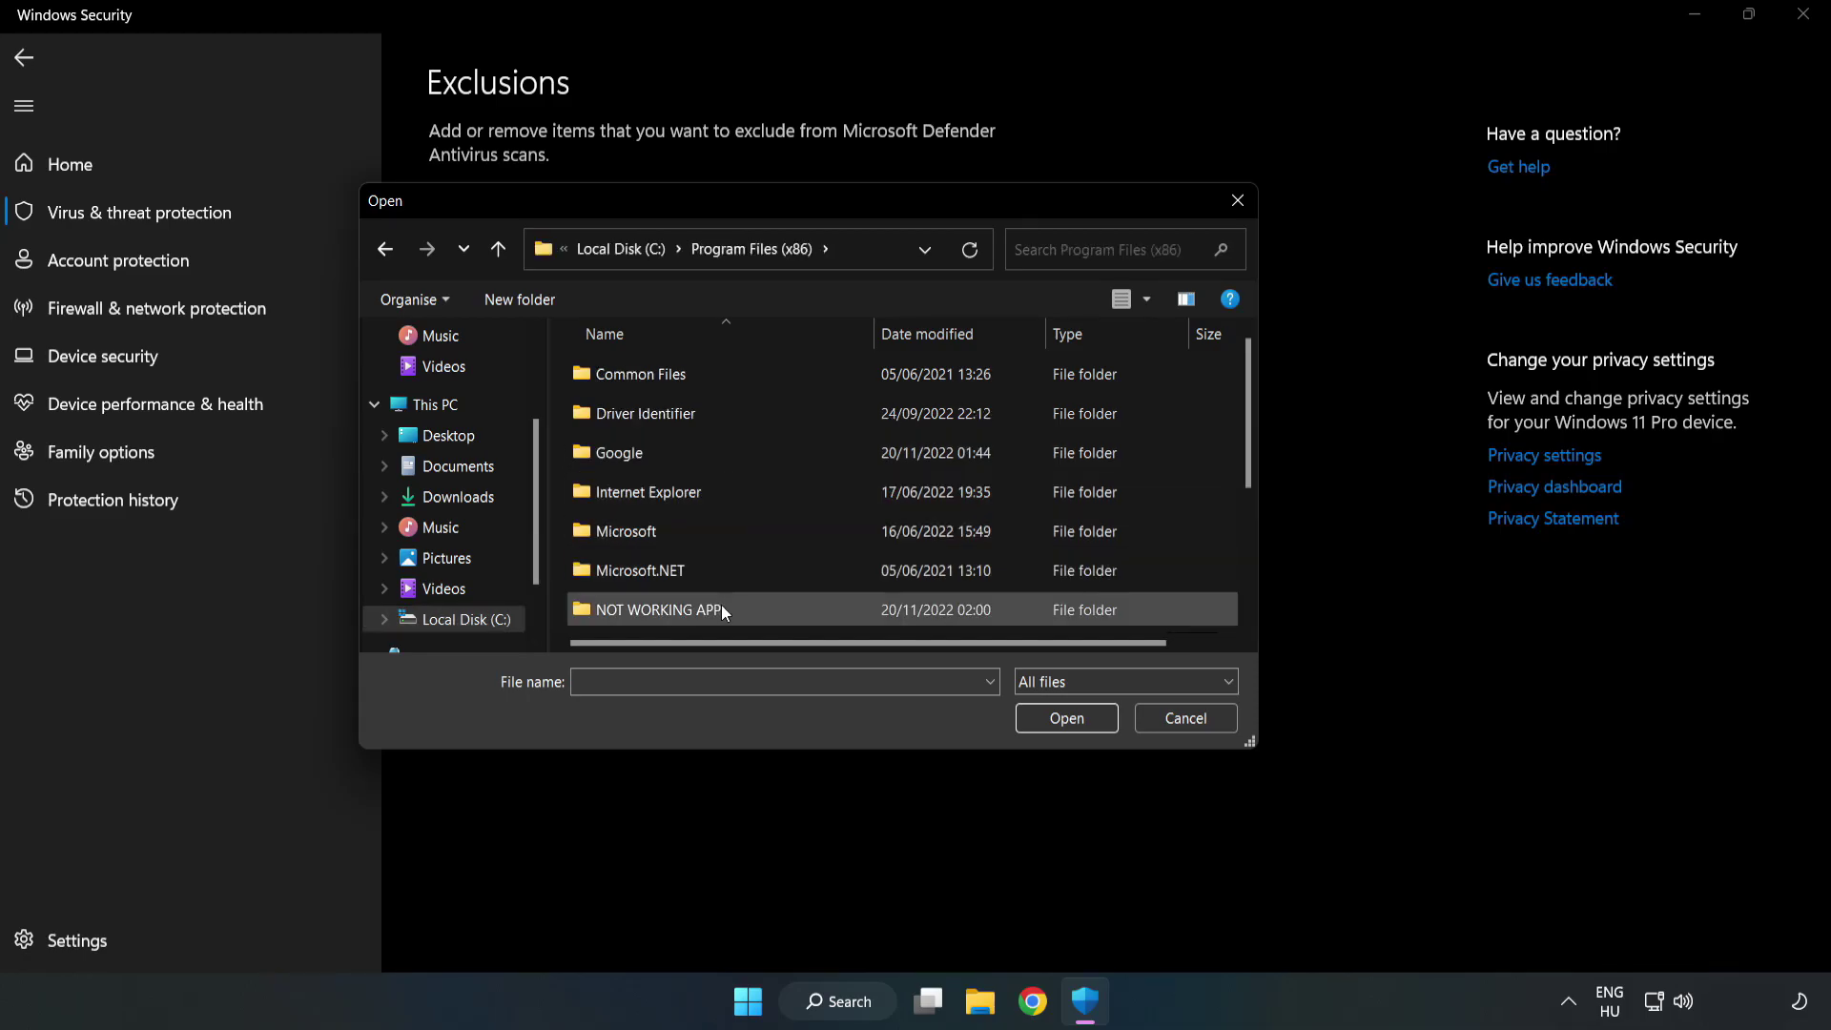
double_click(719, 606)
click(644, 373)
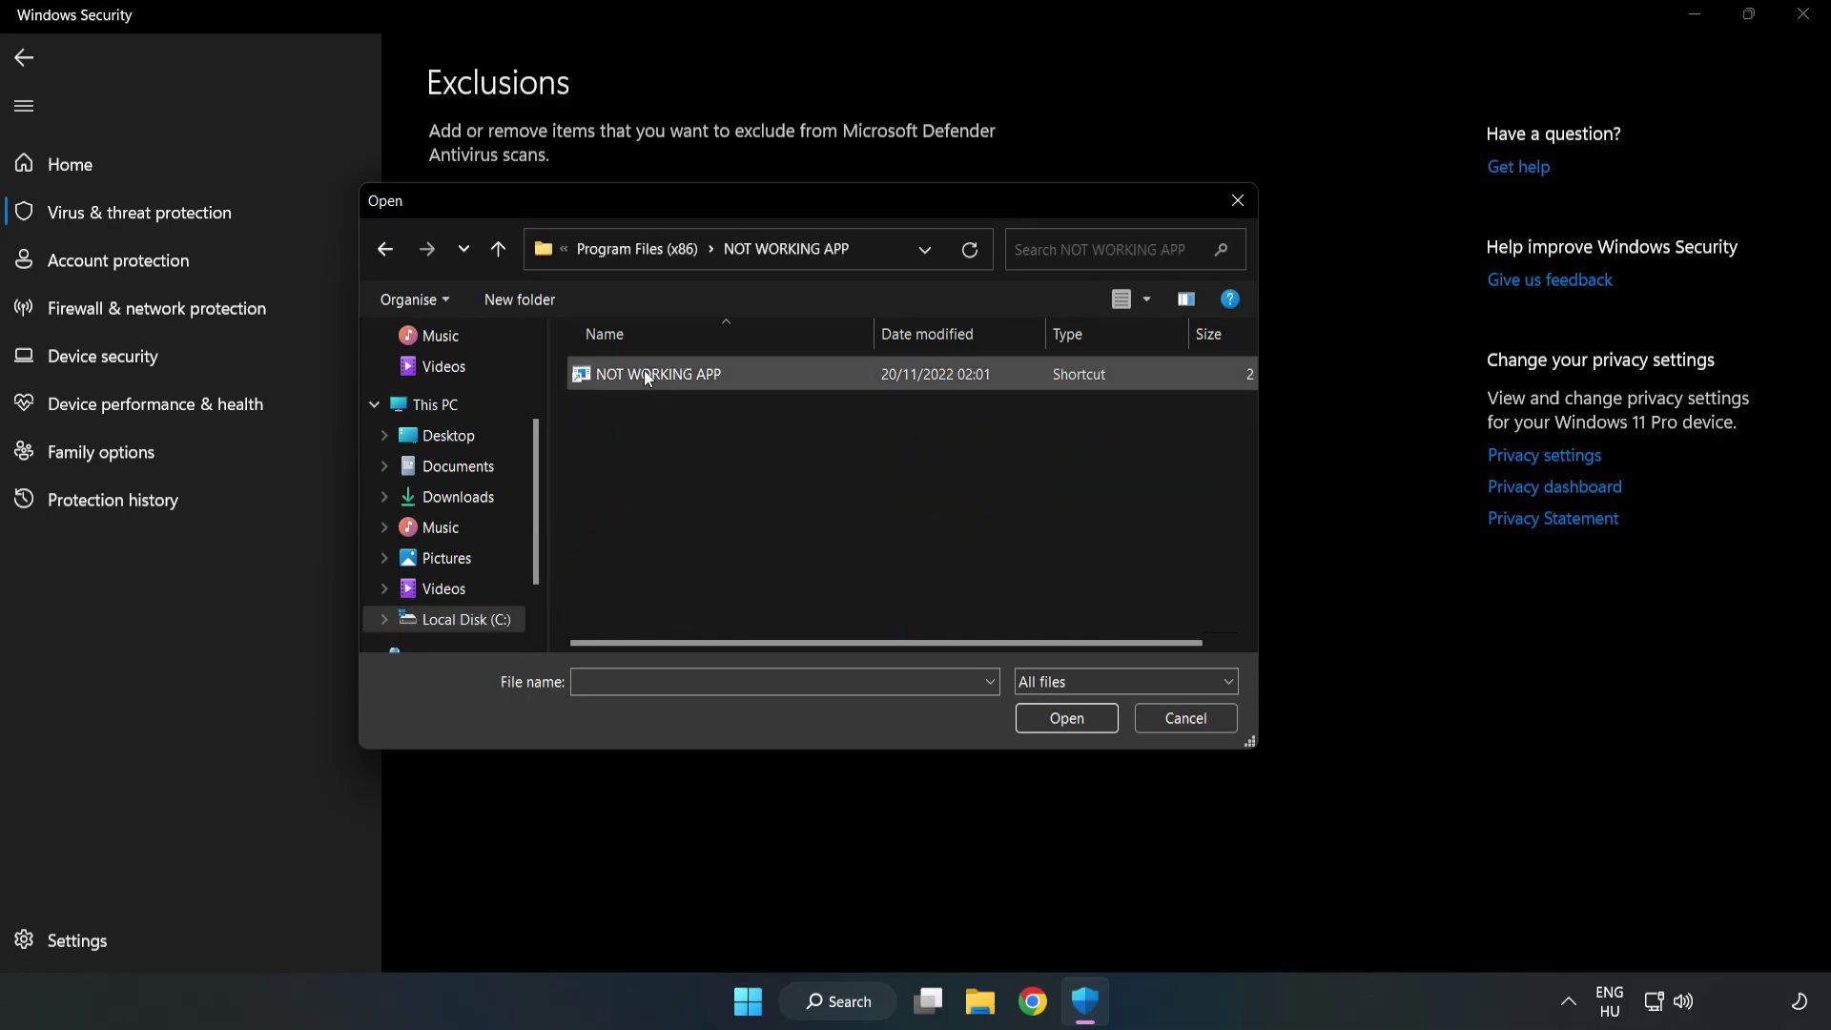
click(1065, 718)
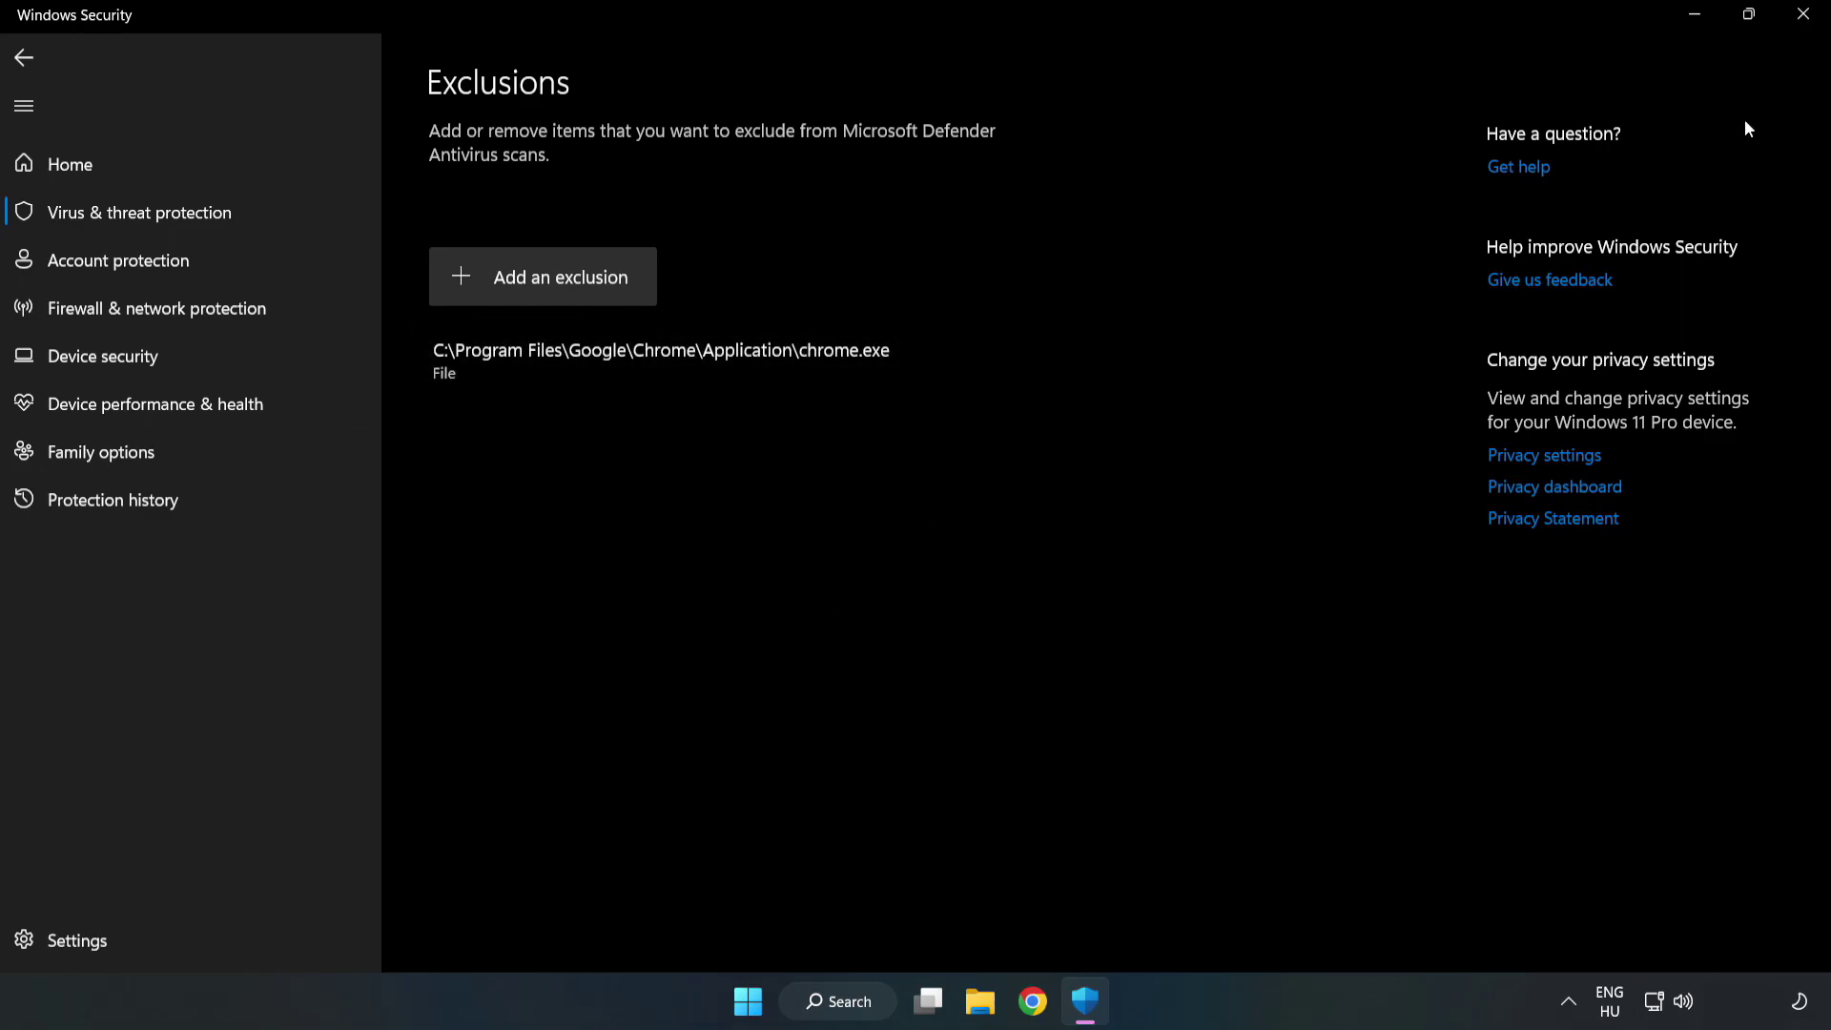
- Close Windows Security and return to the desktop
click(1802, 23)
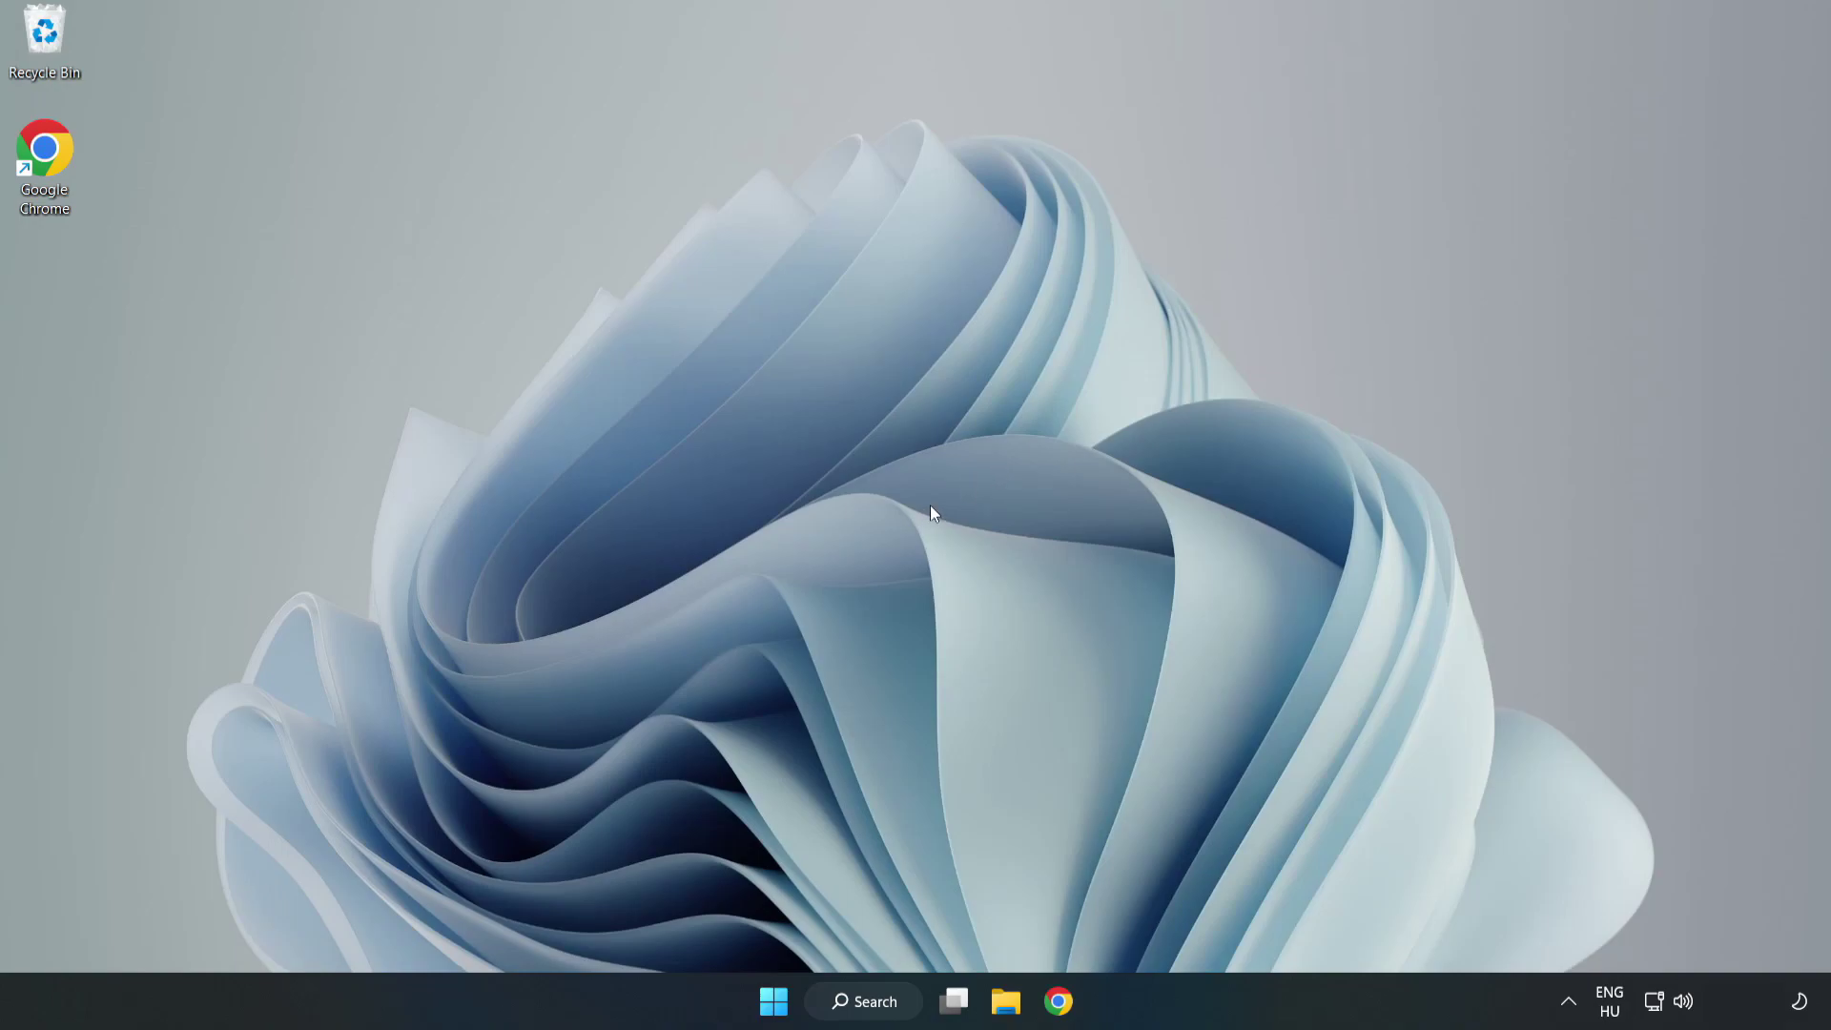
- Show the Start menu power options with Sleep, Shut down and Restart
click(773, 1002)
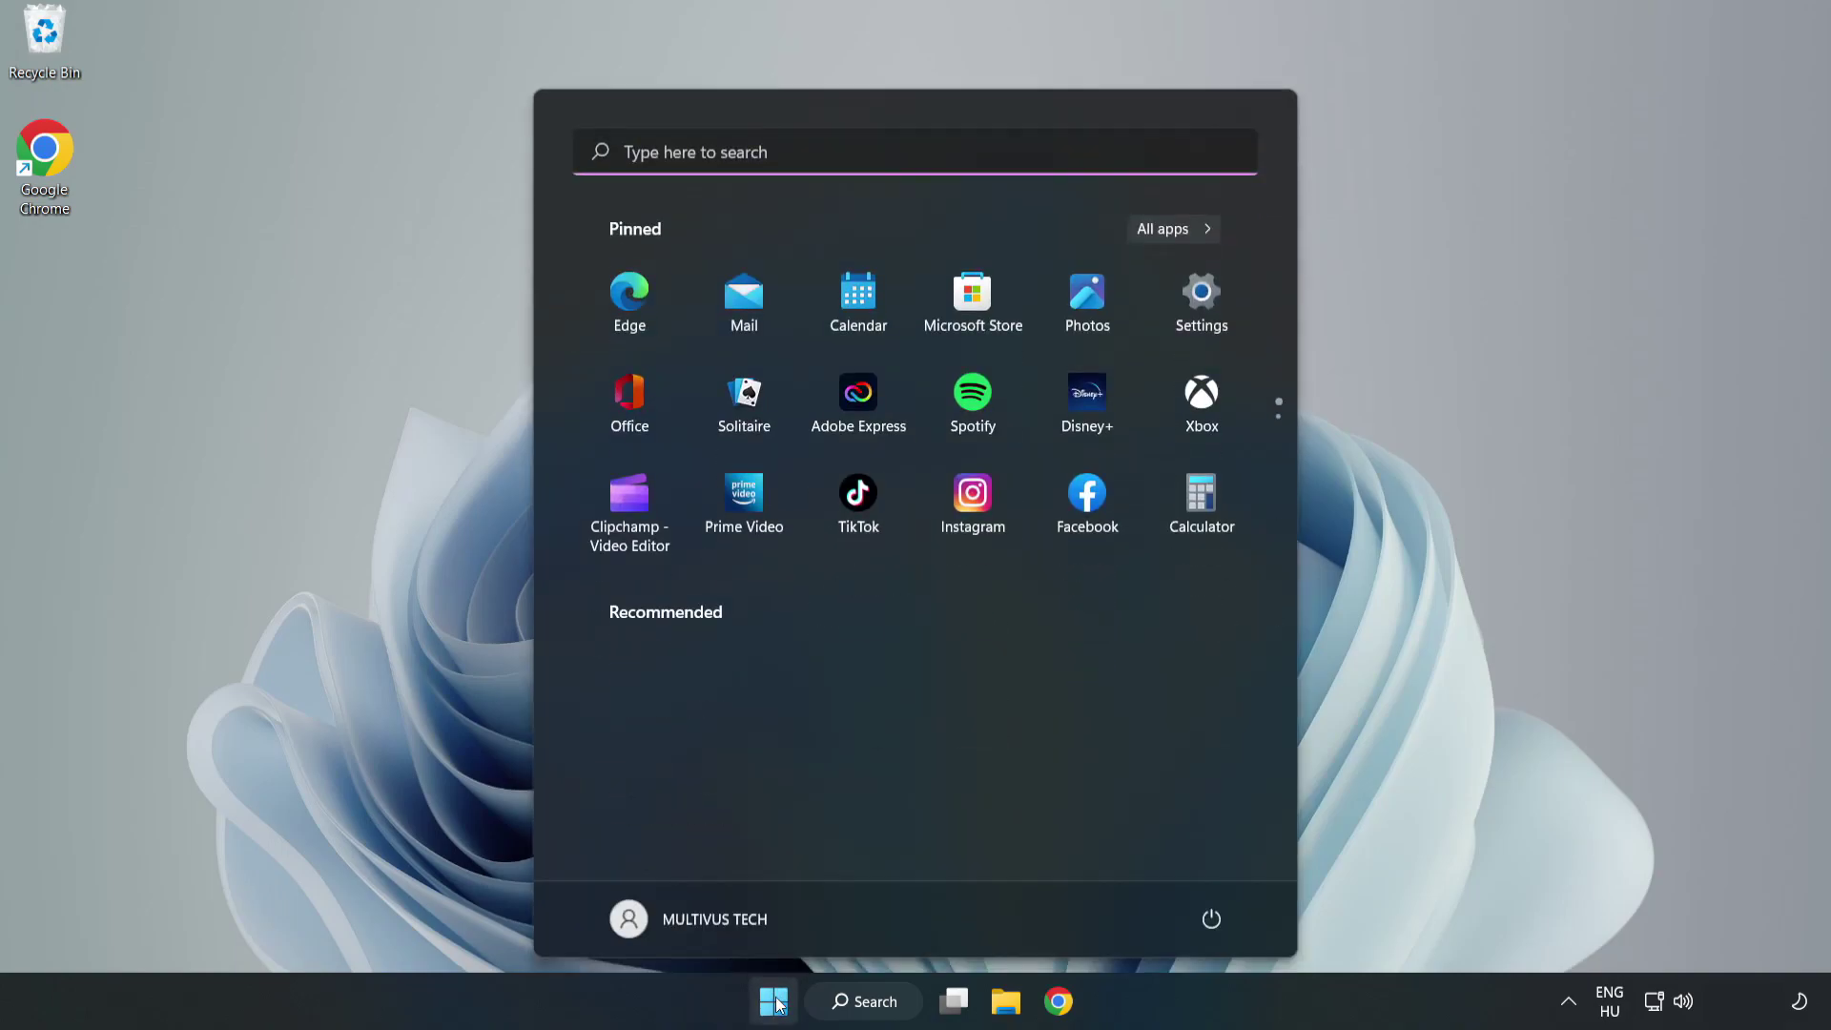
click(1211, 919)
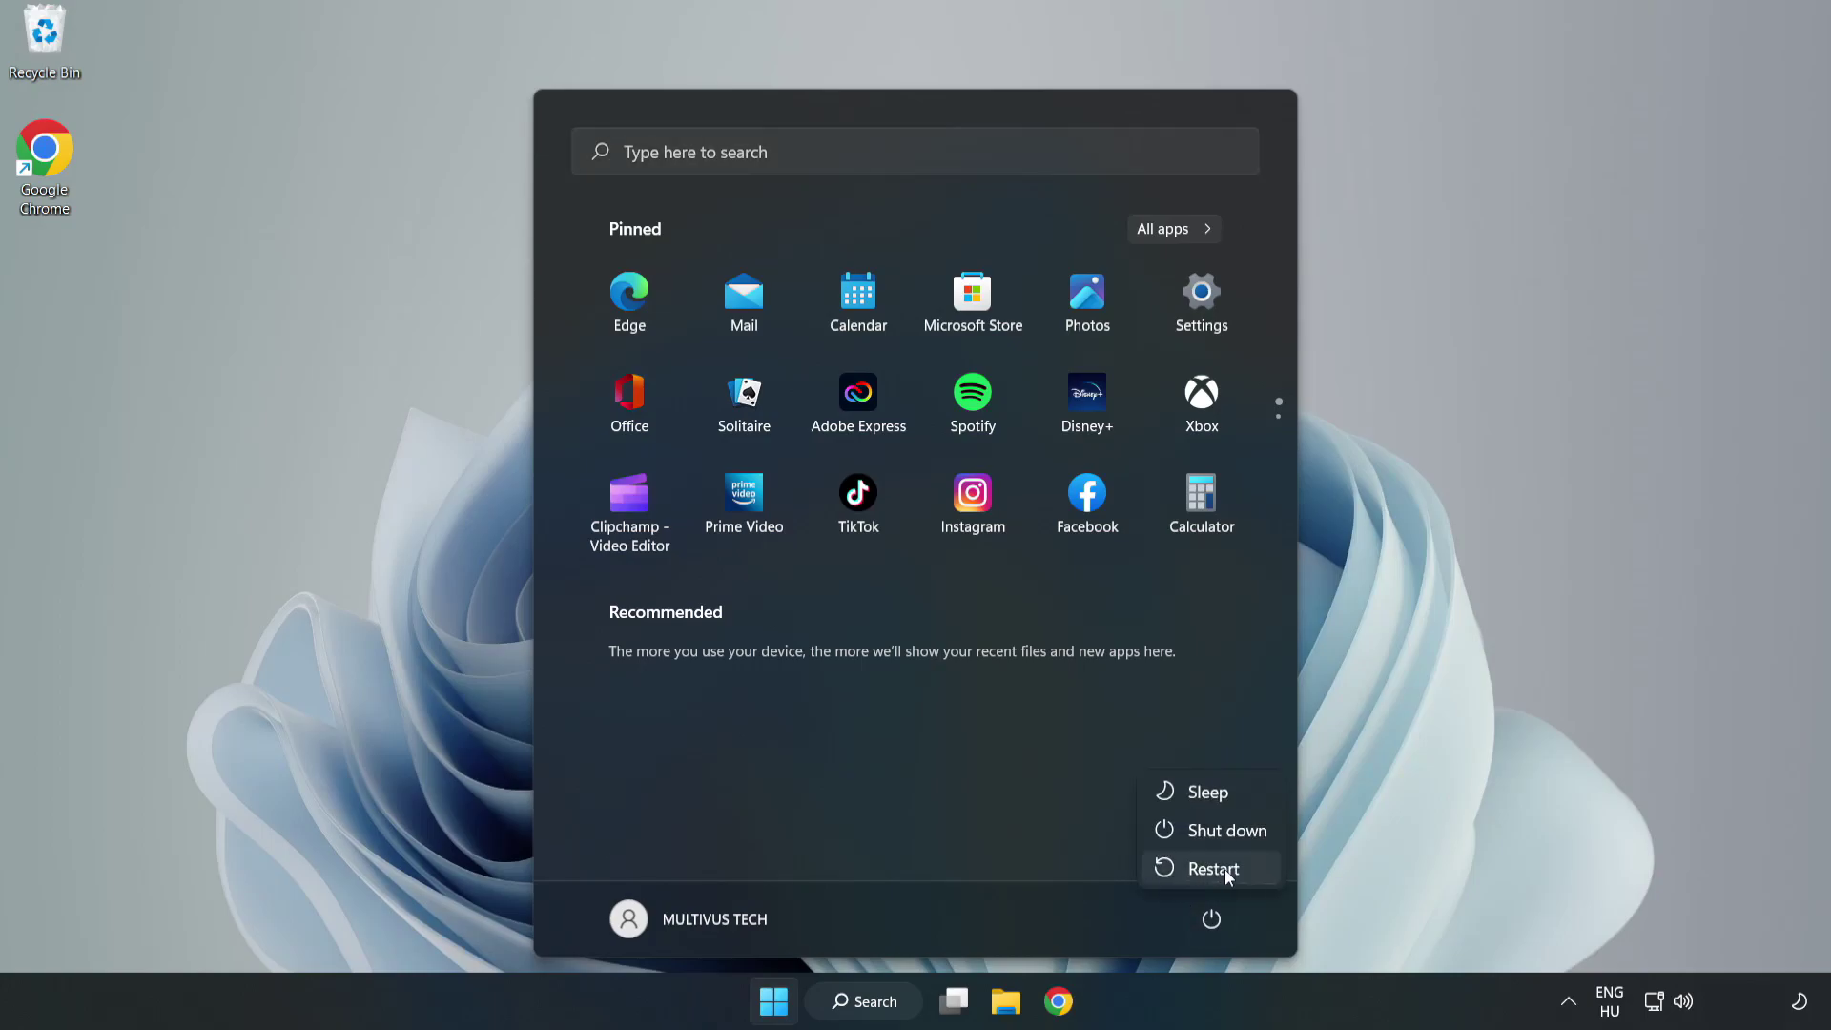